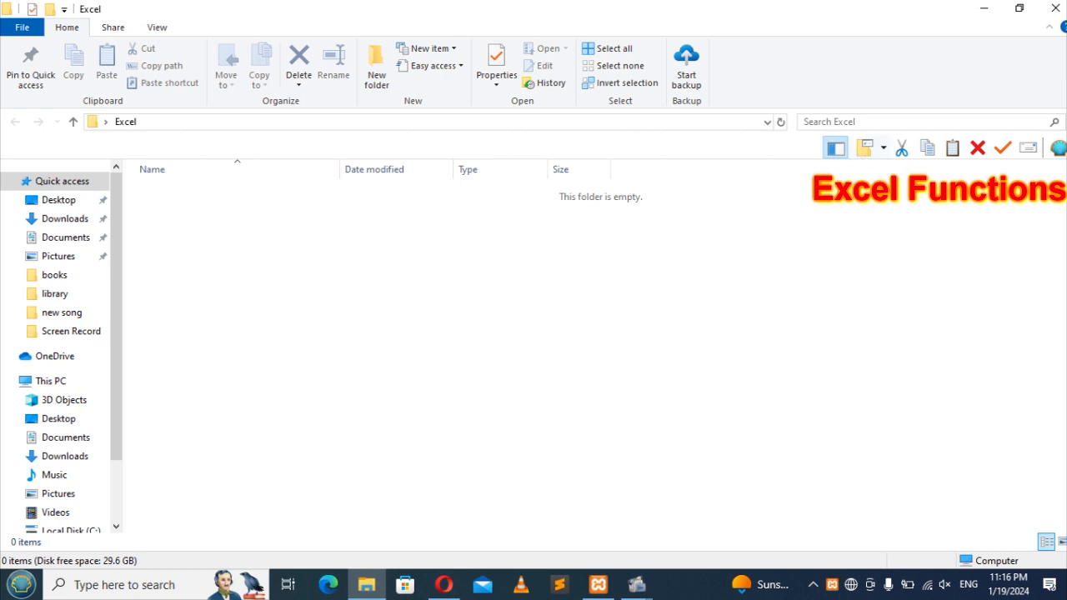
Step: Minimize the empty Excel folder window and bring up the Start menu
left_click(984, 10)
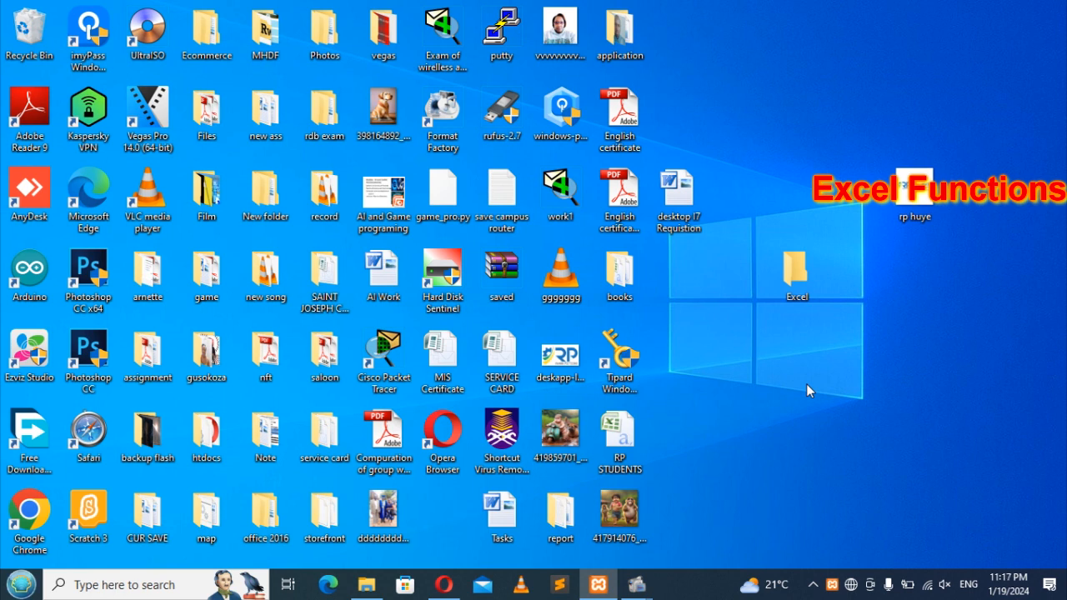
key("super")
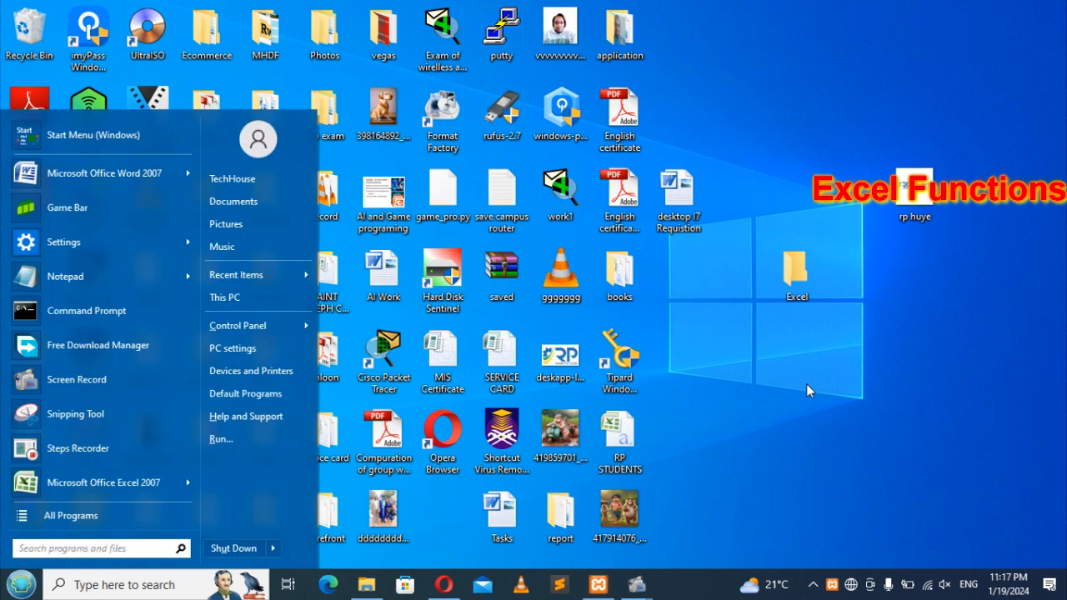
Step: Launch Microsoft Office Excel 2007 to get a blank Book1 workbook
left_click(98, 490)
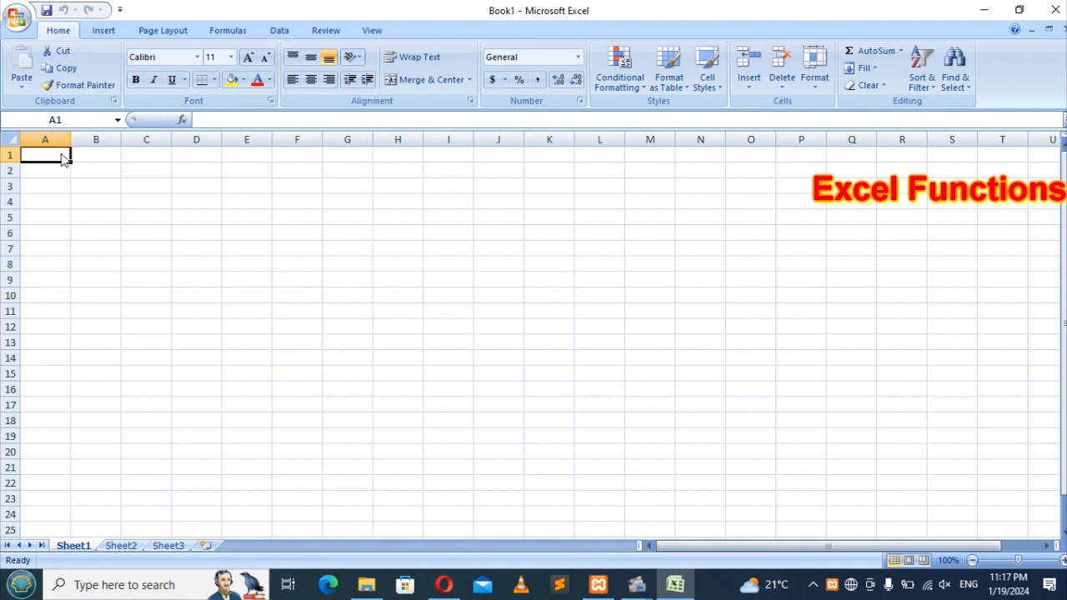
type("Cell")
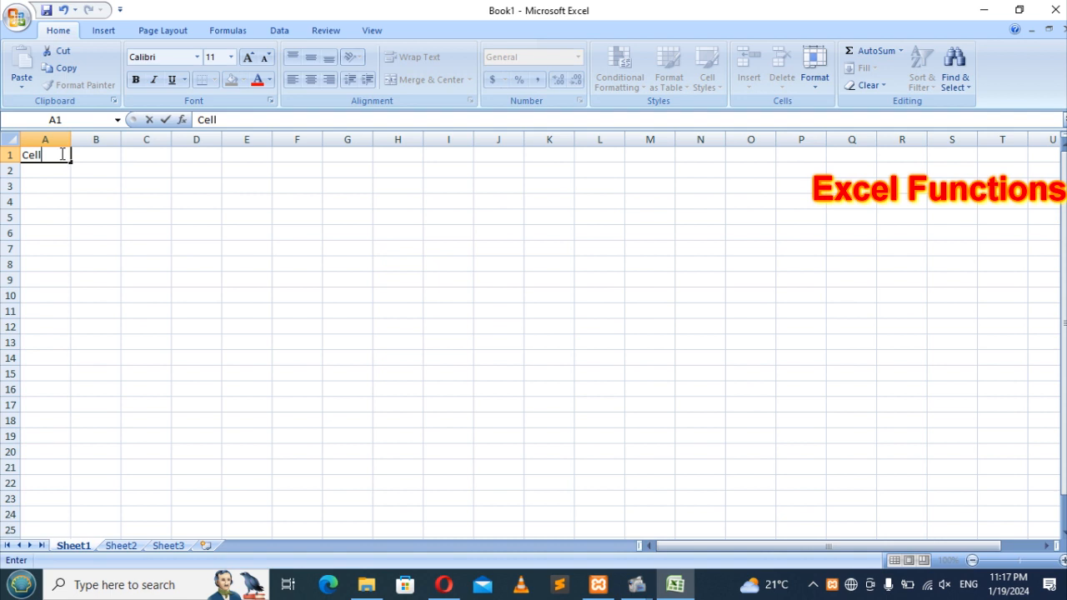
key("BackSpace")
key("BackSpace")
key("BackSpace")
key("BackSpace")
type("A1")
left_click(25, 141)
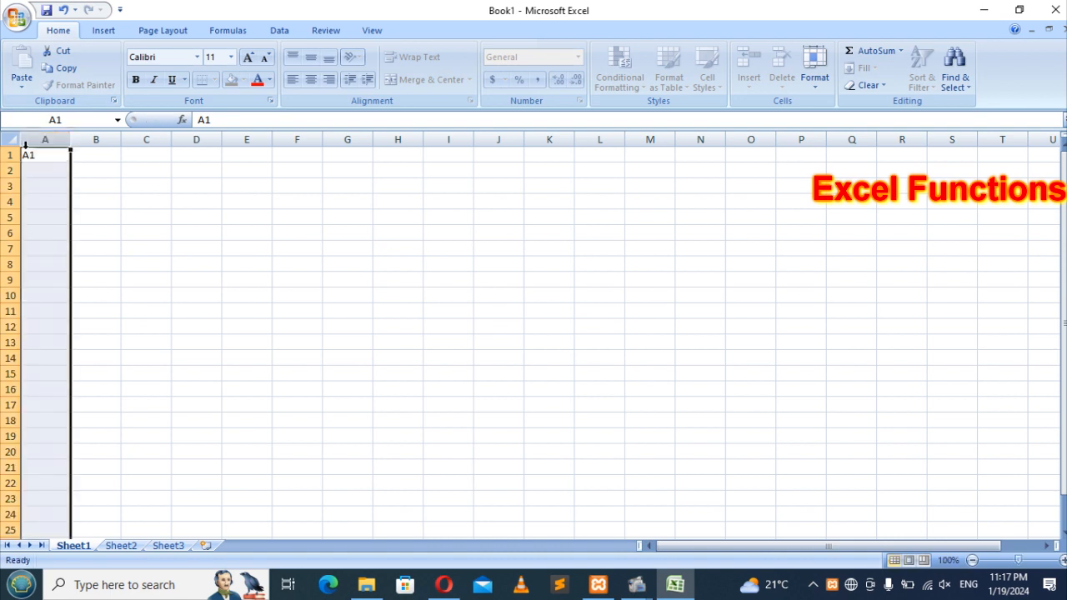
left_click(10, 155)
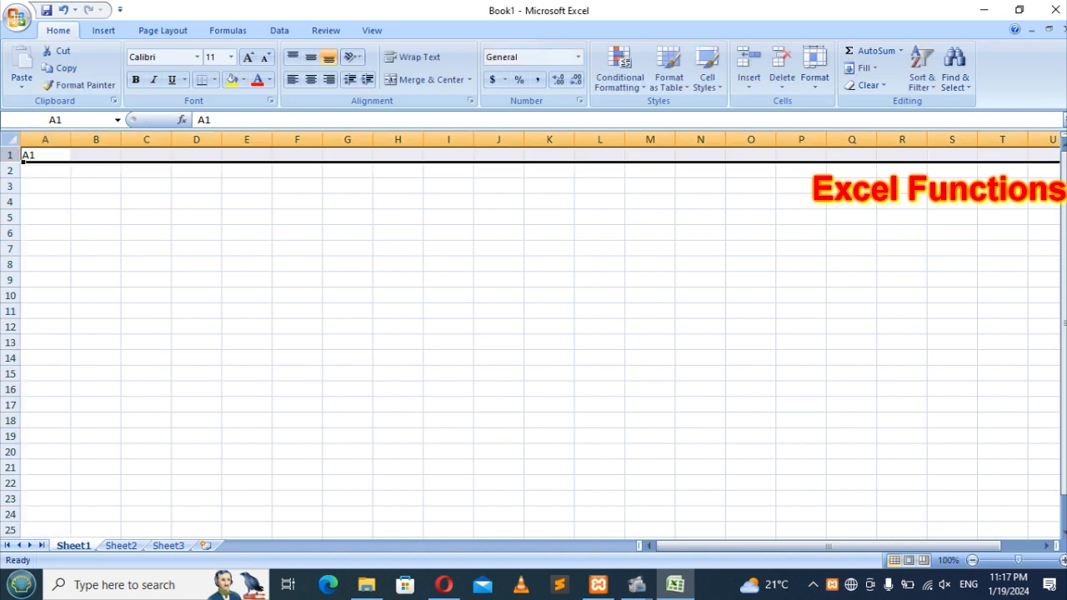
left_click(34, 156)
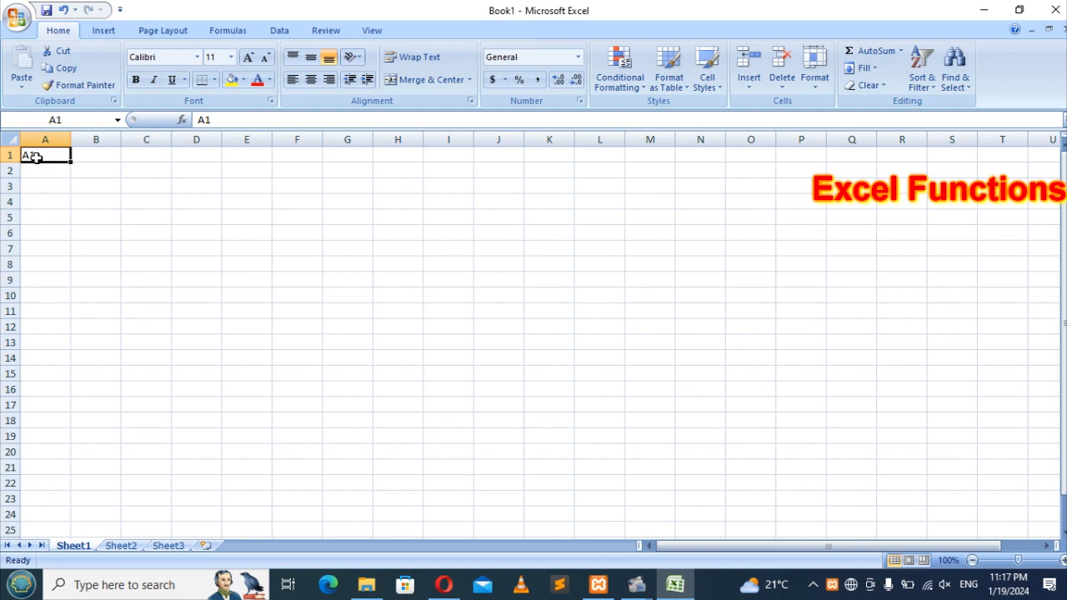
left_click(96, 157)
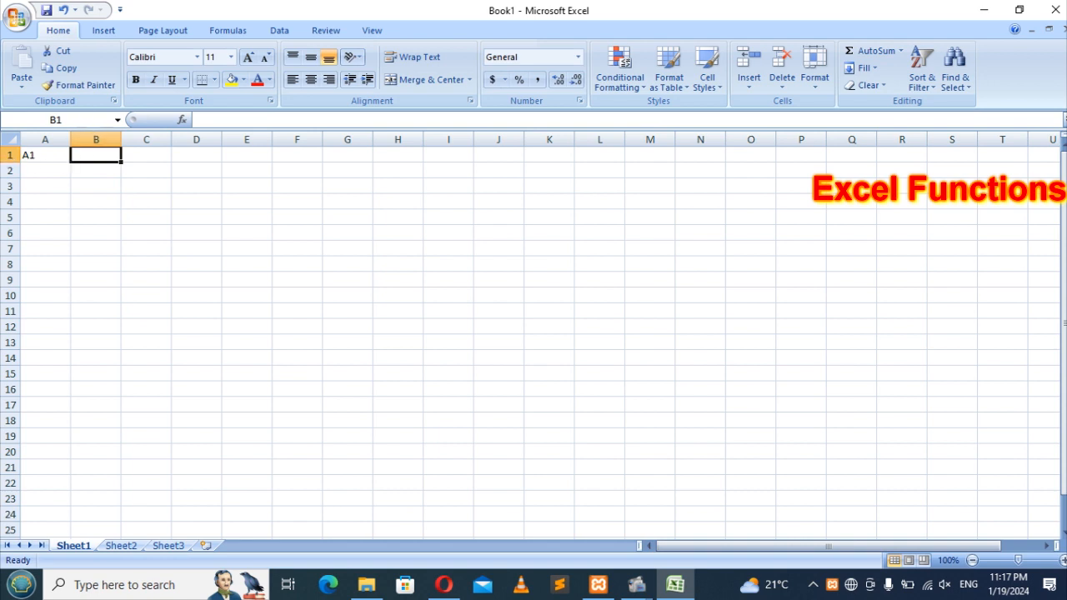
left_click(10, 156)
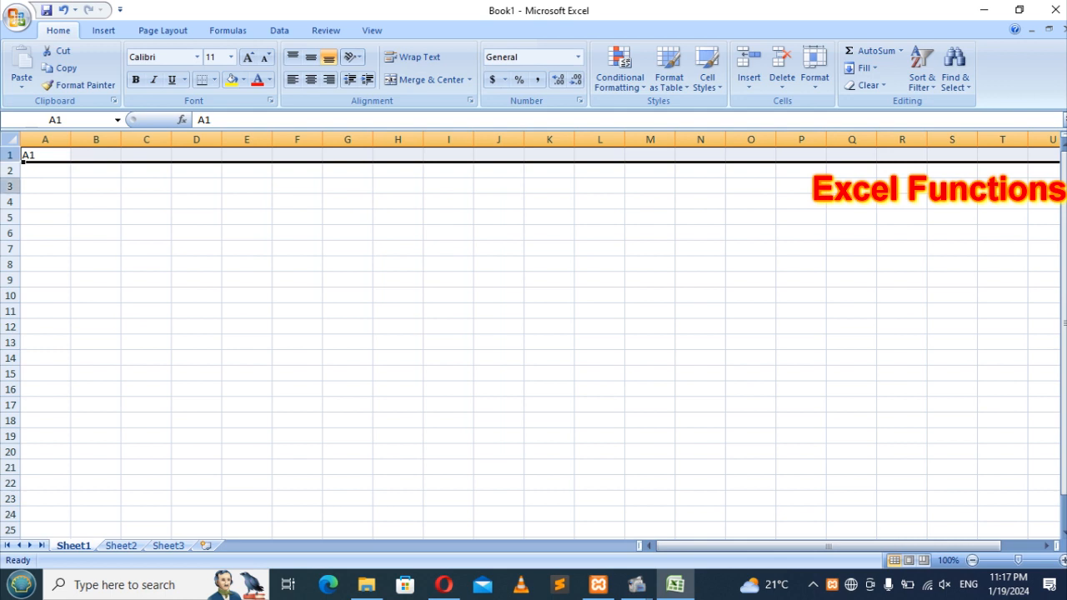
left_click(83, 157)
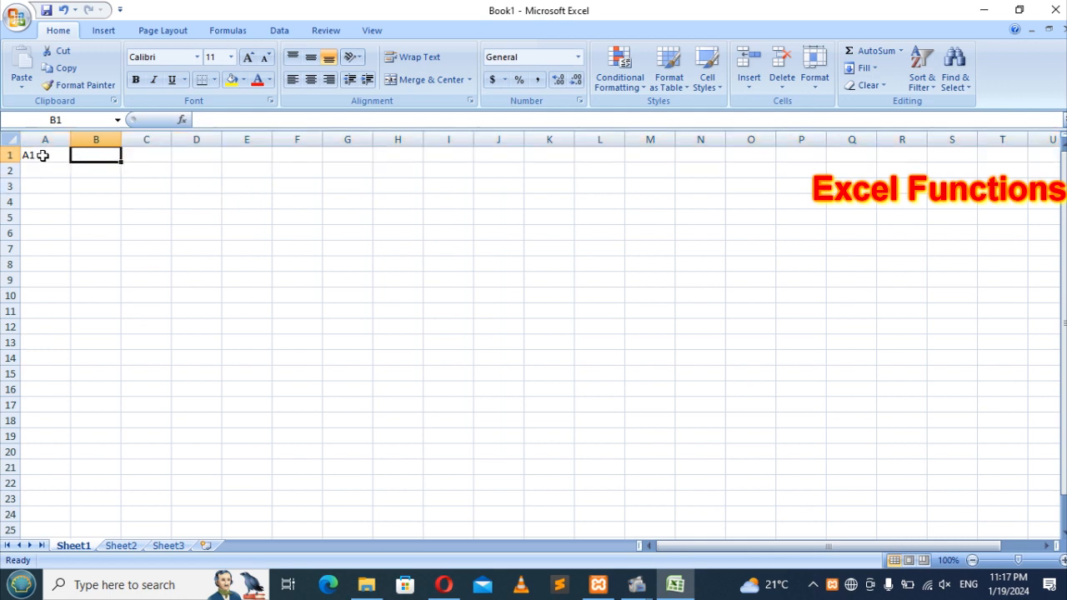
left_click(100, 201)
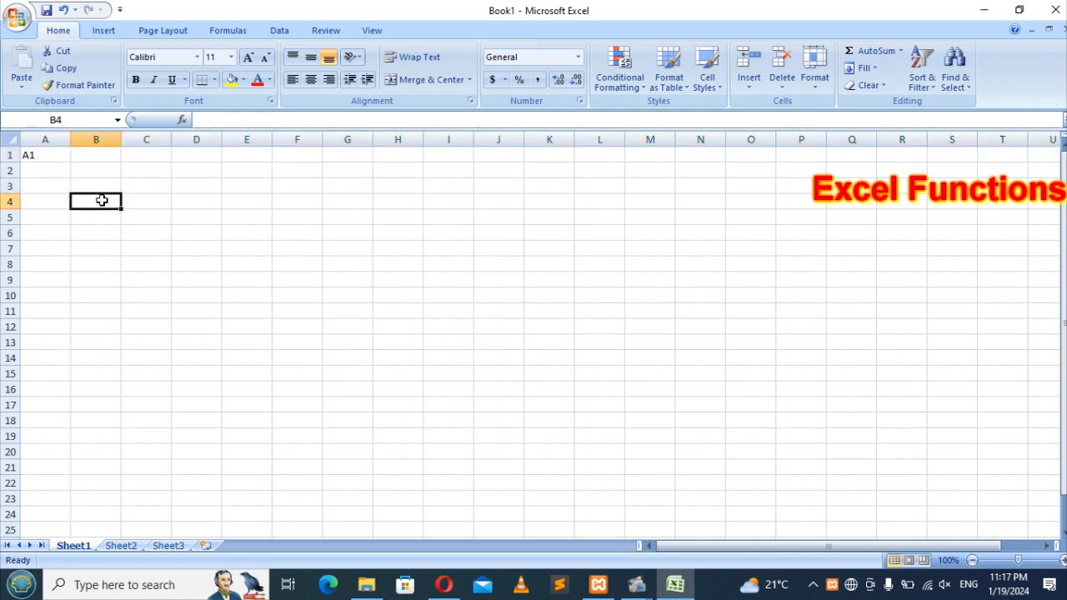
type("CELL")
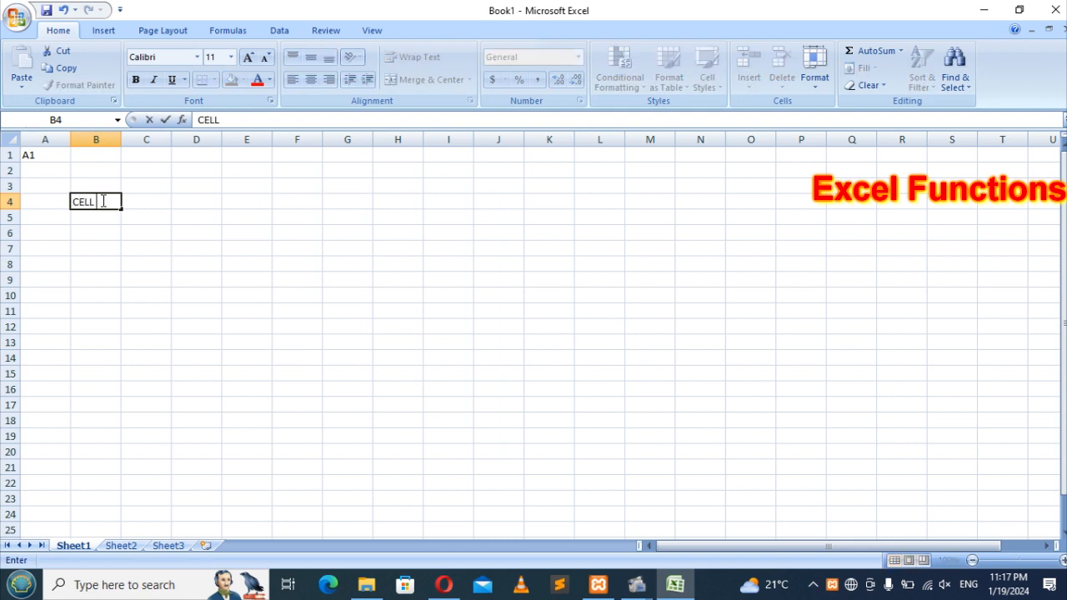
left_click(192, 258)
left_click(91, 205)
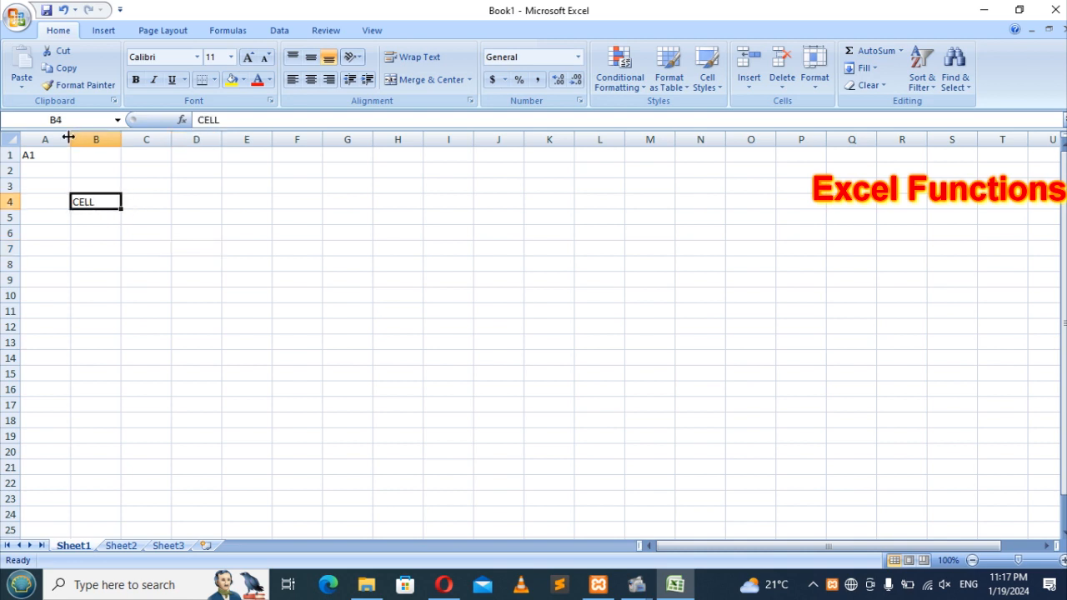
left_click(96, 139)
left_click(10, 202)
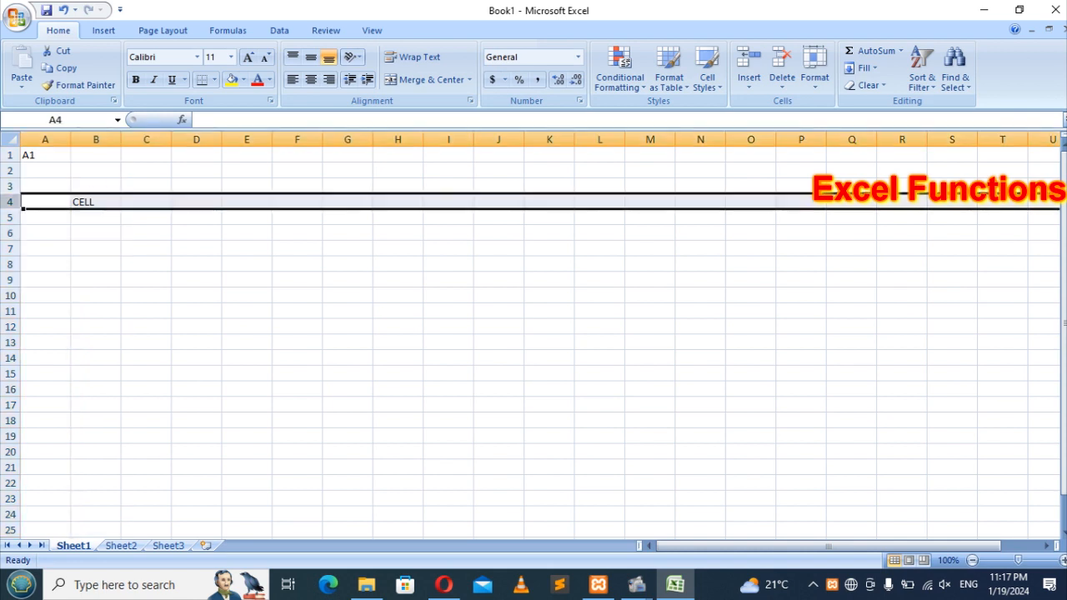
left_click(94, 201)
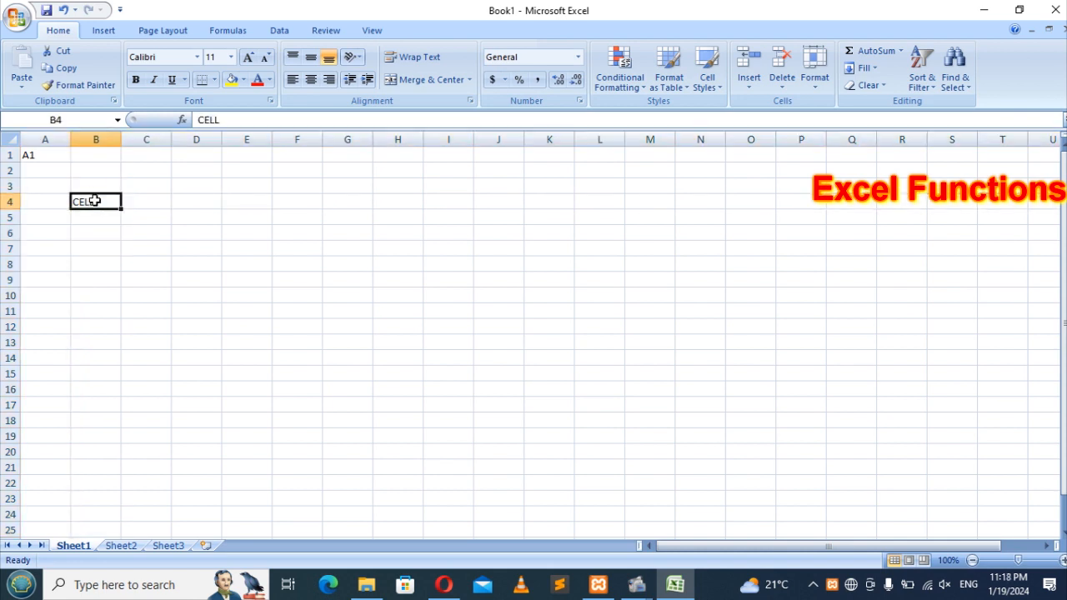
left_click(50, 156)
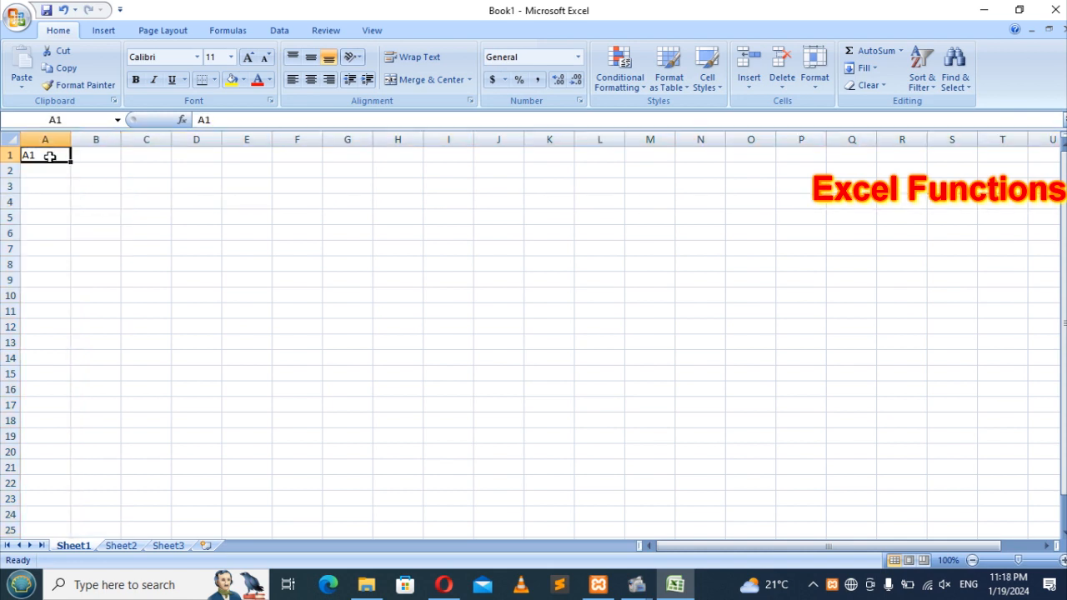
key("Delete")
left_click(165, 230)
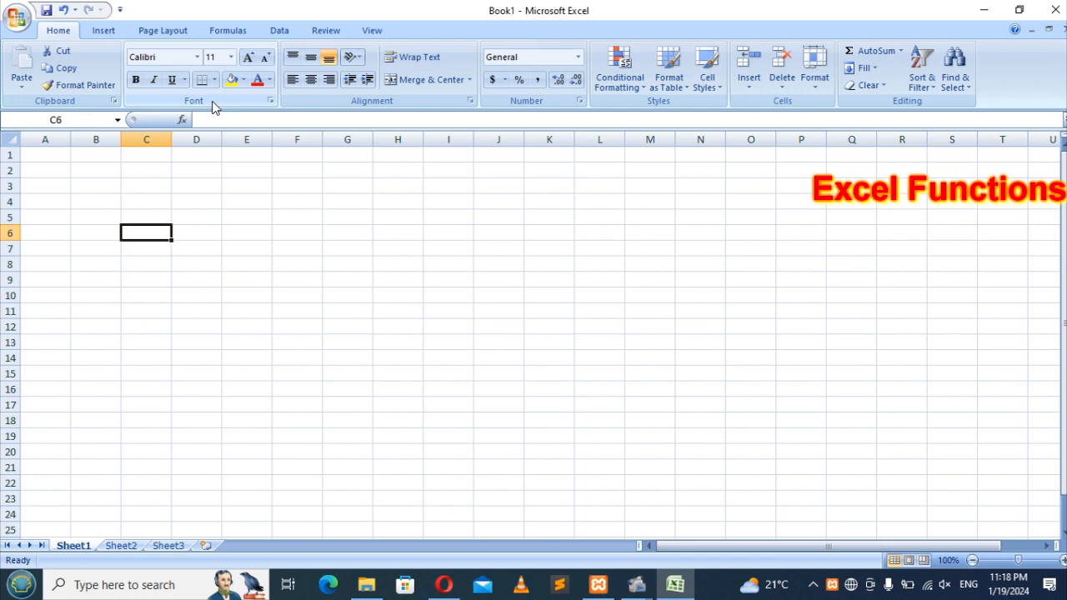
Step: Browse the Insert tab's Shapes and WordArt galleries, then show the Page Layout commands
left_click(97, 32)
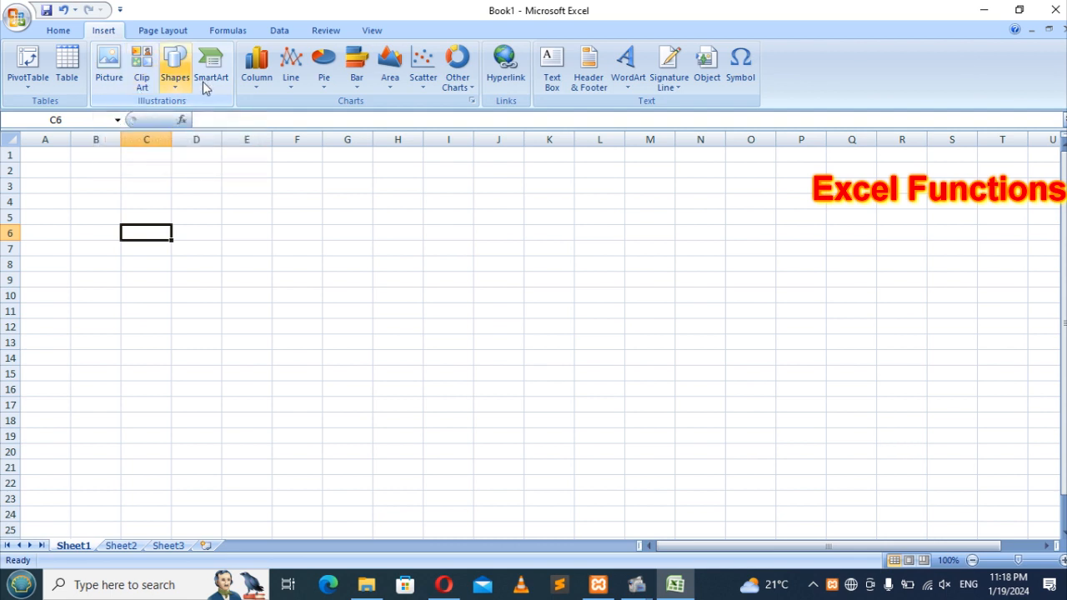
left_click(176, 92)
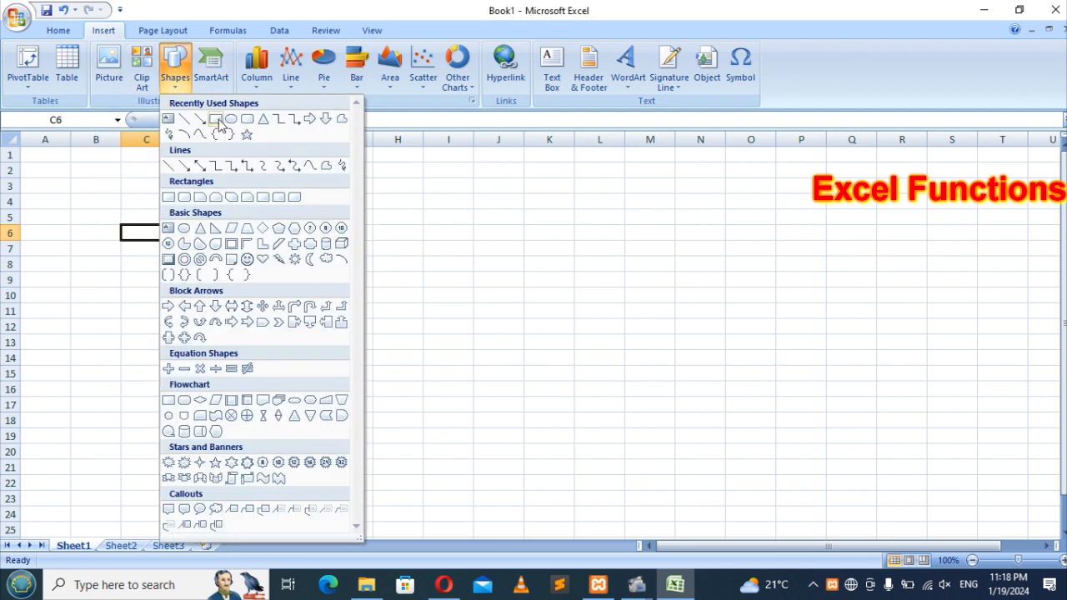
left_click(180, 87)
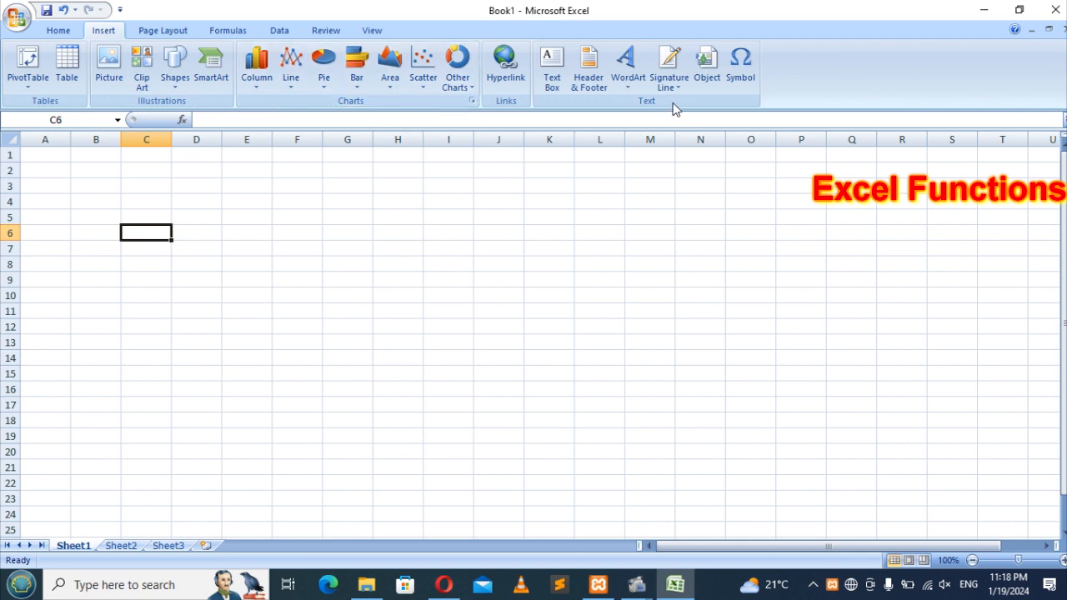
left_click(629, 91)
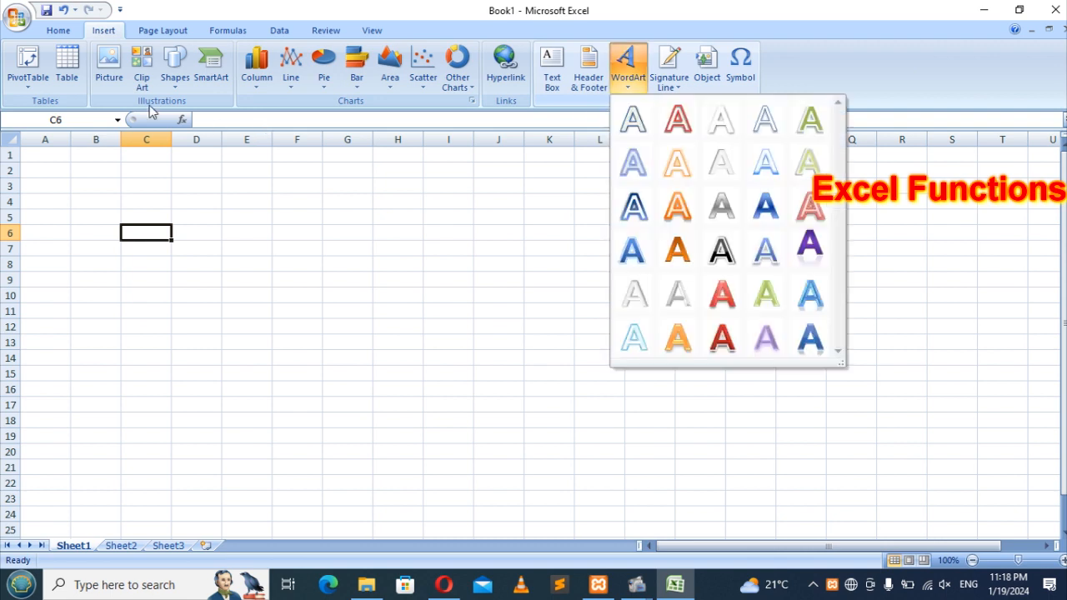
key("Escape")
left_click(171, 33)
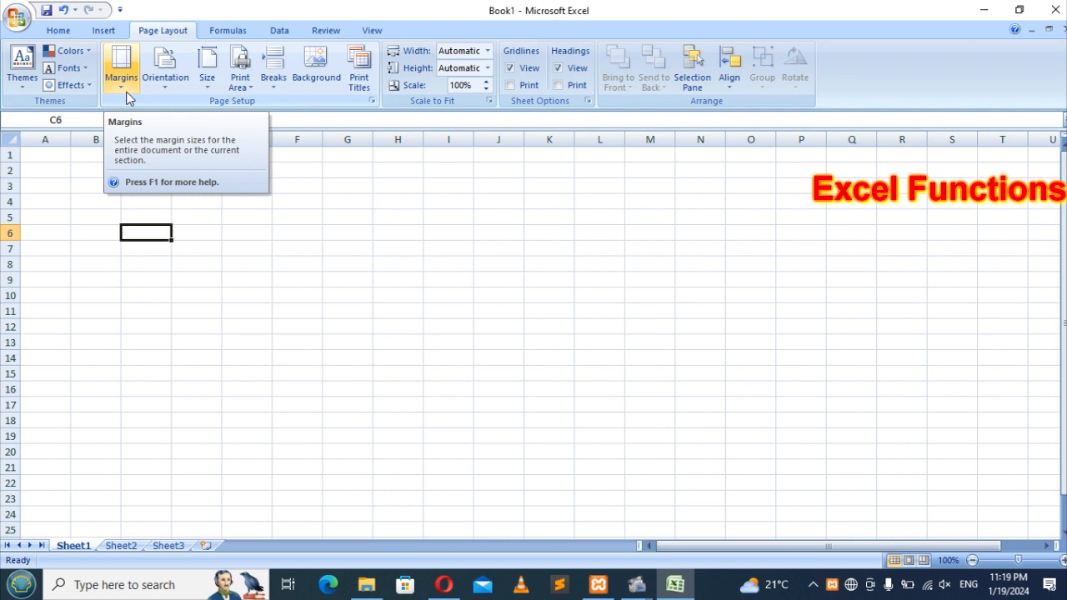
Step: View the Formulas function library, then return to Home and select cell E3
left_click(234, 34)
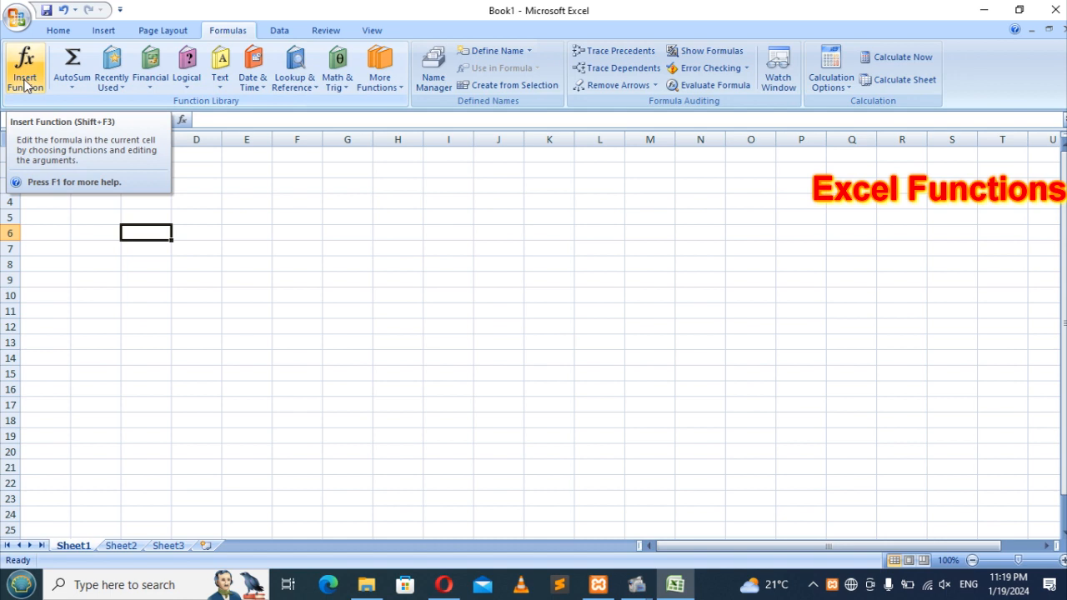
left_click(56, 30)
left_click(252, 184)
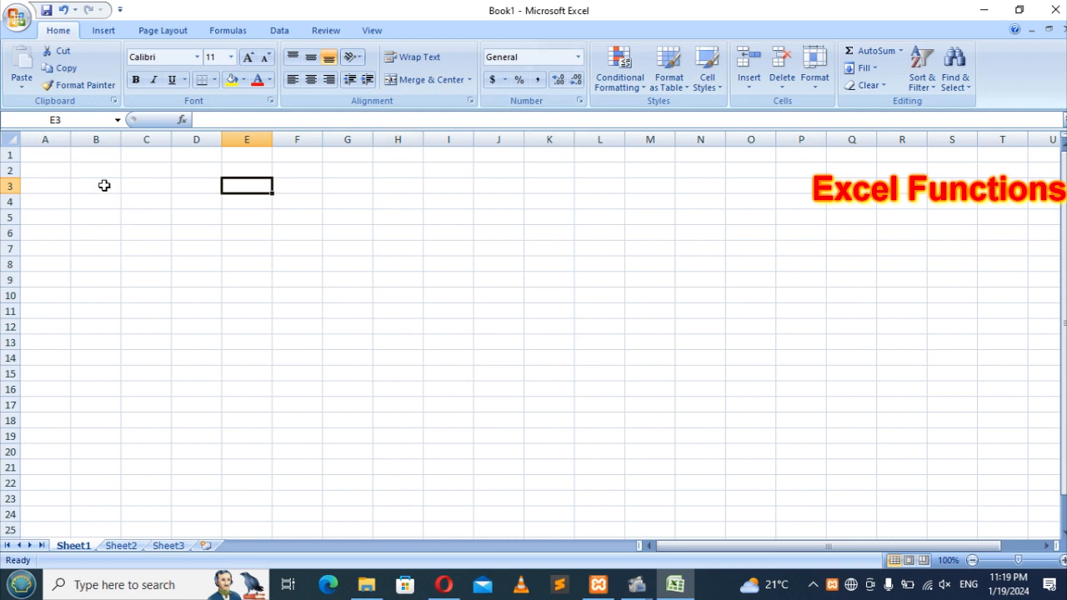
Step: Select D5:K20 and apply All Borders to form a gridded table
left_click(46, 154)
left_click(135, 204)
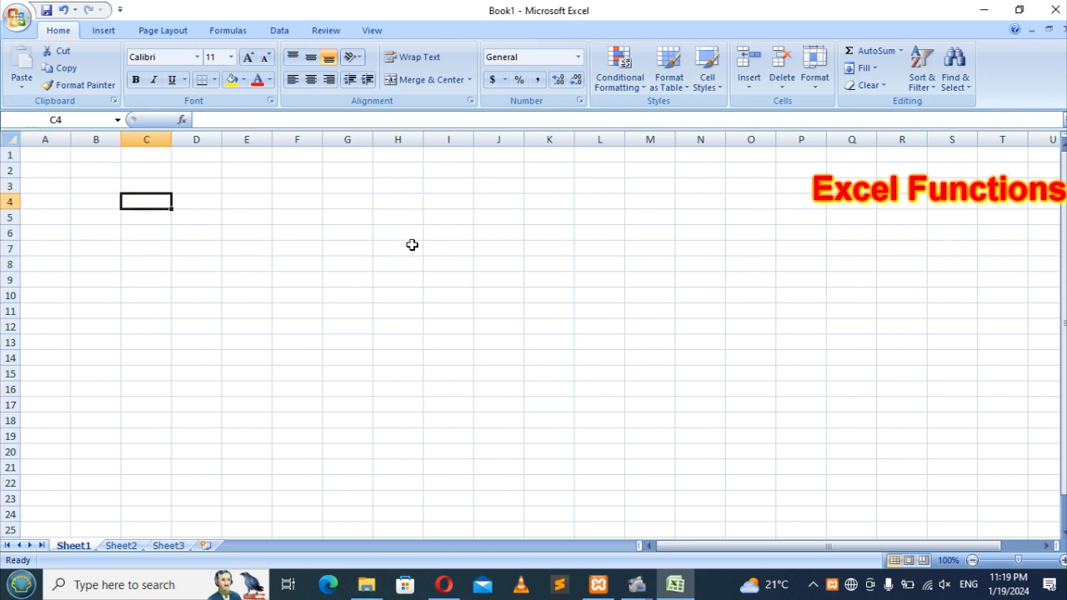
left_click(195, 217)
left_click_drag(194, 217, 553, 446)
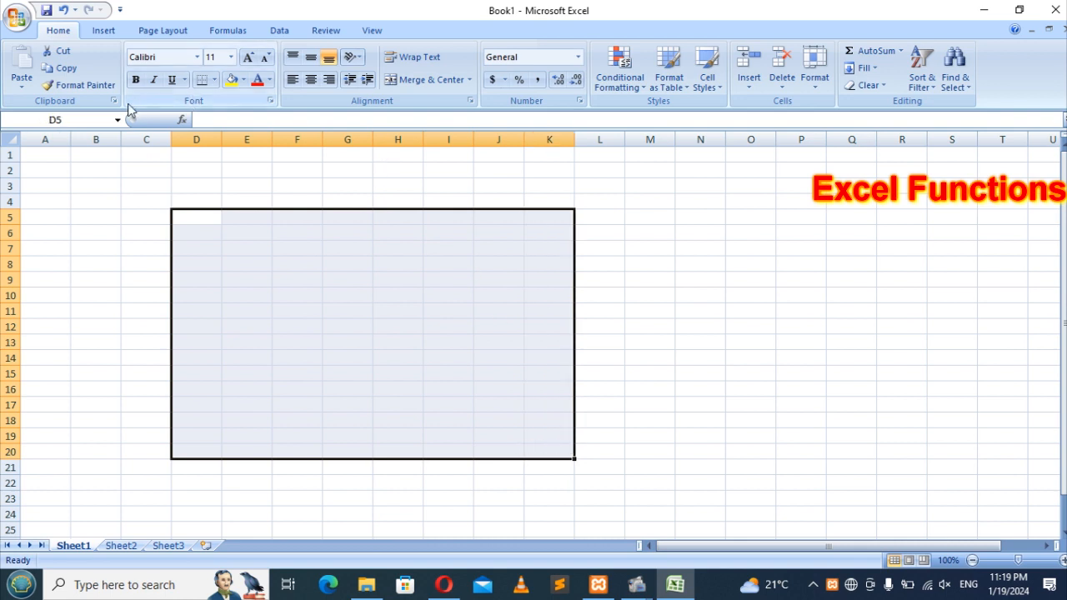
left_click(216, 81)
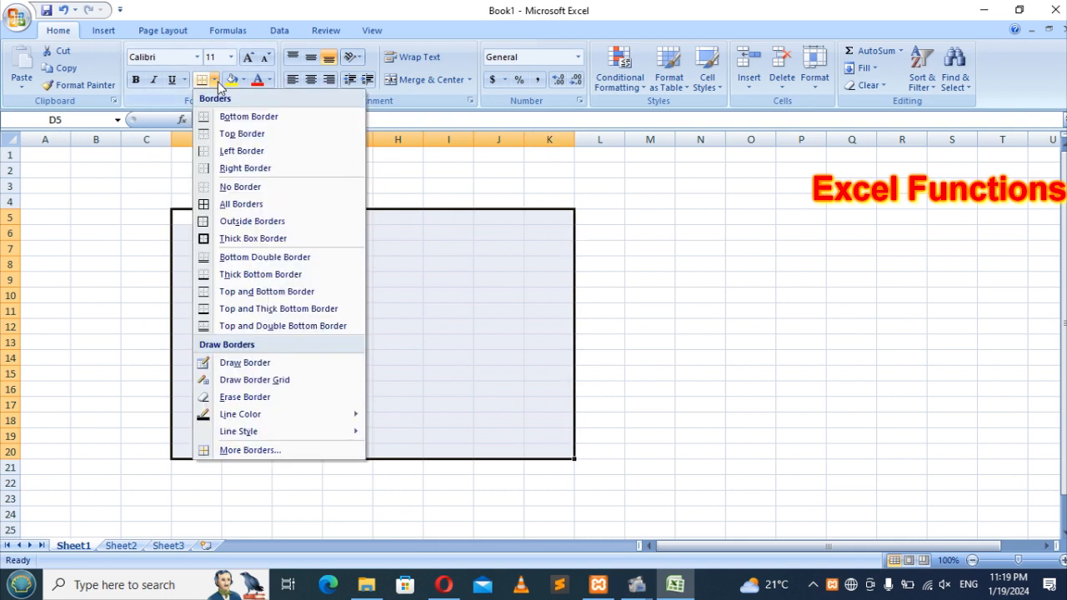
left_click(217, 84)
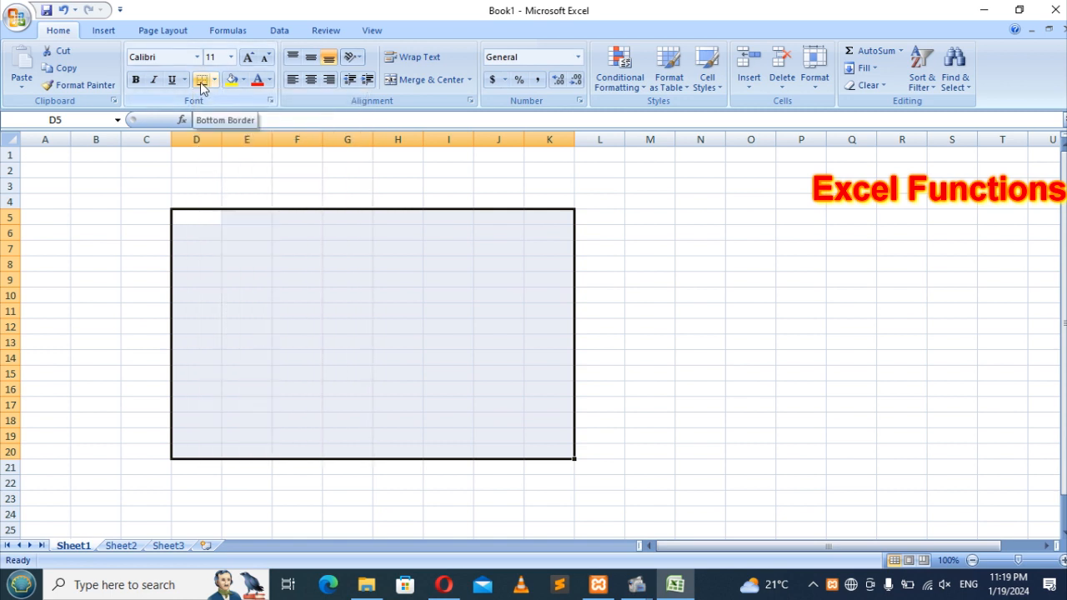
left_click(214, 80)
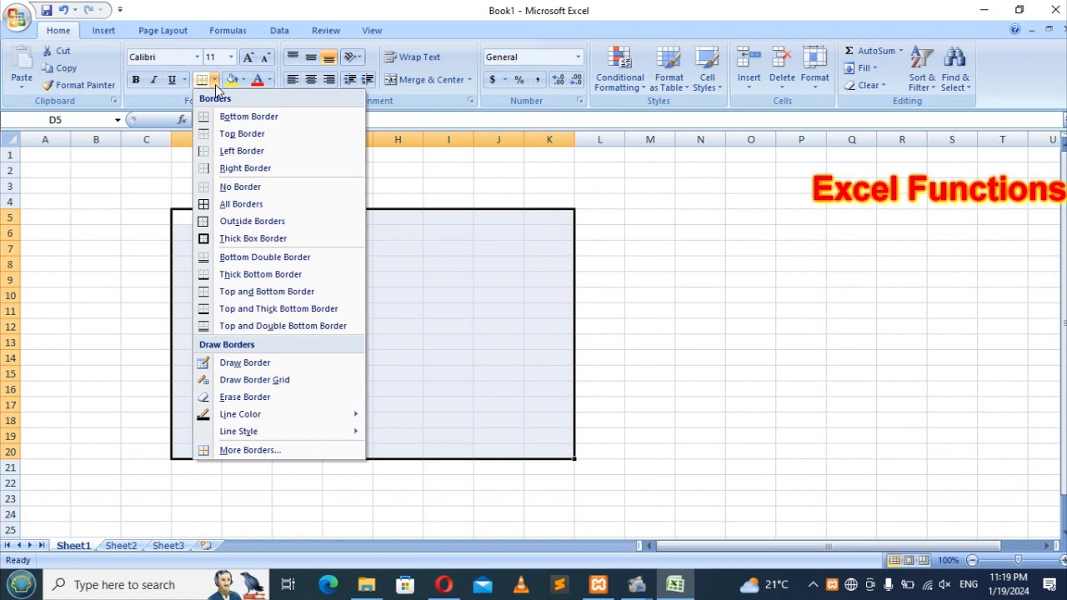
left_click(247, 208)
left_click(260, 218)
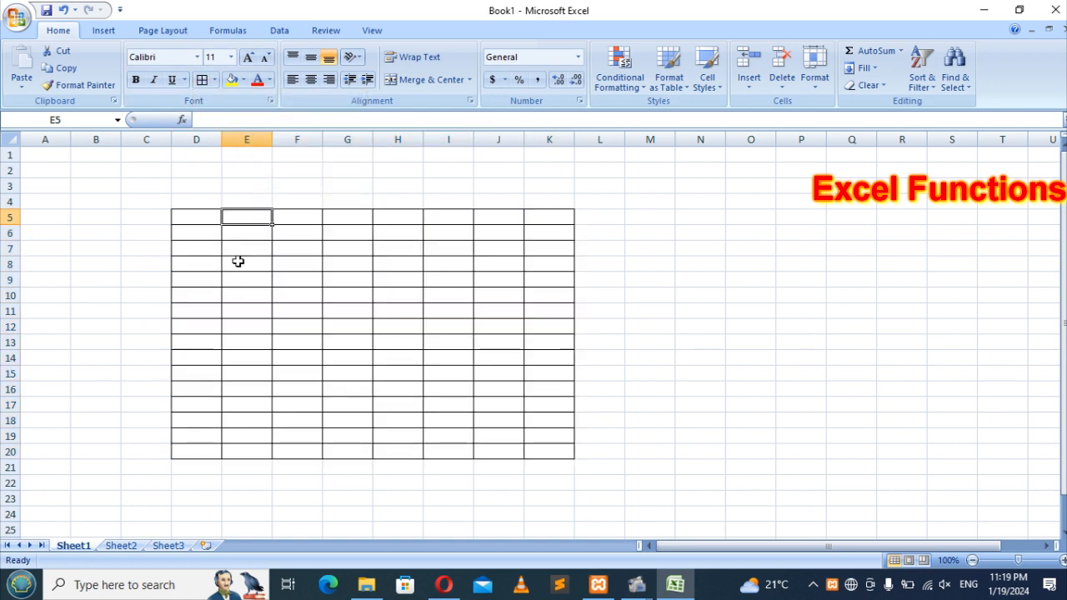
Step: Select the table's first row, D5 through K5
left_click(191, 217)
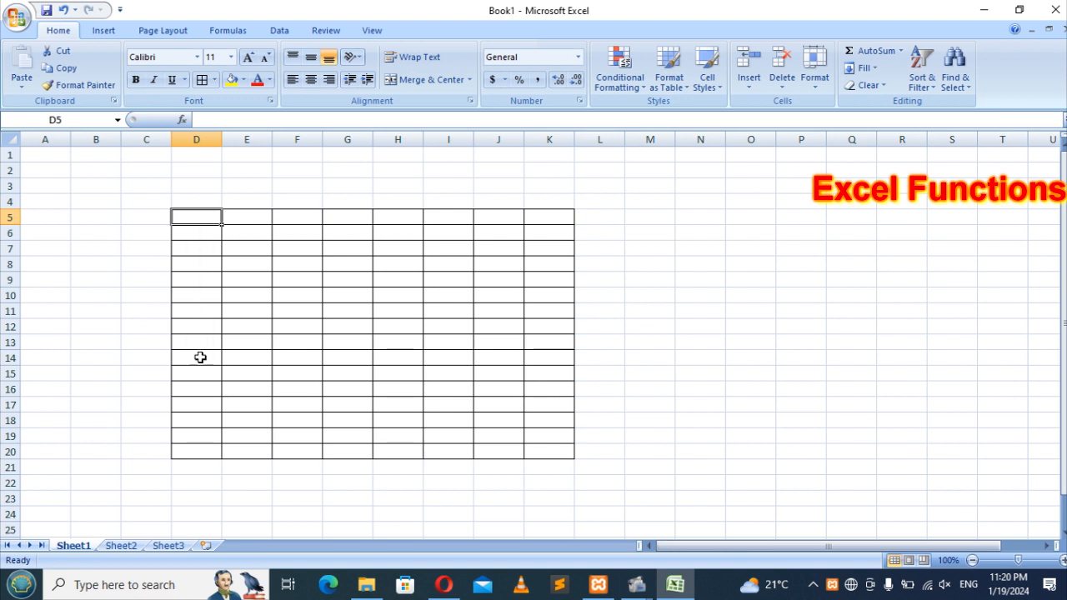
left_click(200, 452)
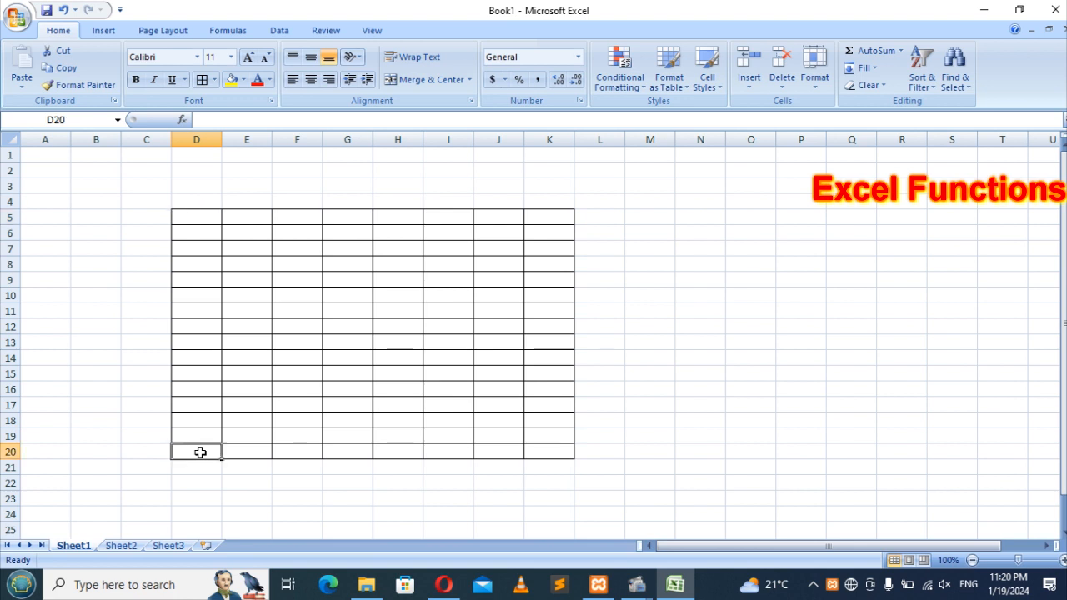
left_click(182, 215)
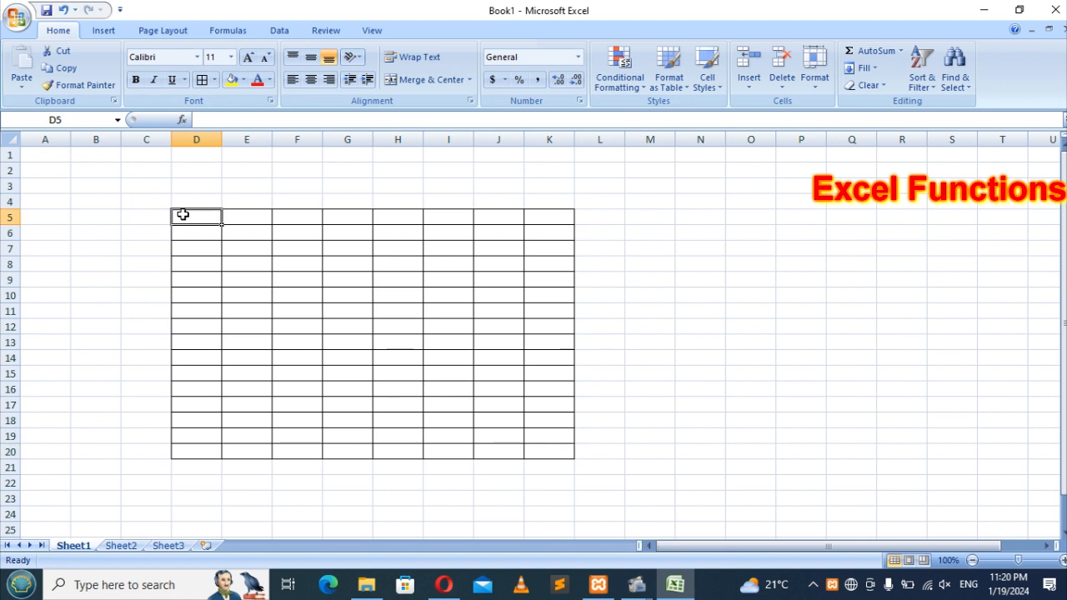
left_click_drag(189, 220, 557, 221)
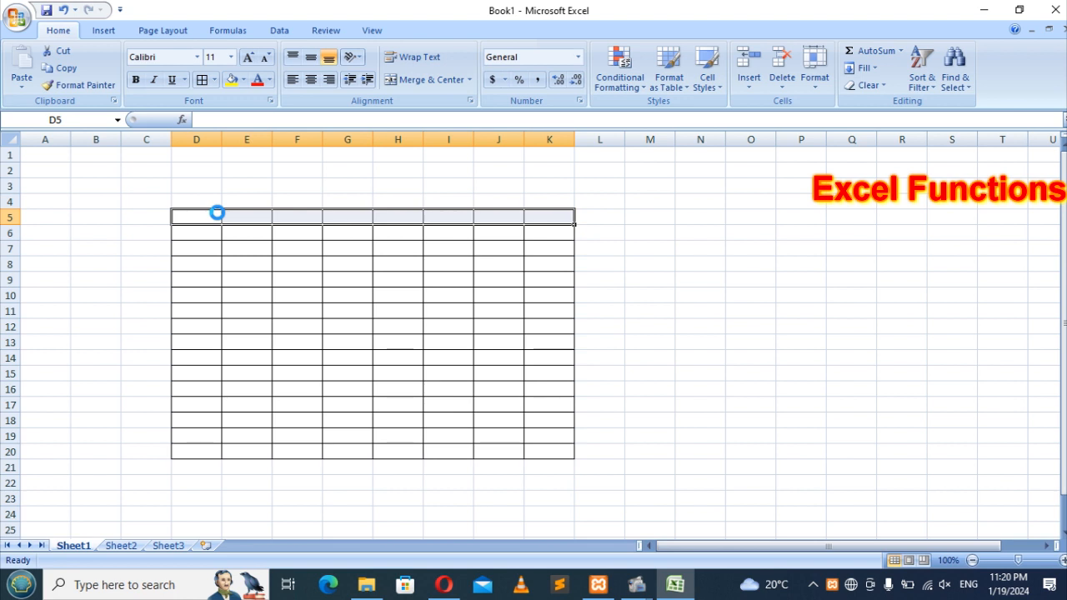
Step: Enter headings No in D5 and Names in E5, then select the empty columns to their left
left_click(217, 214)
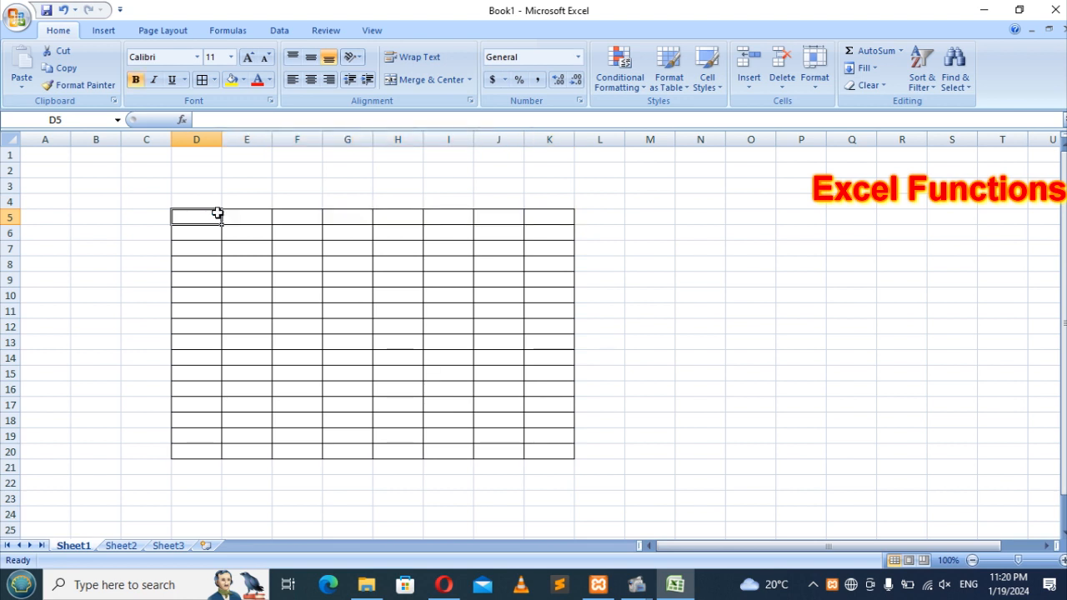
type("n")
key("BackSpace")
type("n")
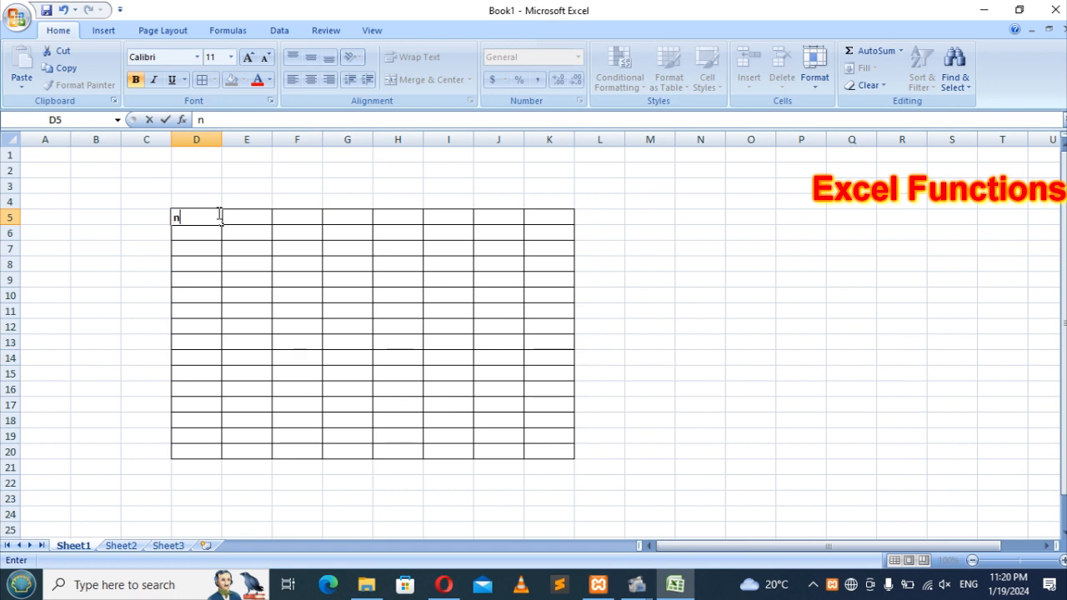
key("BackSpace")
type("No")
key("Tab")
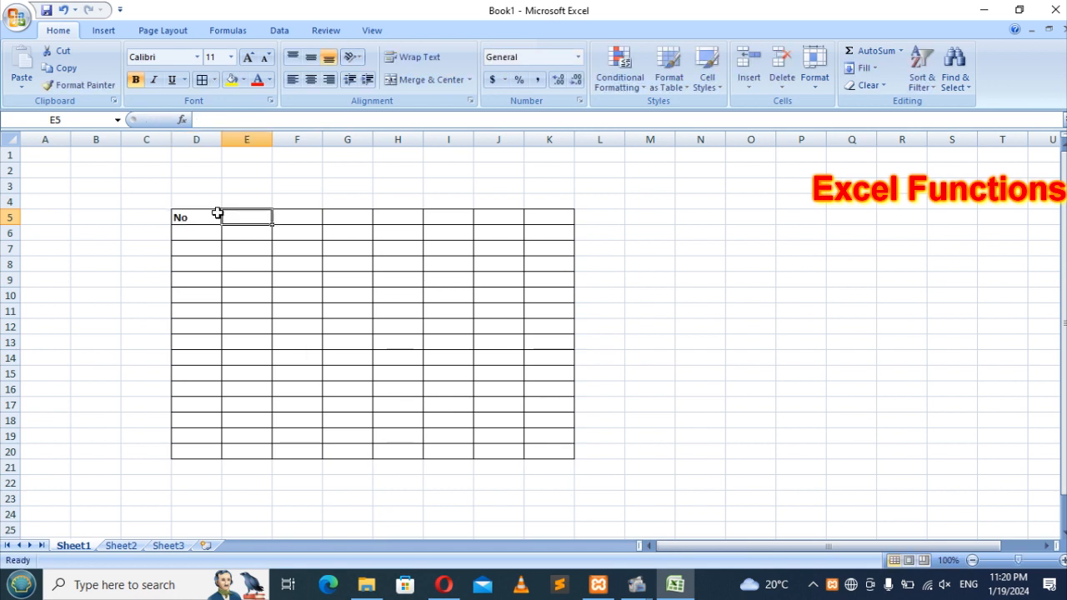
type("Names")
key("Tab")
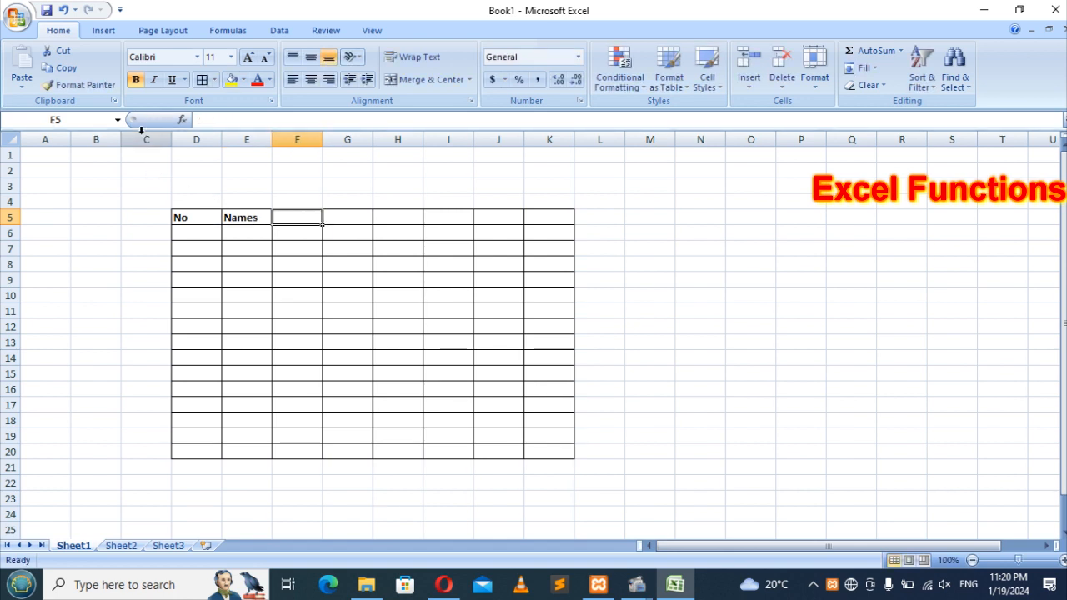
left_click_drag(139, 139, 48, 137)
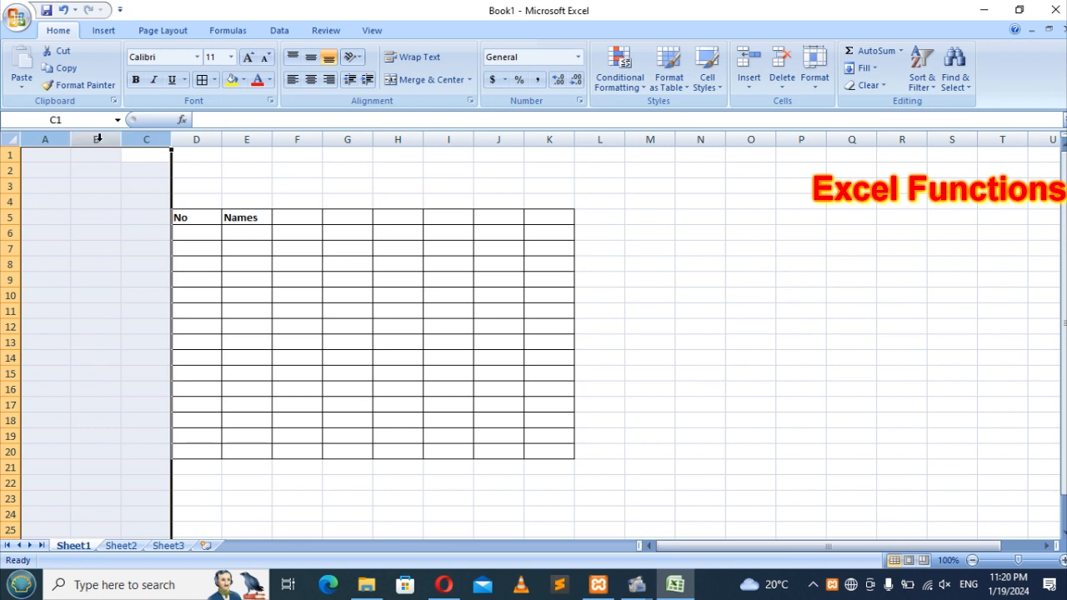
right_click(98, 138)
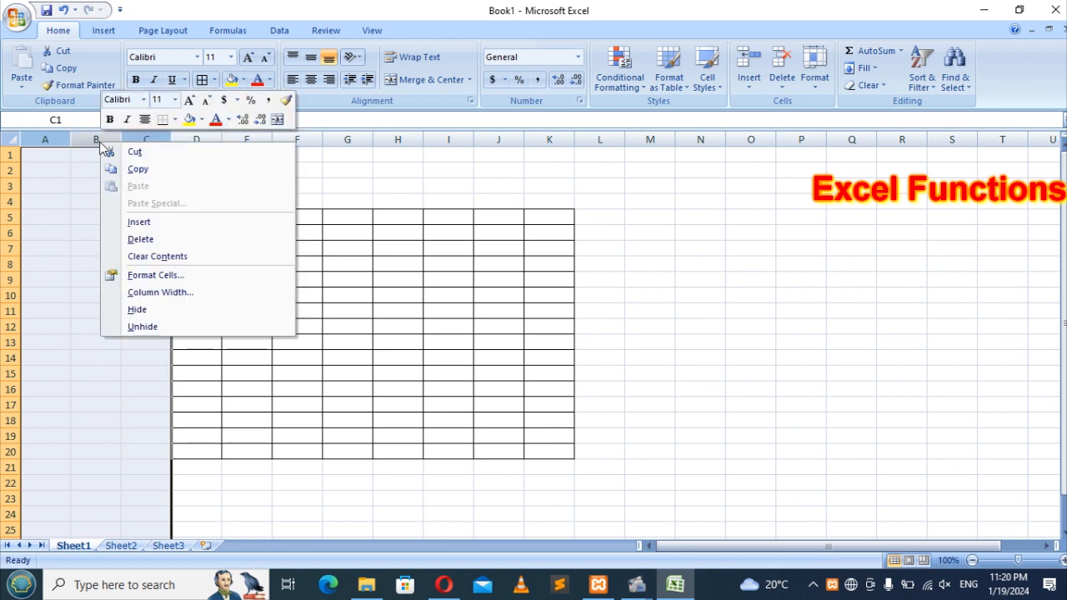
left_click(141, 240)
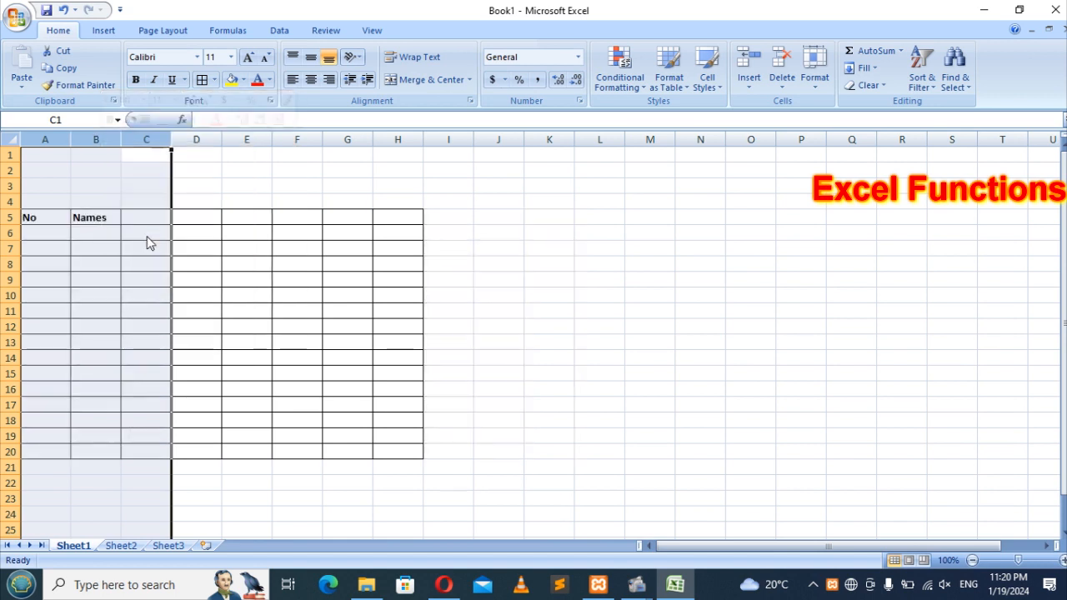
left_click(142, 190)
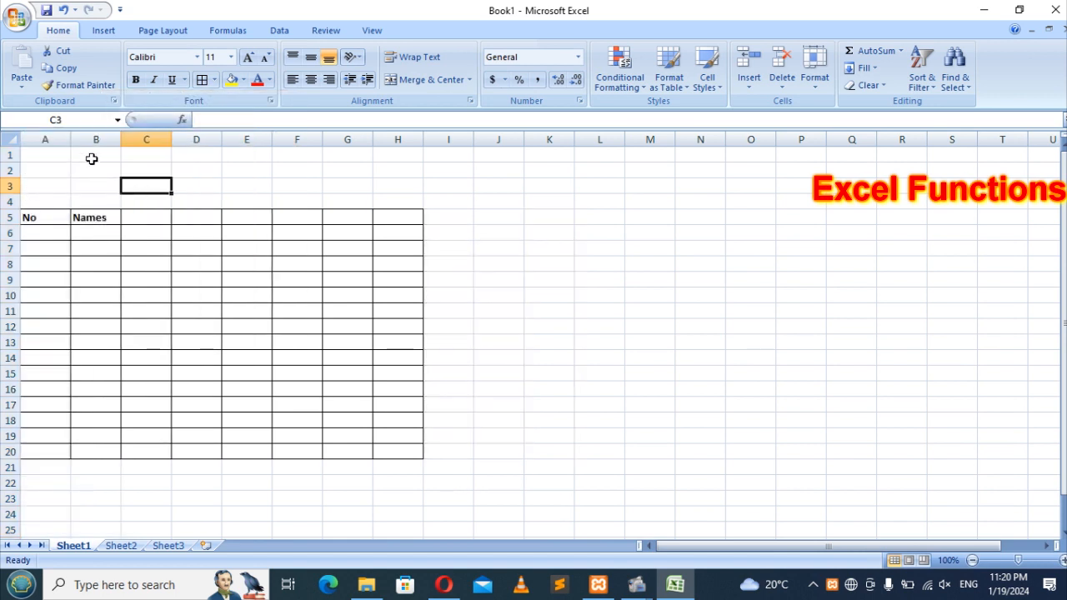
left_click_drag(8, 202, 7, 182)
right_click(9, 190)
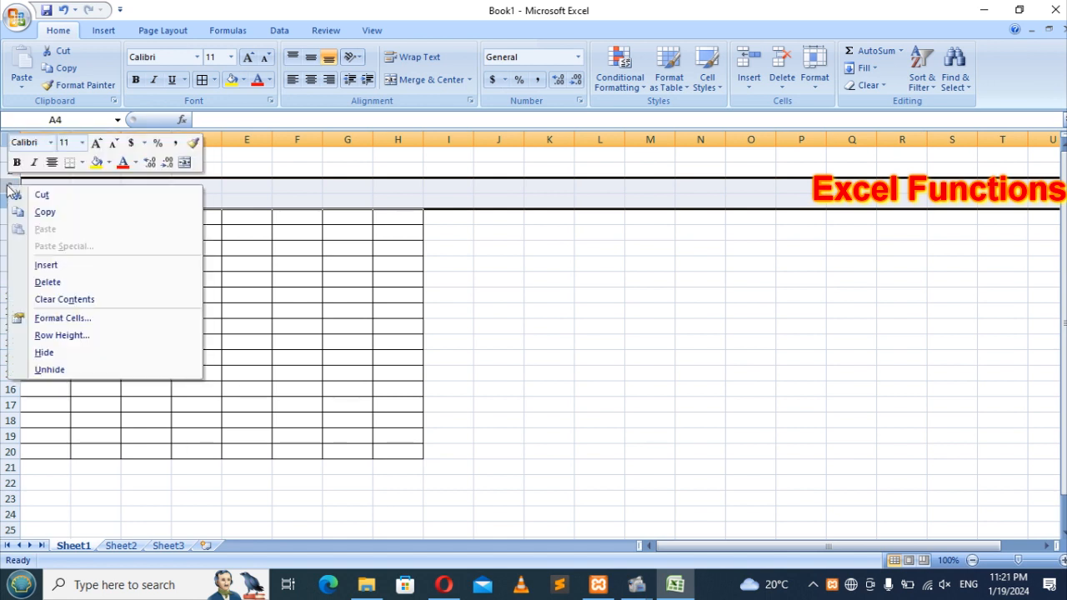
left_click(56, 285)
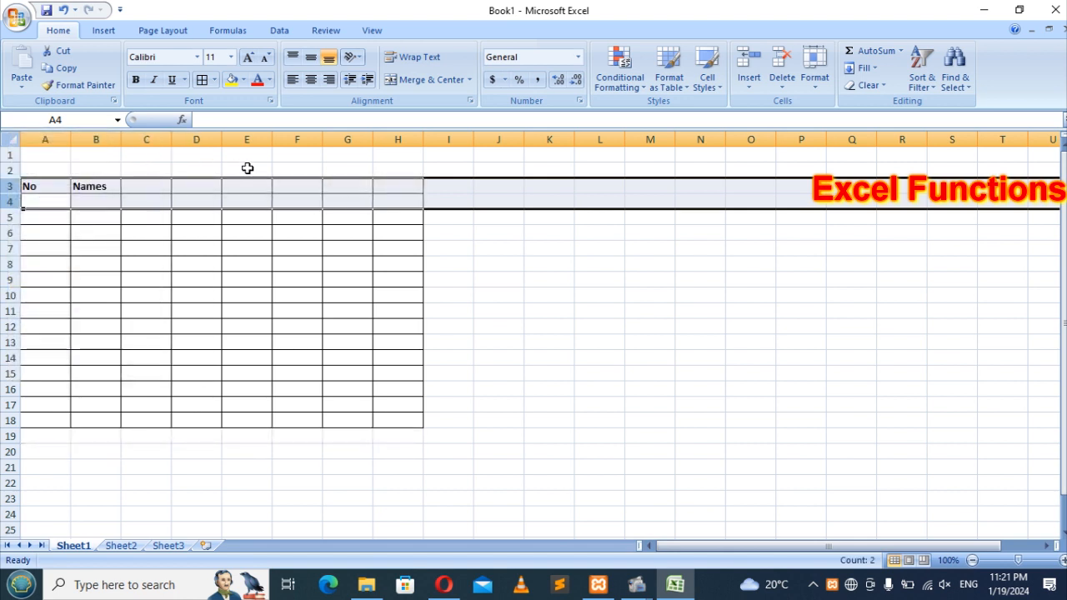
key("ctrl+z")
key("ctrl+z")
left_click(147, 186)
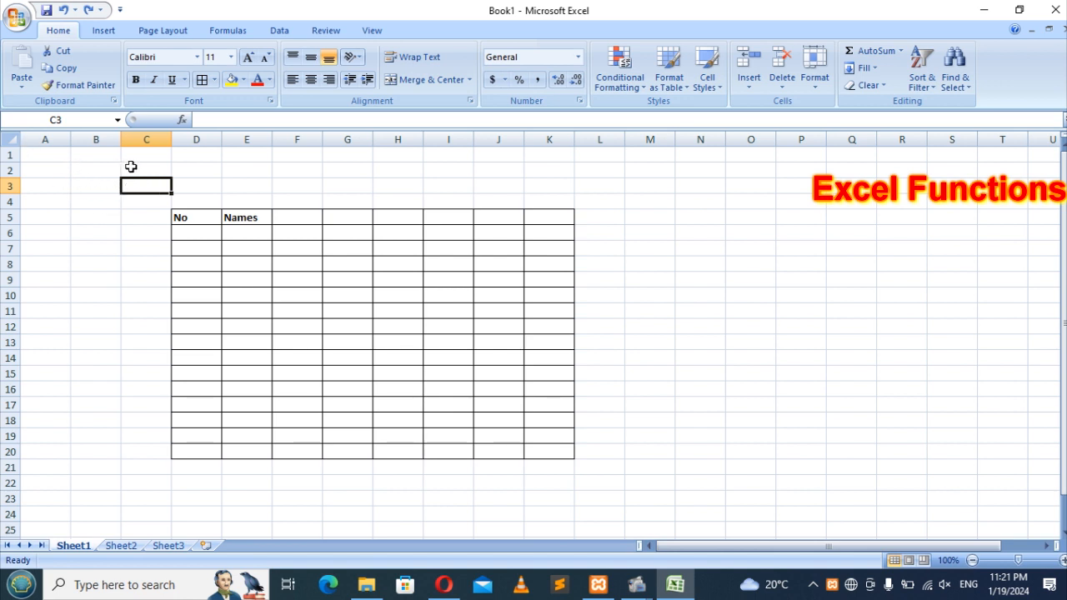
left_click(147, 167)
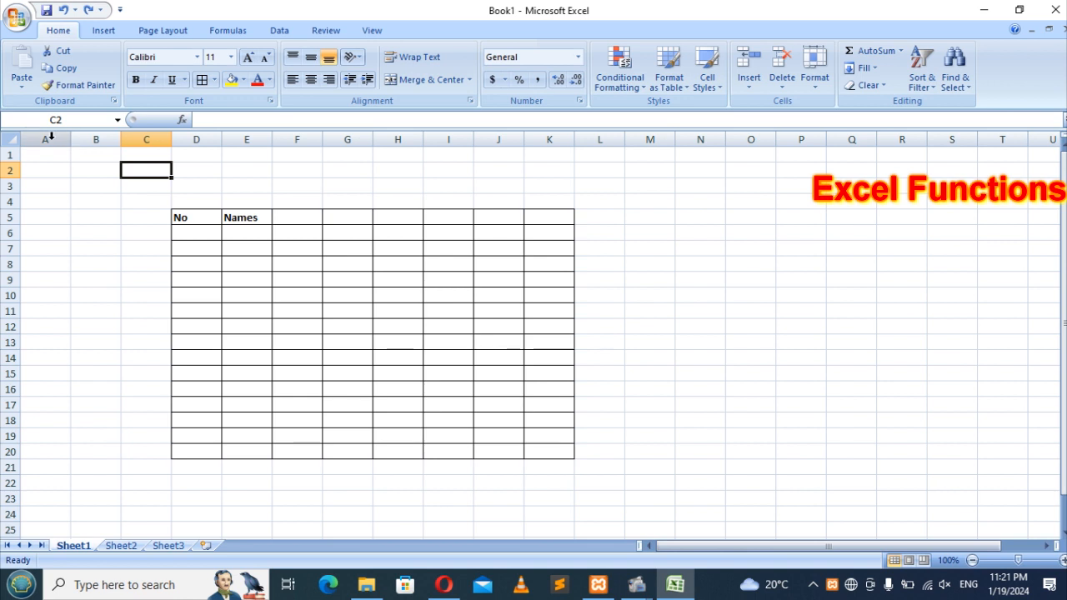
Step: Delete empty columns A–C so the table moves to A5:H20
left_click_drag(45, 139, 143, 138)
left_click(165, 200)
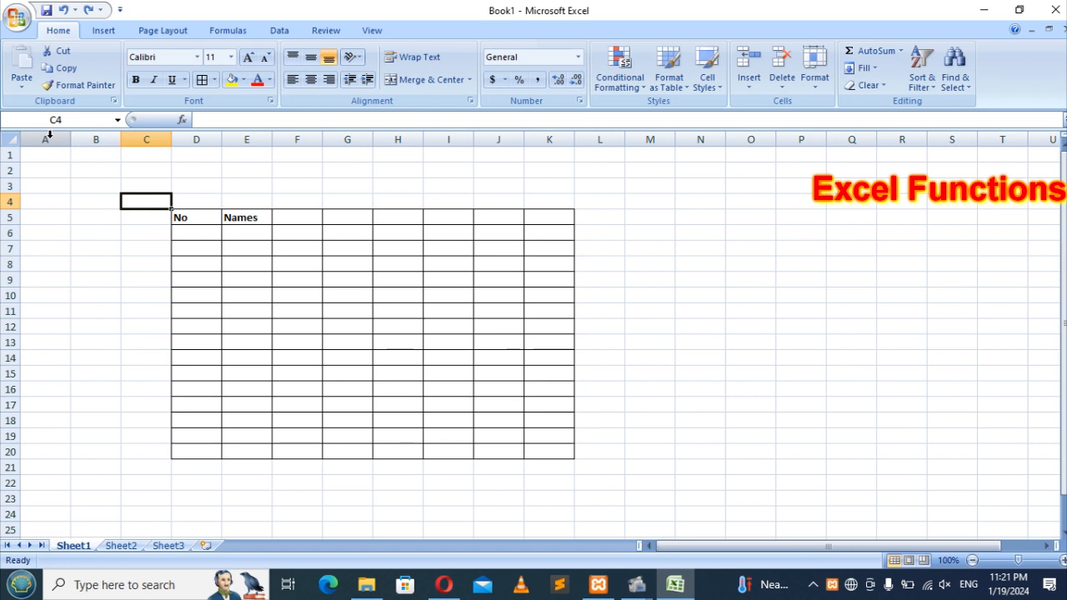
left_click_drag(51, 135, 149, 139)
left_click(149, 139)
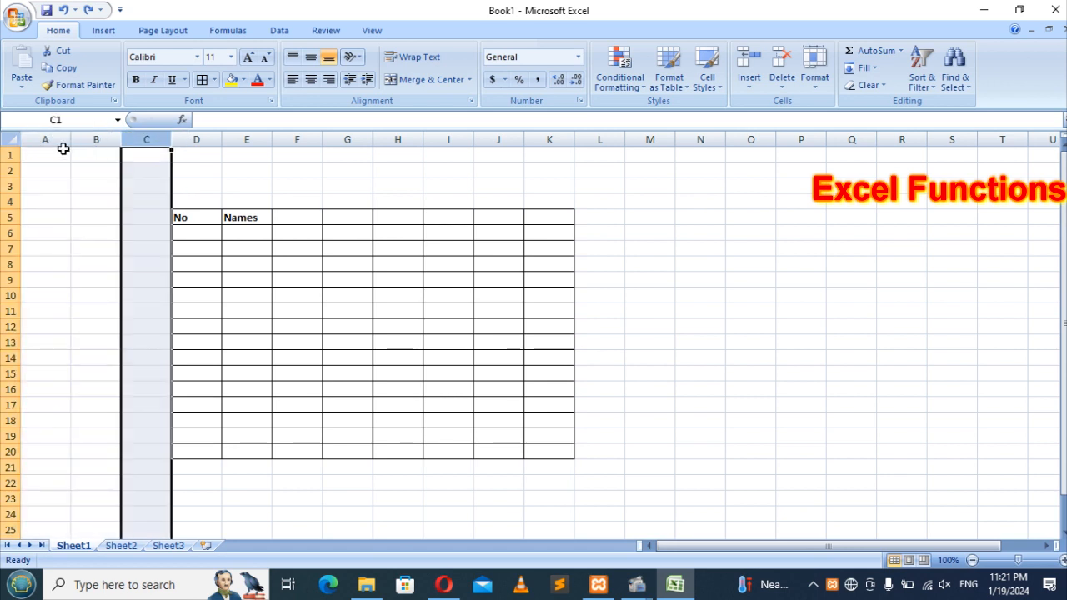
left_click_drag(57, 135, 142, 138)
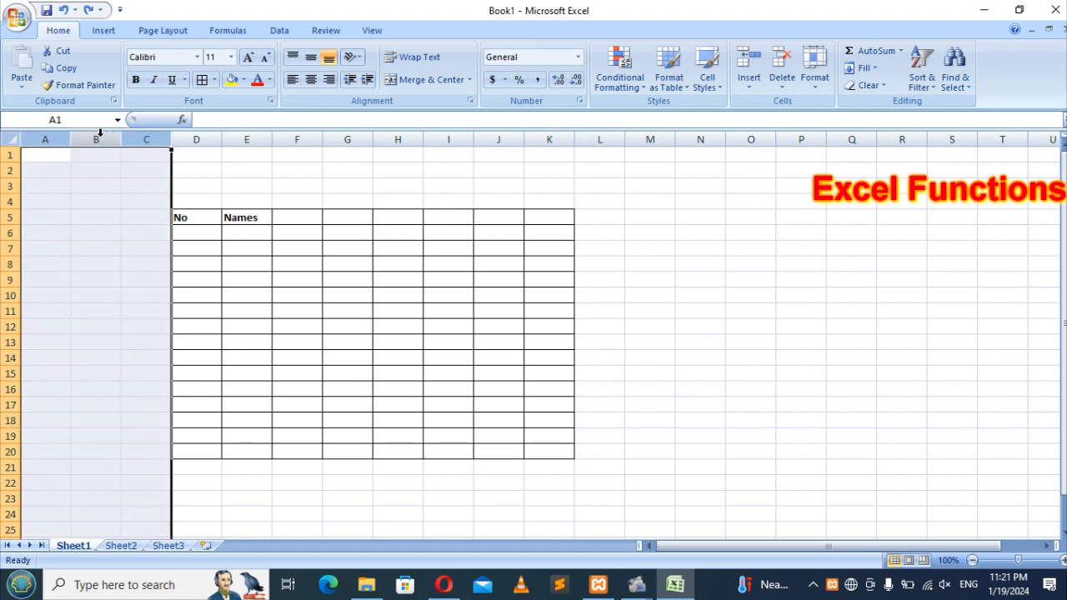
right_click(102, 138)
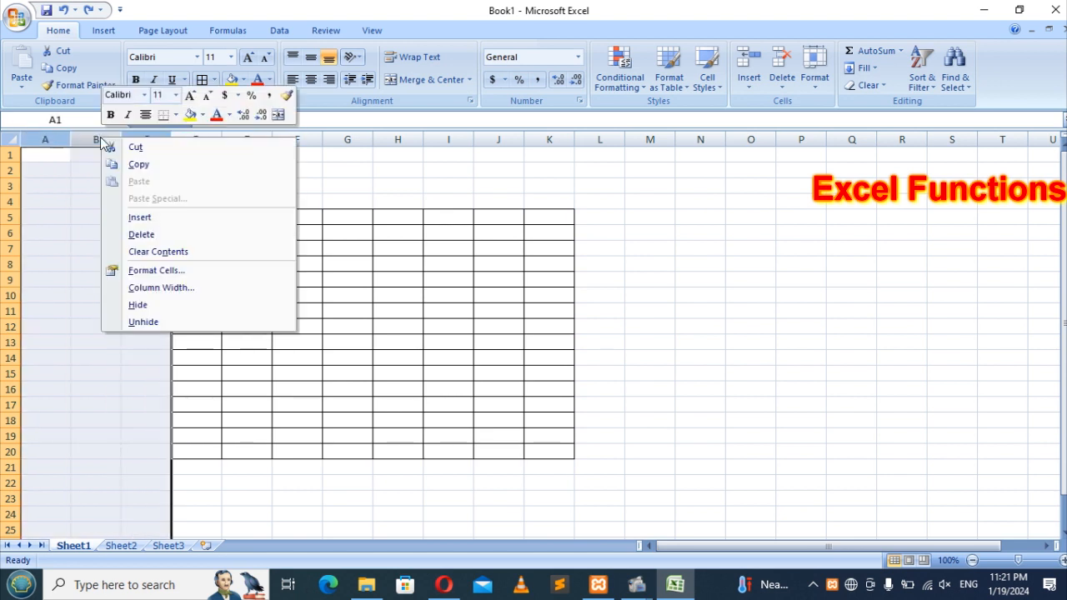
left_click(160, 236)
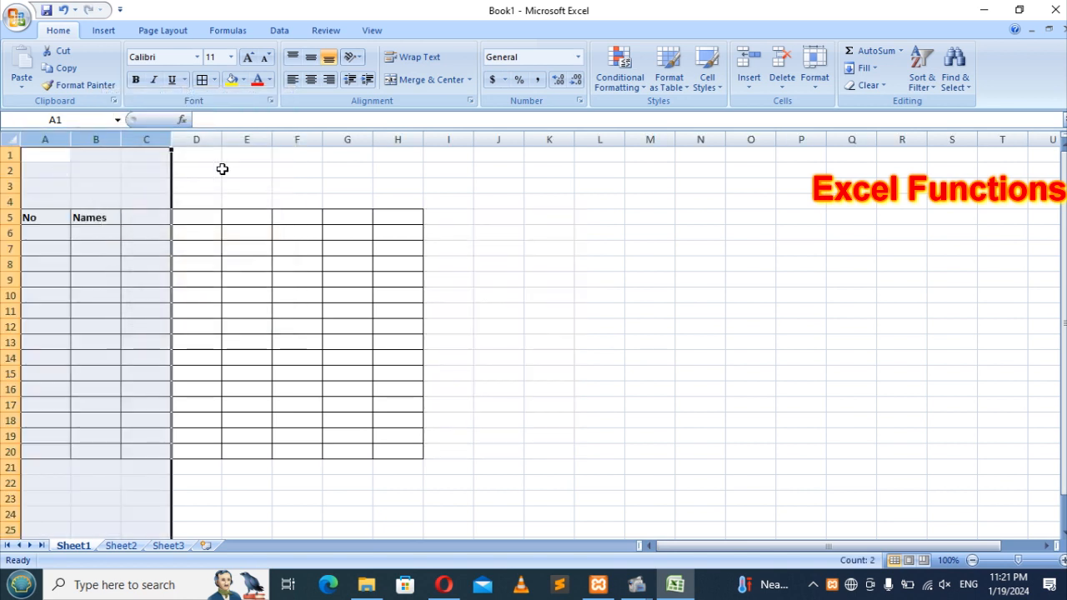
left_click(223, 171)
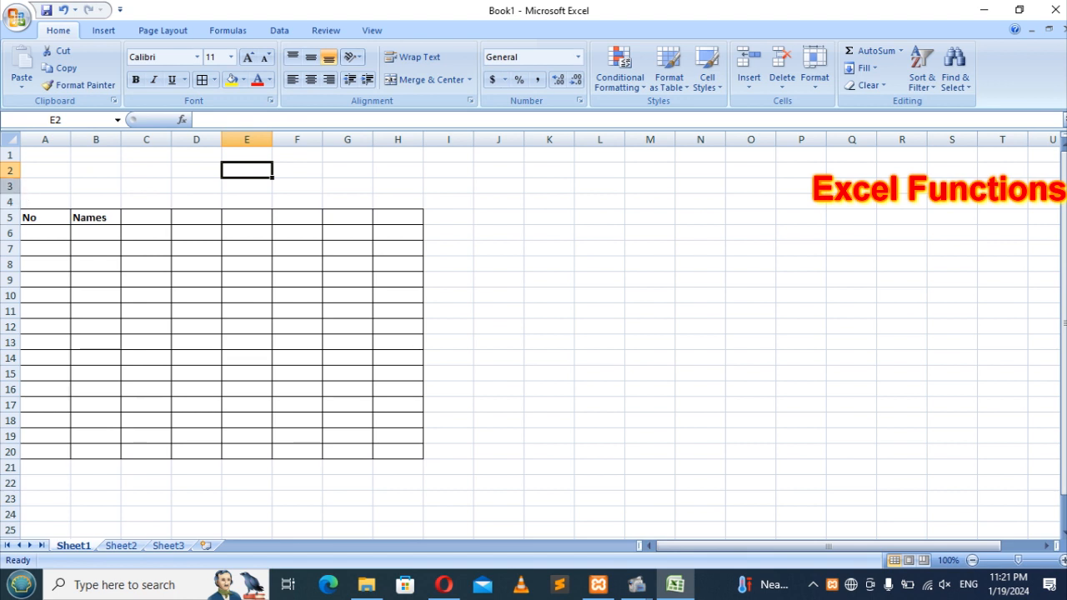
Step: Delete empty rows 3 and 4 so the table sits at A3:H18, then select C3
mouse_move(10, 202)
left_mouse_down()
mouse_move(10, 171)
mouse_move(10, 186)
left_mouse_up()
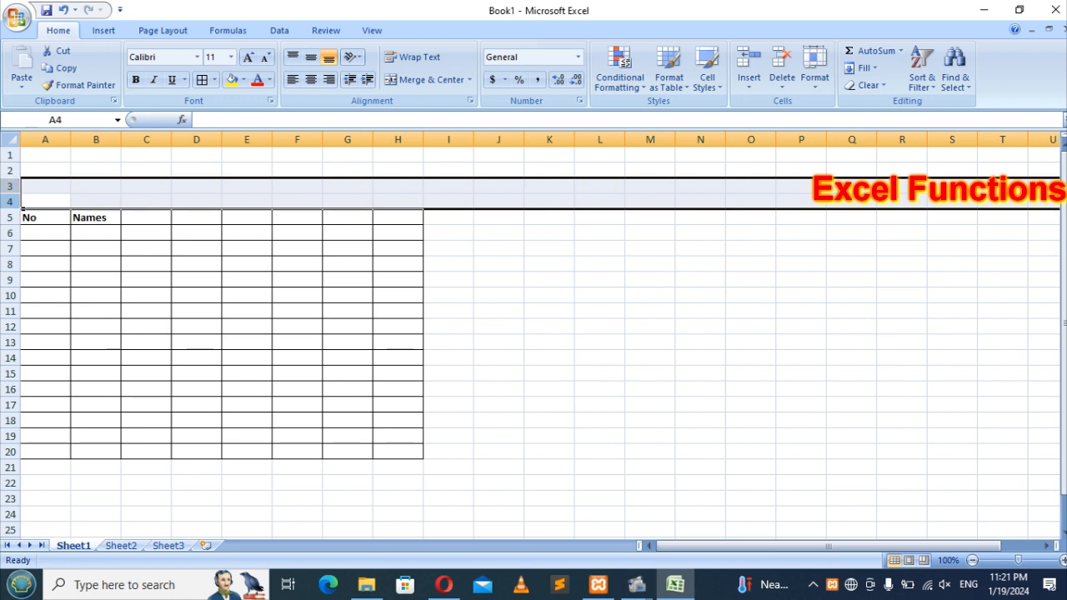
right_click(12, 190)
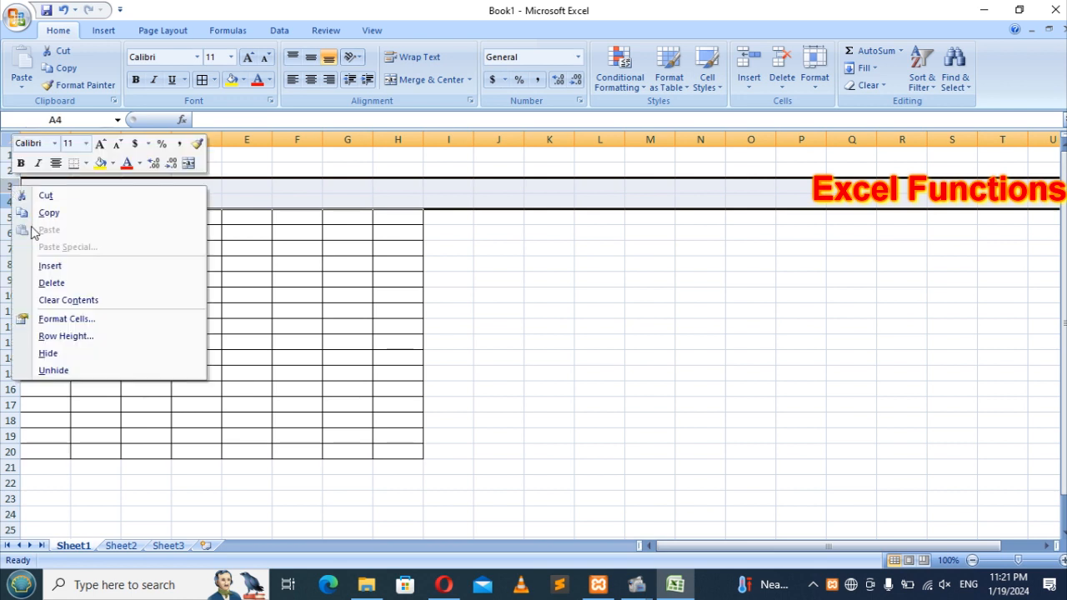
left_click(67, 283)
left_click(497, 244)
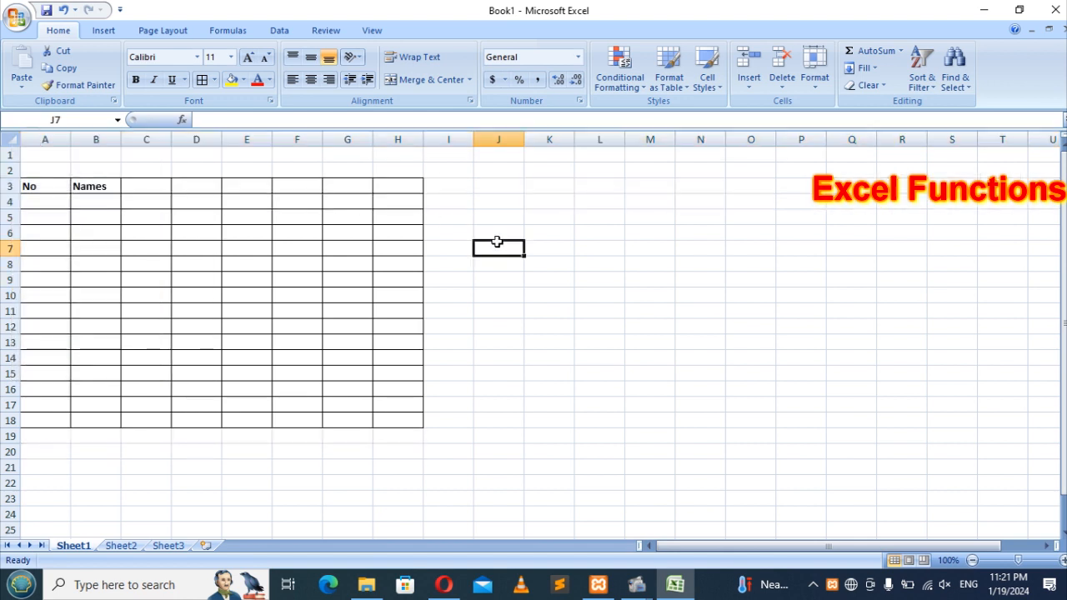
left_click(158, 186)
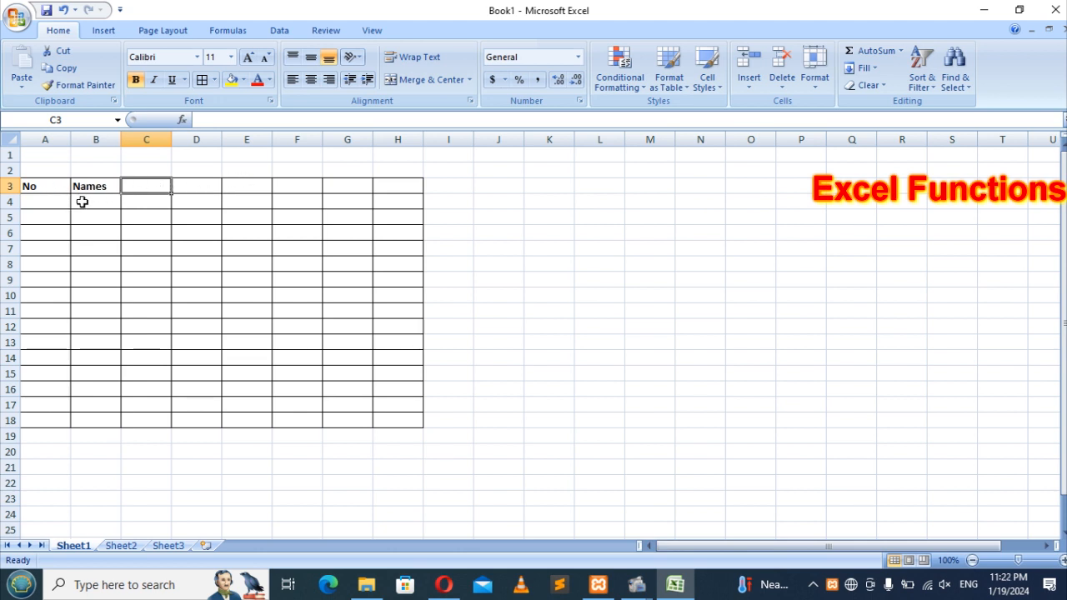
Step: Narrow column A and enter the heading RegNo in C3
left_click(44, 200)
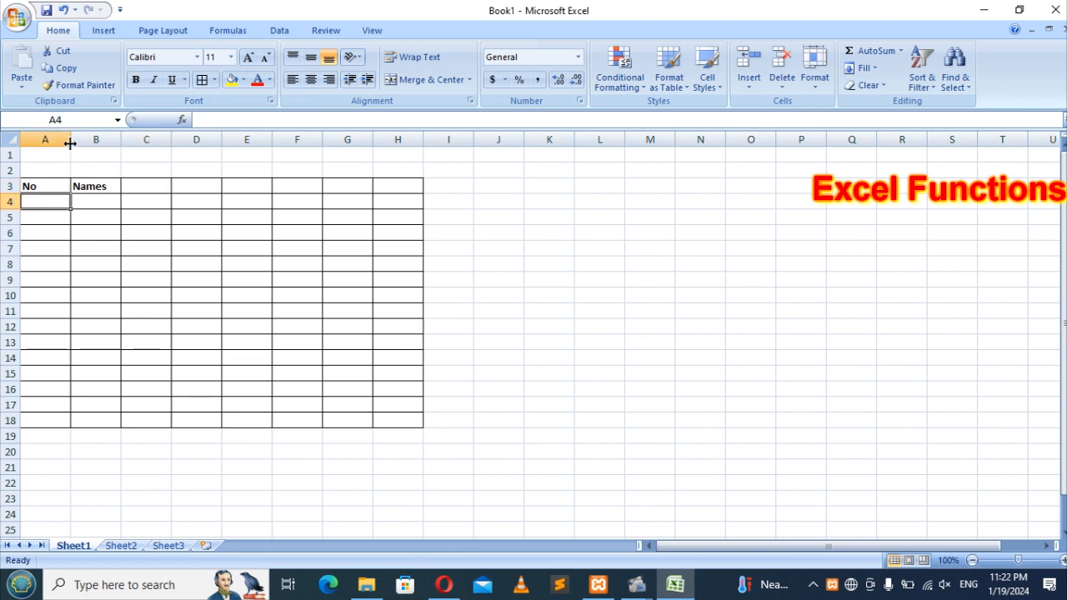
left_click_drag(72, 141, 55, 140)
left_click(126, 189)
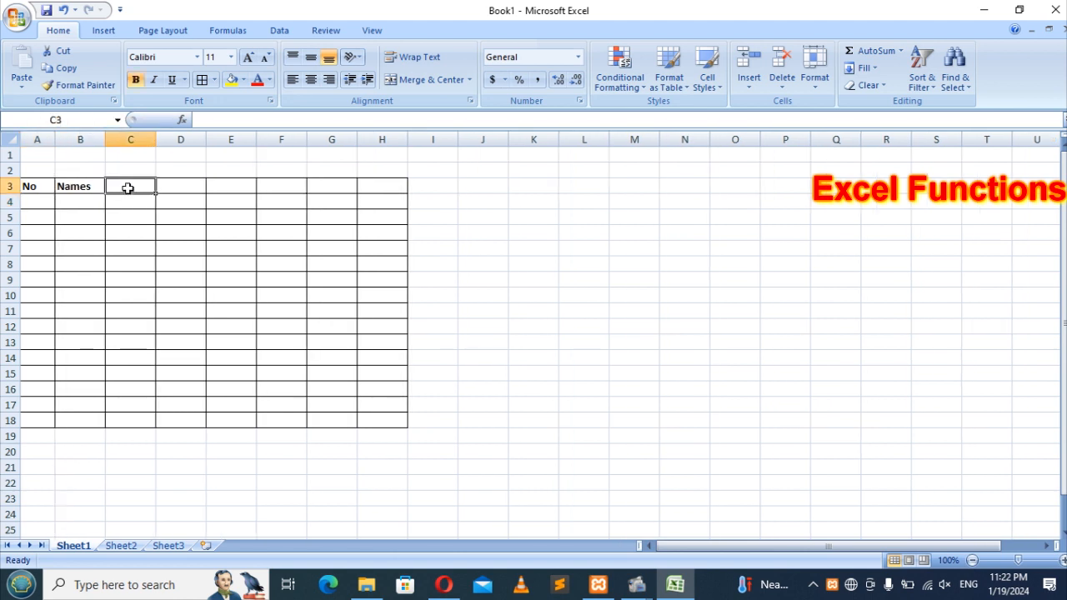
type("rEG")
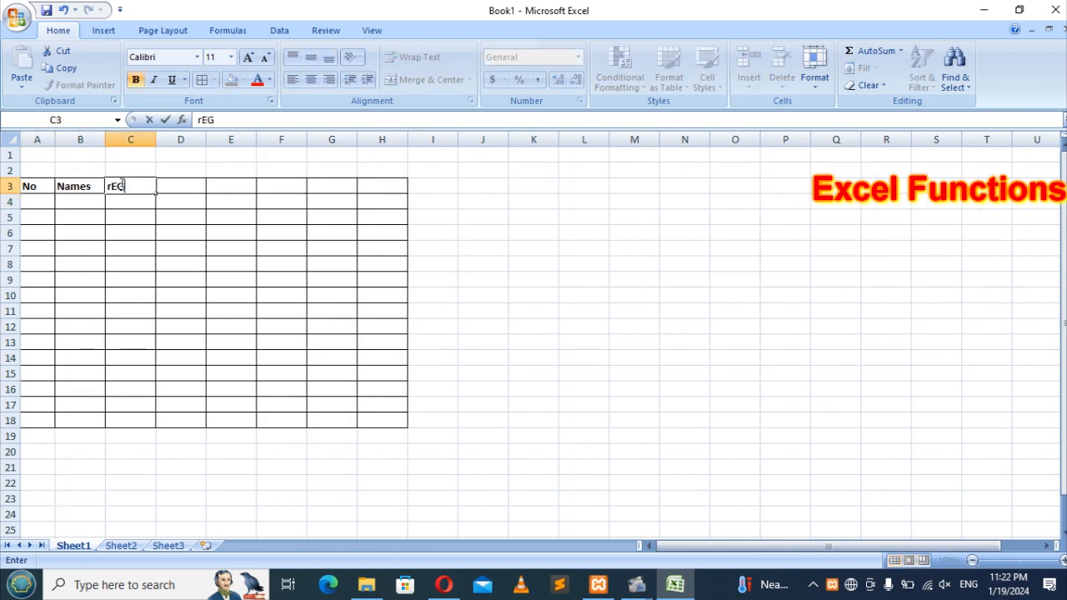
key("BackSpace")
key("BackSpace")
key("BackSpace")
type("rEGnO")
key("BackSpace")
key("BackSpace")
key("BackSpace")
key("BackSpace")
key("BackSpace")
type("RegNo")
key("ctrl+Return")
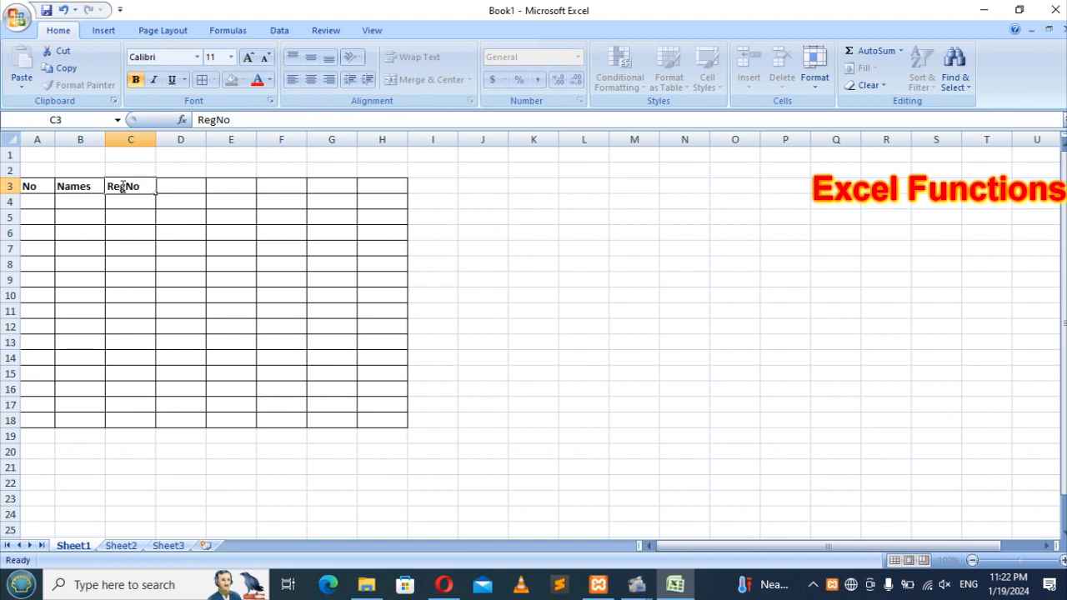
key("Tab")
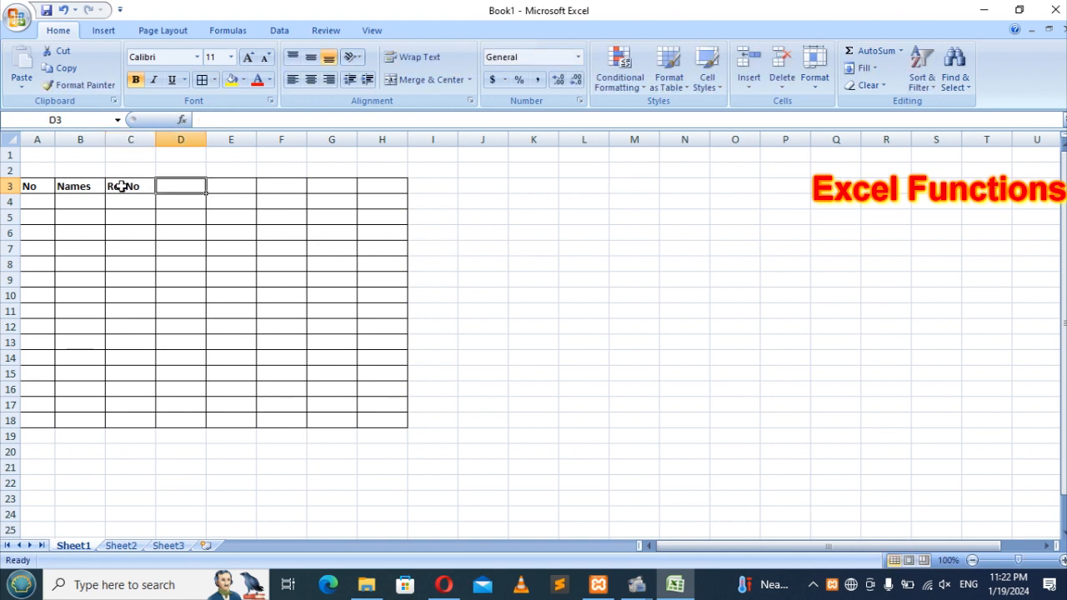
Step: Enter headings Math, Eng, Geo, Sum and % across D3:H3
type("Math")
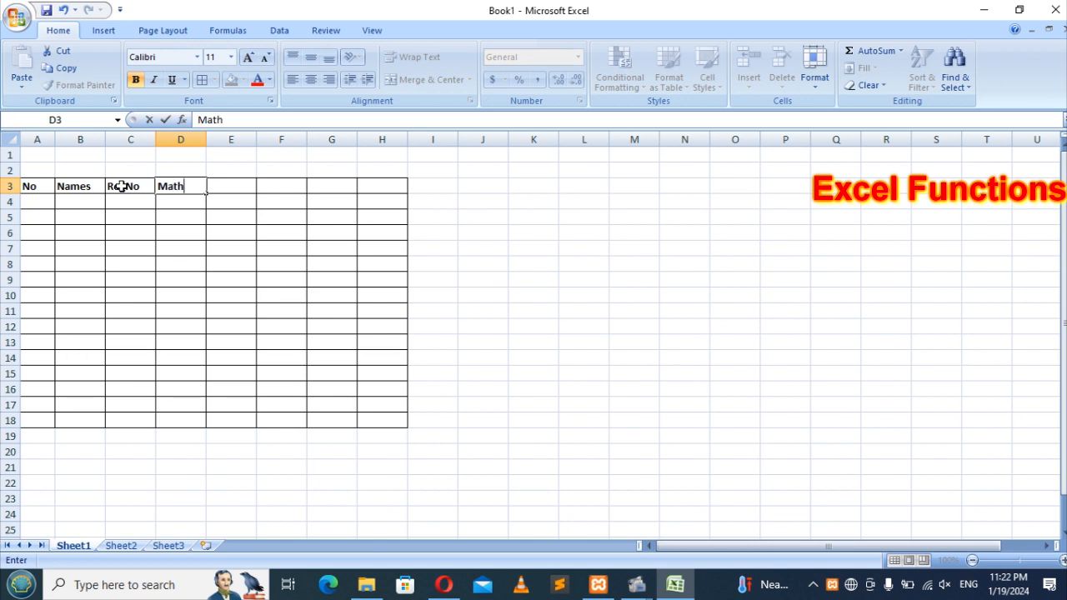
key("Tab")
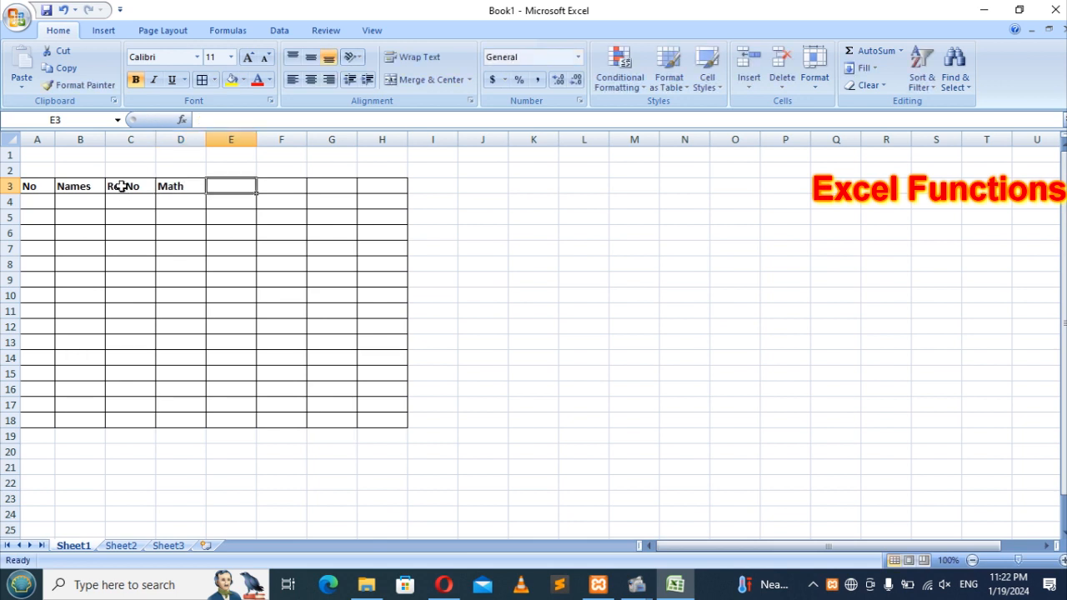
type("E")
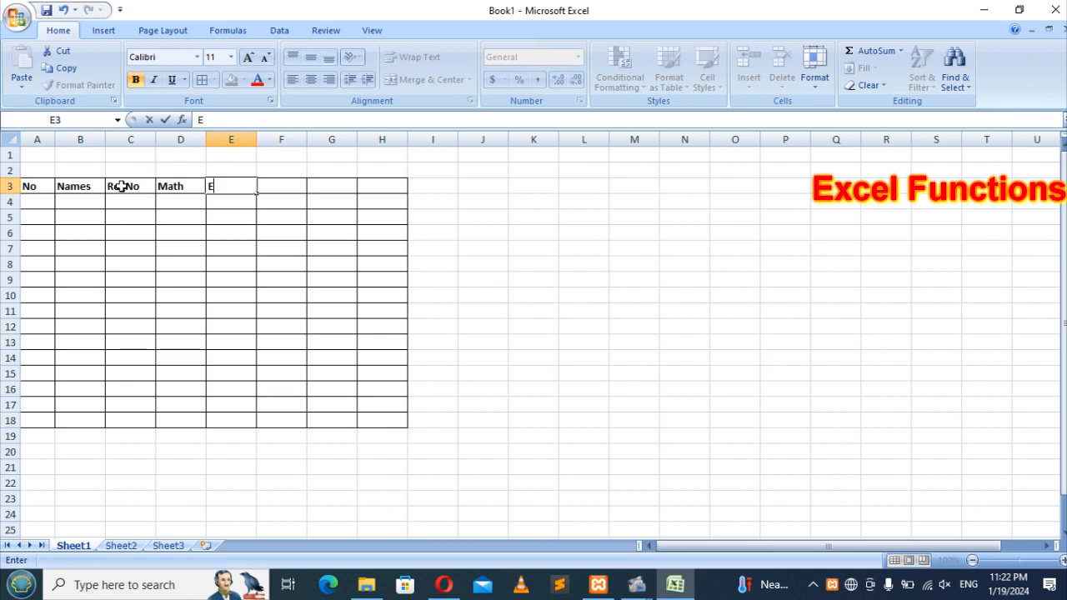
type("ng")
key("Tab")
type("Geo")
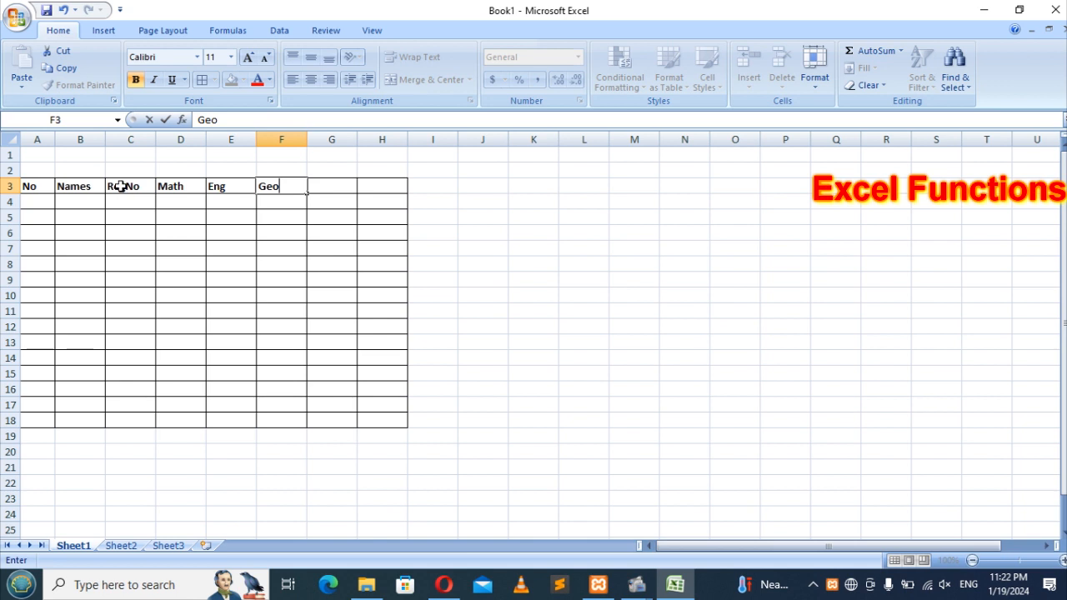
key("Tab")
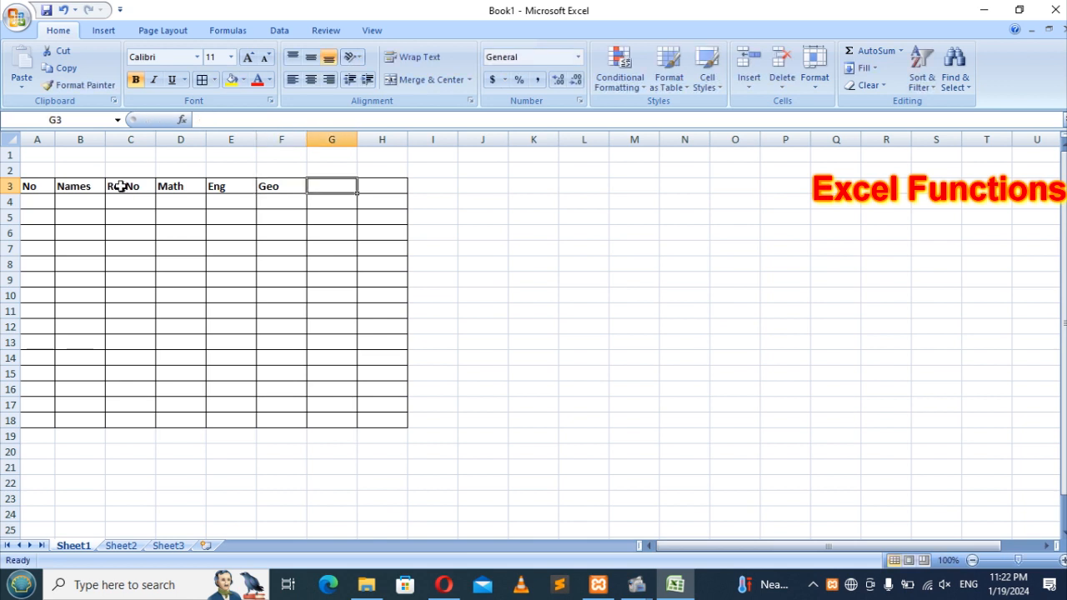
type("Sum")
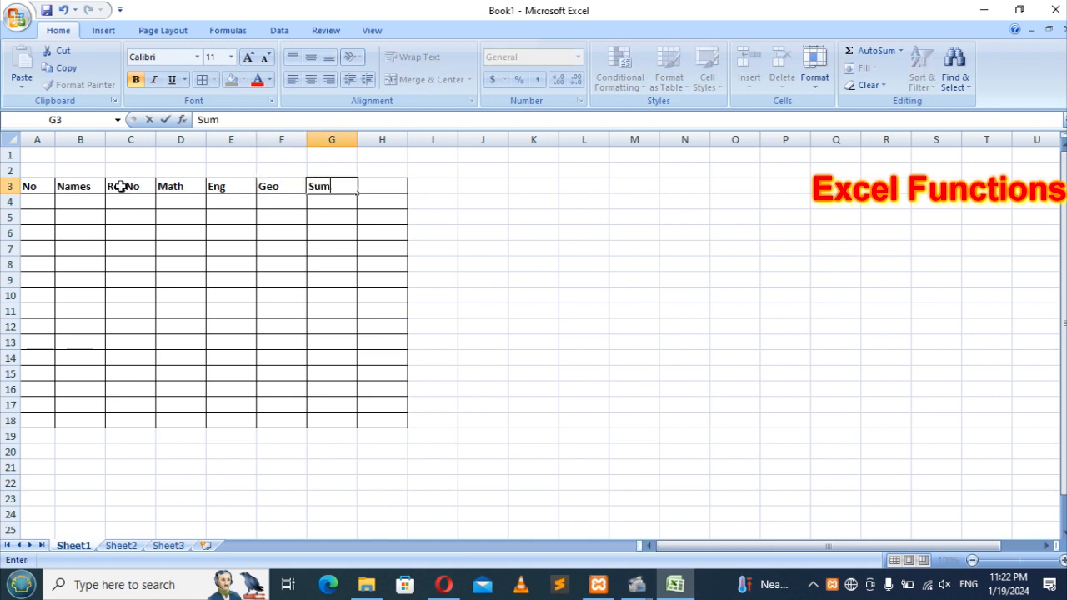
key("Tab")
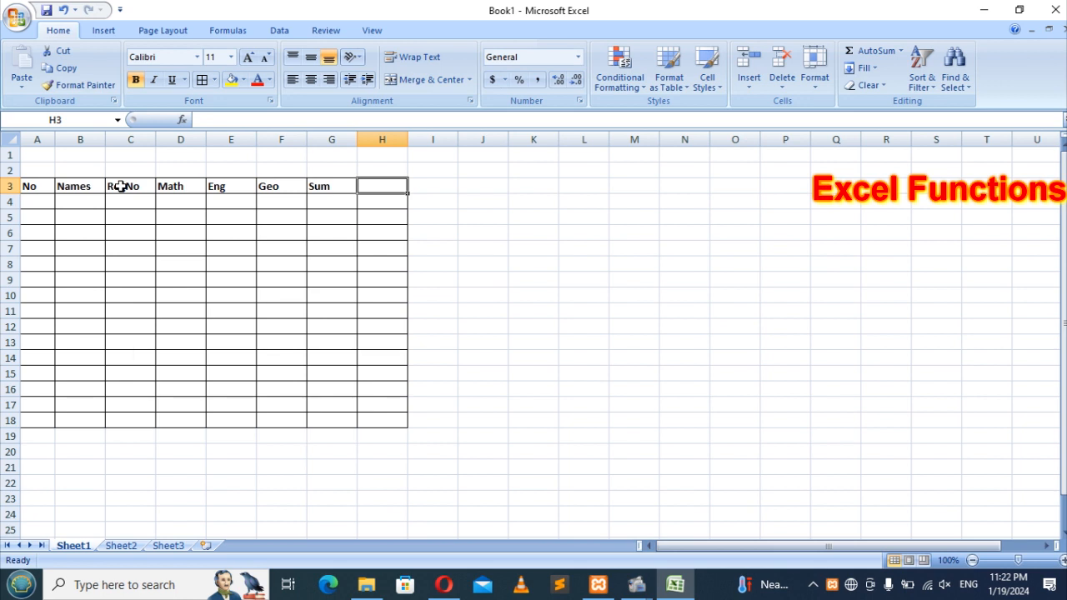
type("%")
key("Tab")
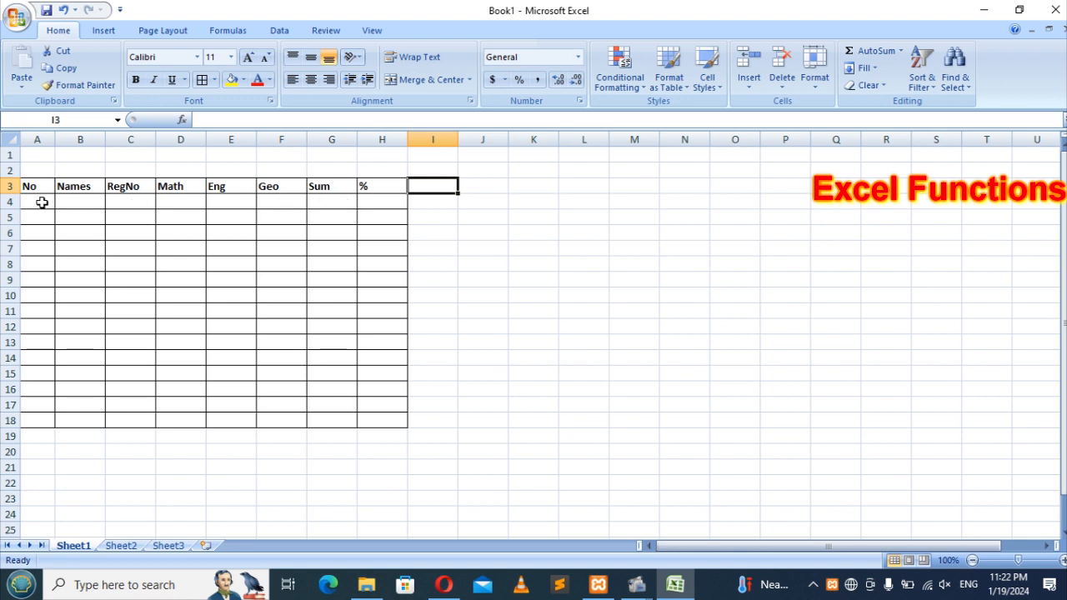
Step: Widen the Names column B and delete rows 7–18, leaving the table at A3:H6
left_click(85, 202)
left_click_drag(106, 140, 192, 136)
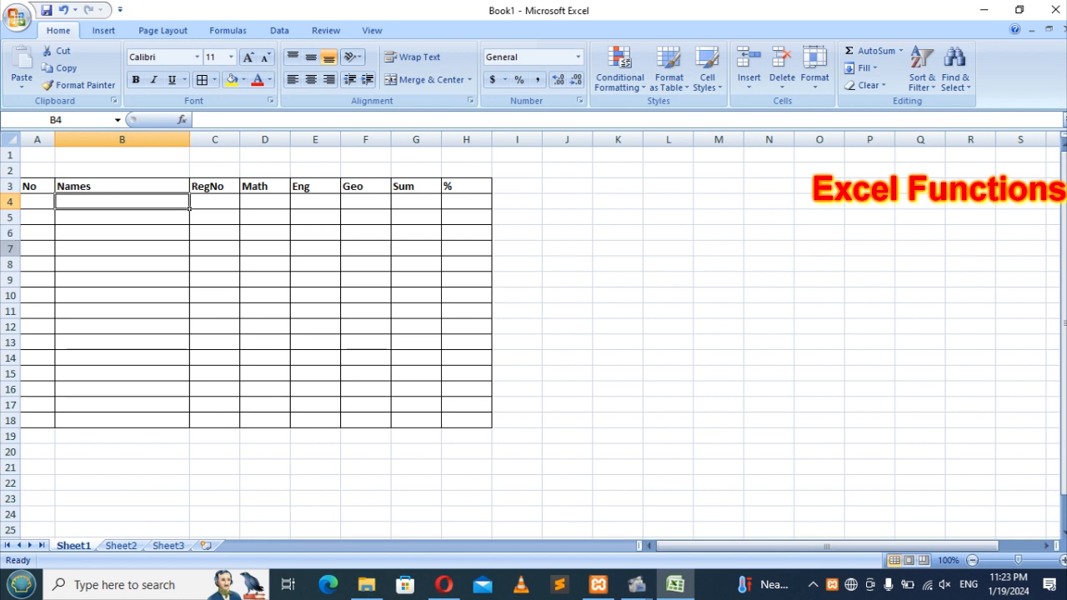
left_click_drag(10, 248, 23, 423)
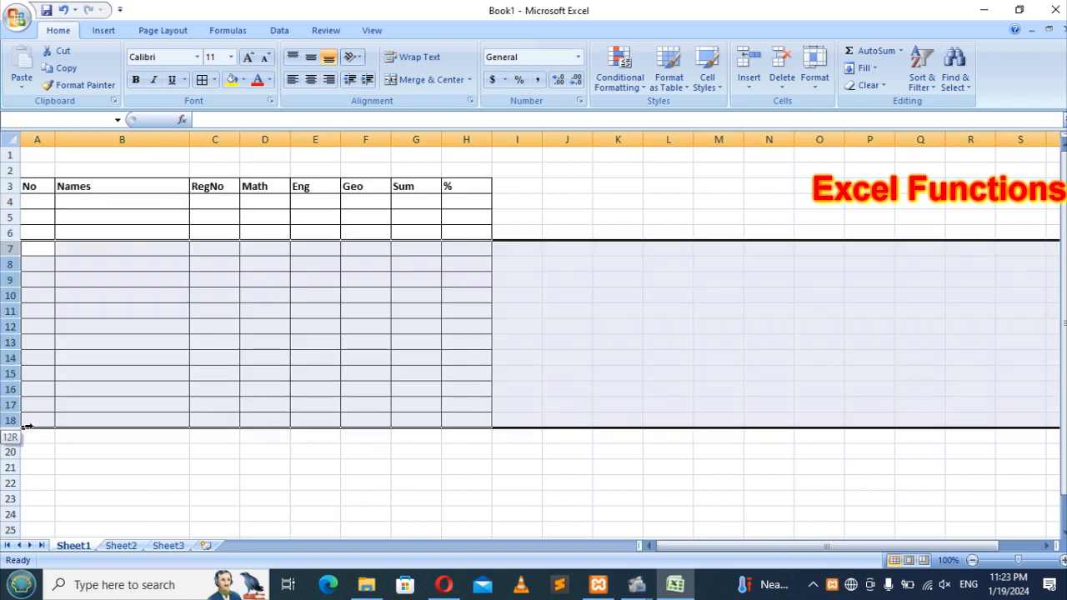
right_click(24, 426)
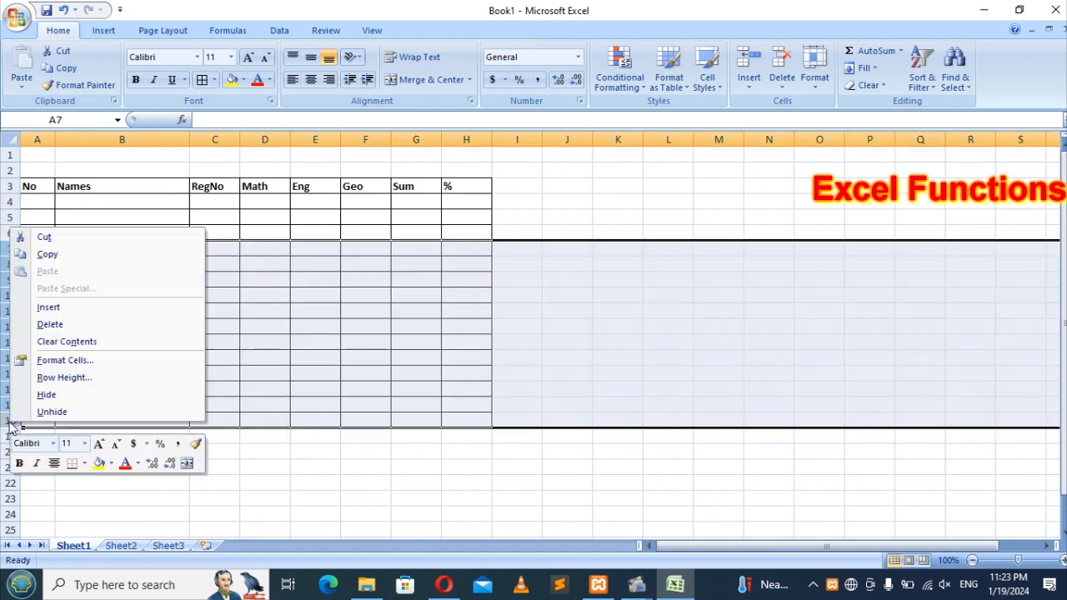
left_click(58, 328)
left_click(74, 269)
left_click(39, 201)
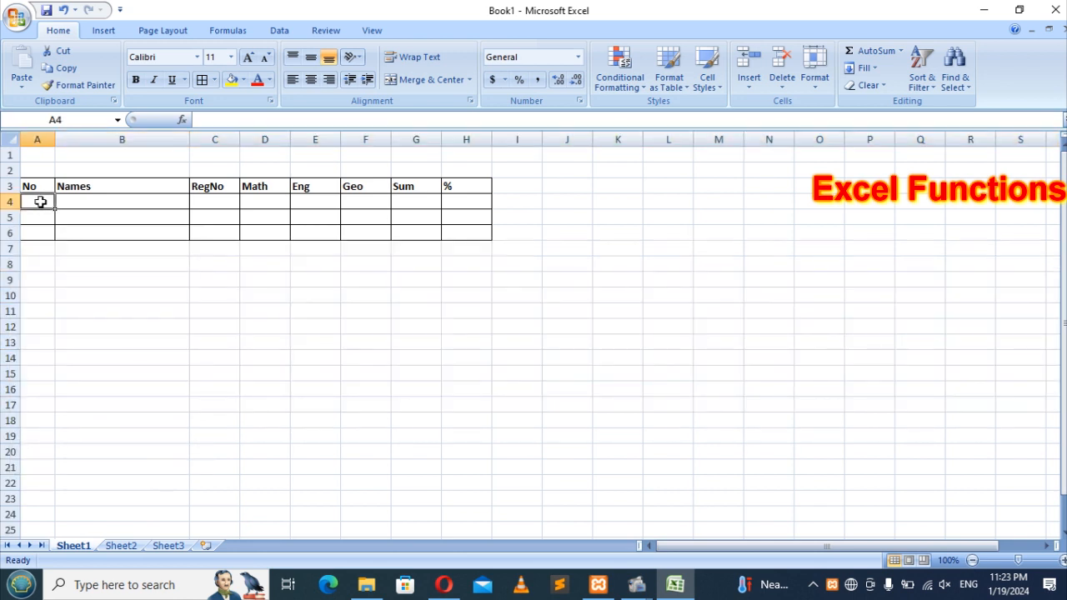
Step: Number the three student rows 1, 2 and 3 in A4:A6
type("1")
key("Return")
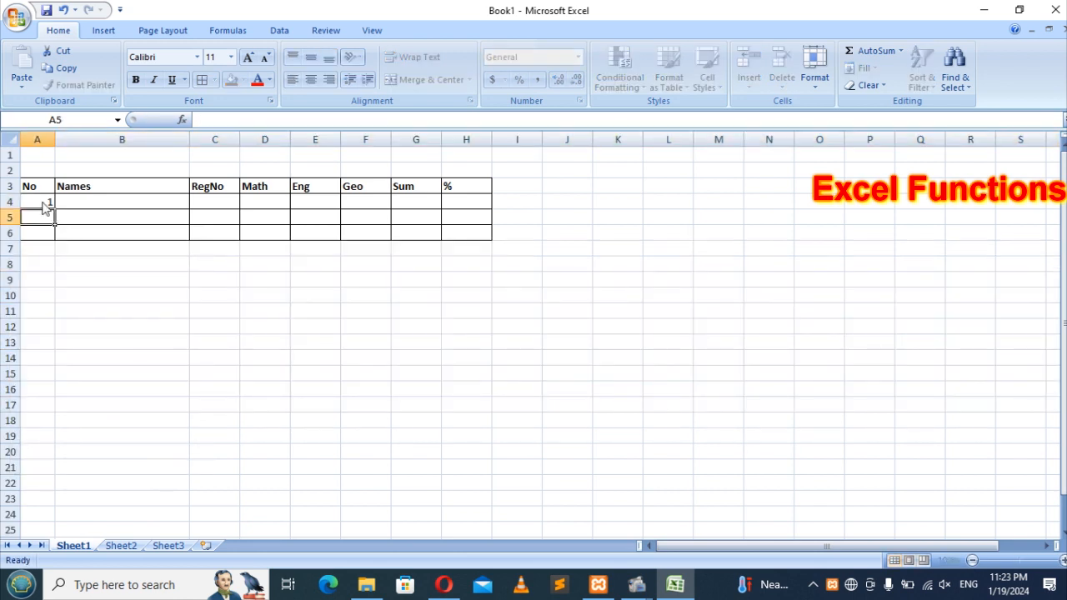
type("2")
key("Return")
type("3")
key("Tab")
Step: Enter the first student's full name in B4 and registration number in C4
key("Up")
key("Up")
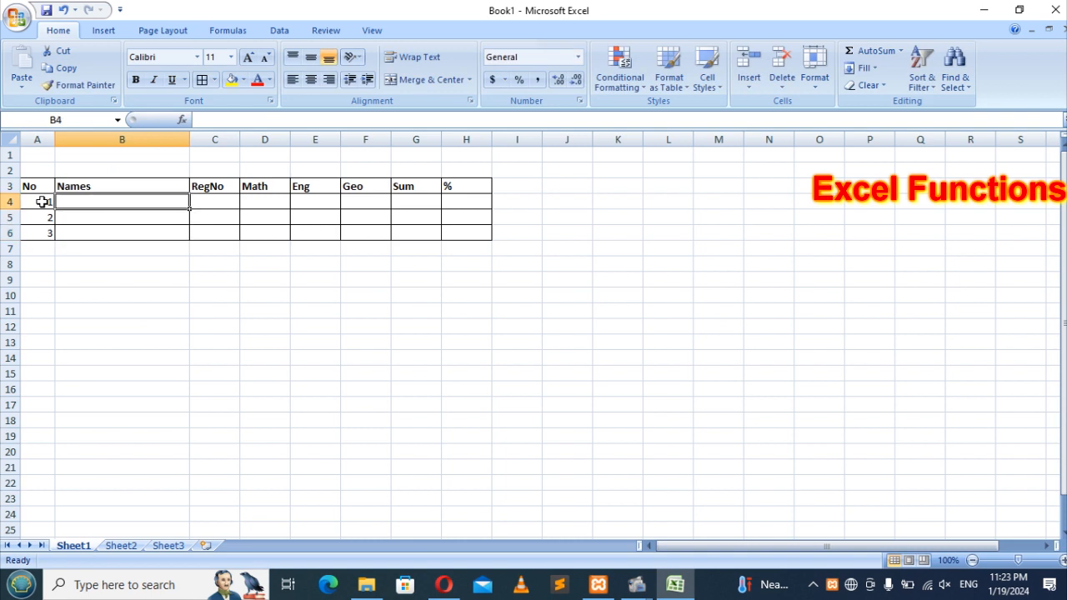
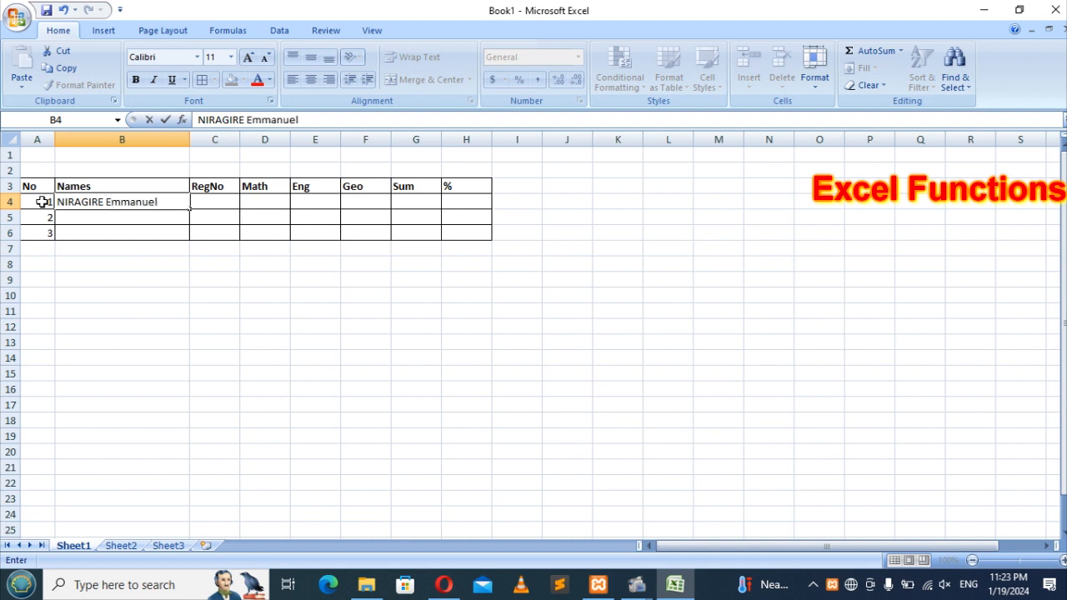
key("Tab")
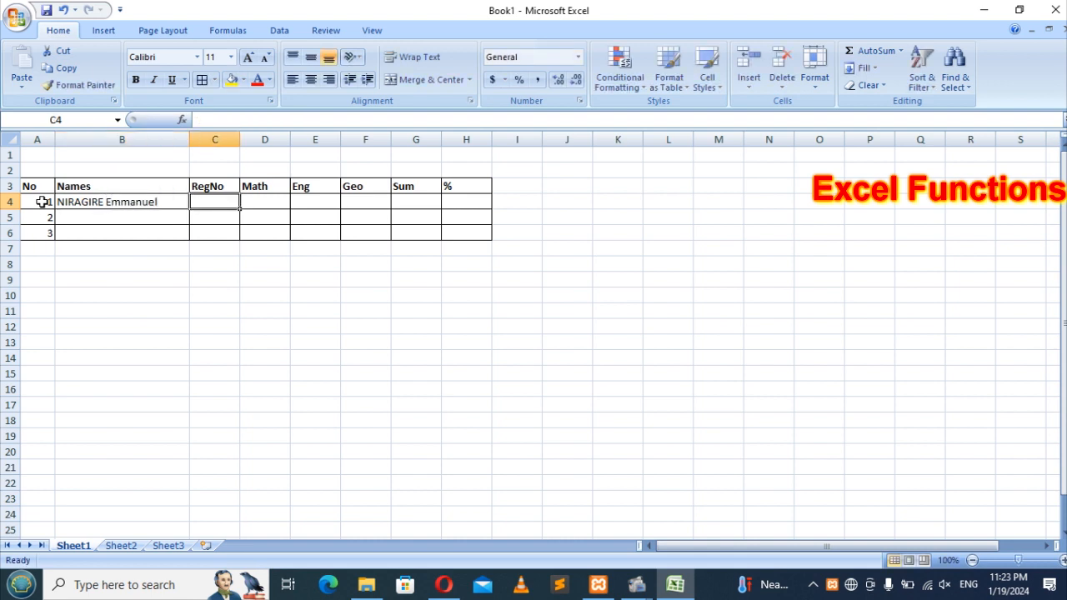
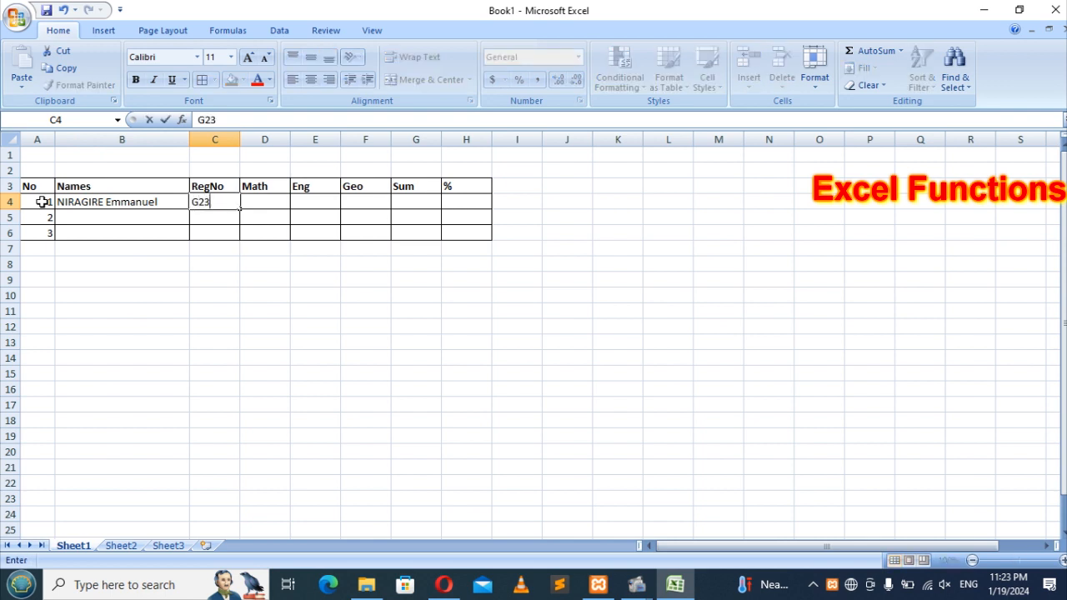
key("Tab")
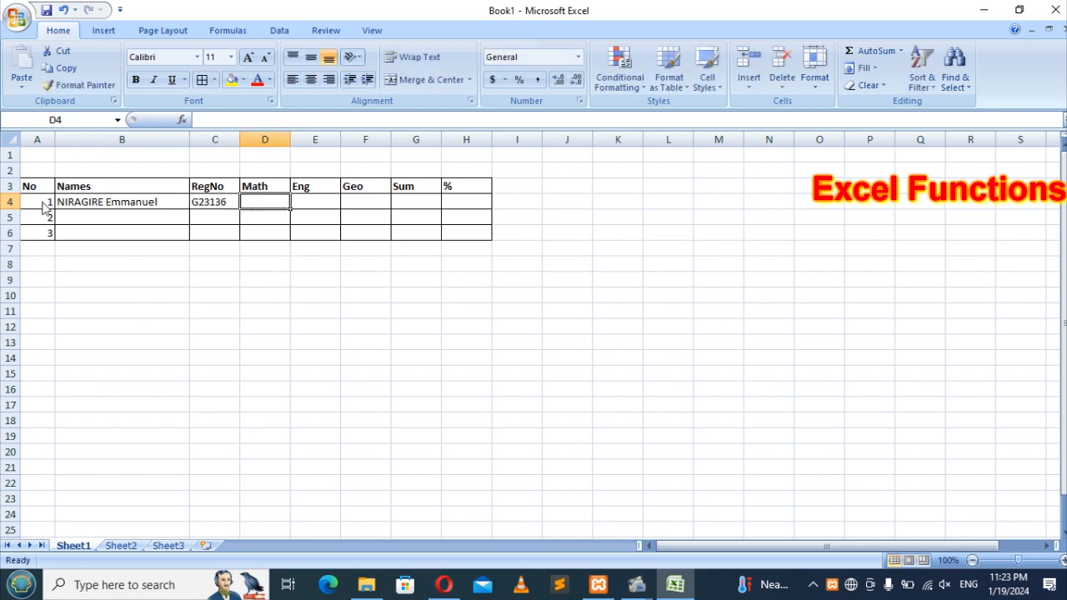
Step: Append maximum marks to the Math and Eng headings, making them Math/40 and Eng/30
left_click(267, 182)
left_click(246, 117)
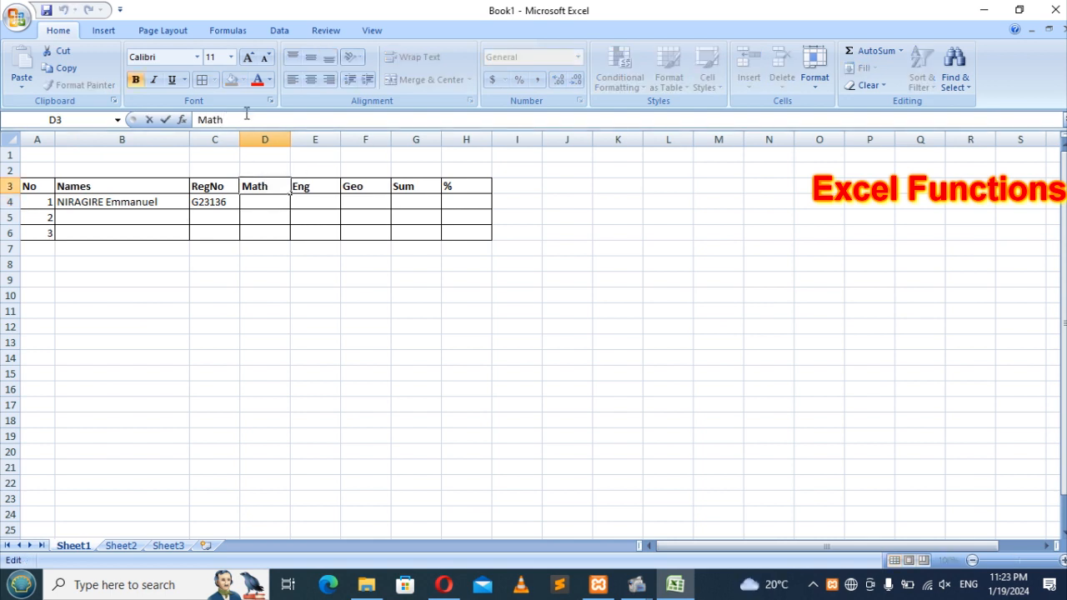
type(".")
key("BackSpace")
type("/40")
key("Return")
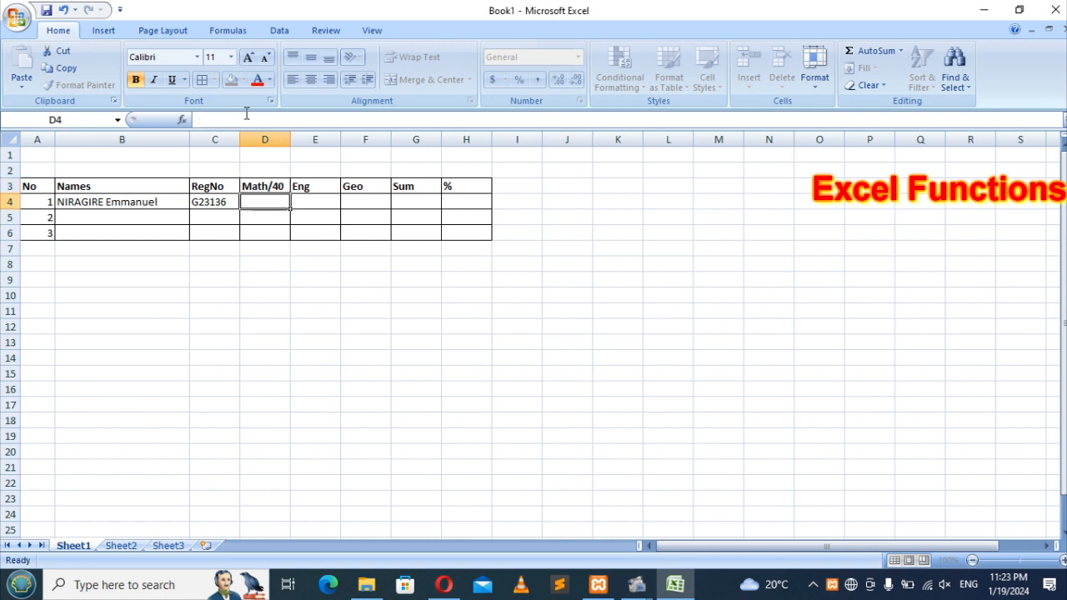
left_click(313, 183)
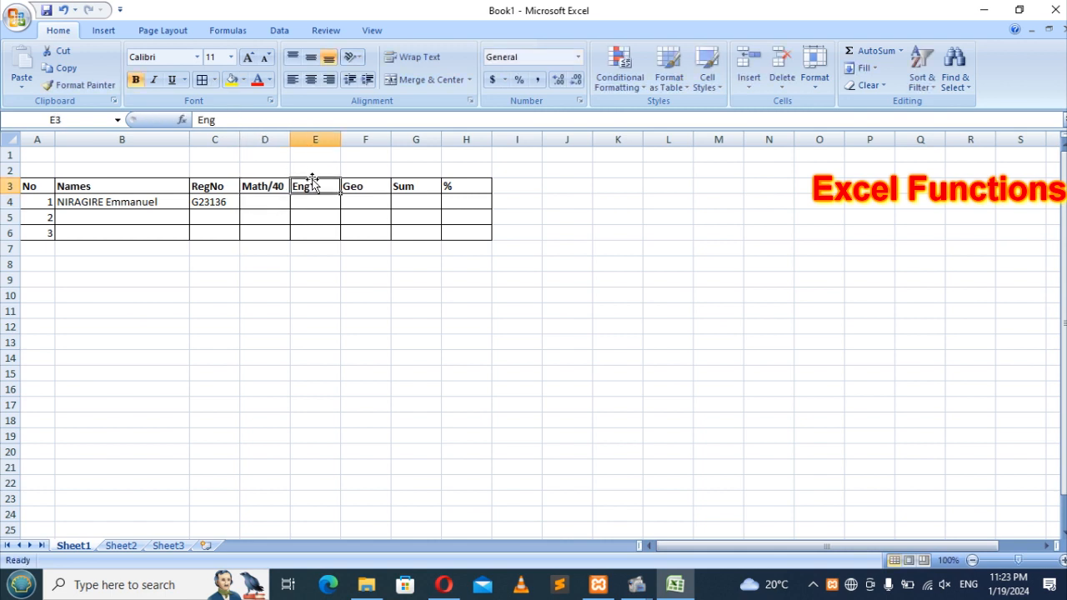
left_click(243, 120)
type("/30")
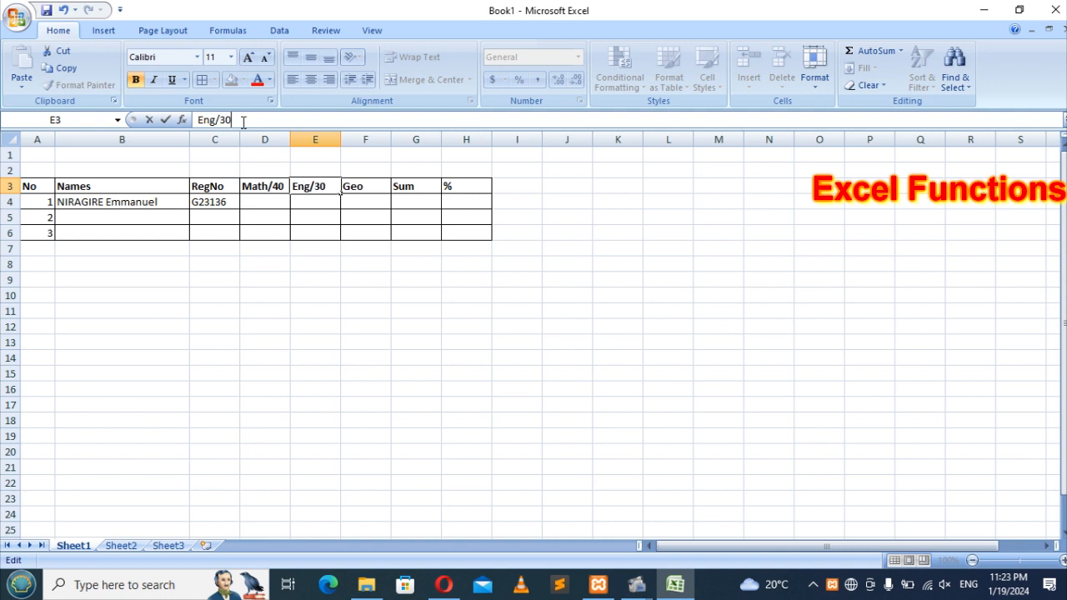
key("Return")
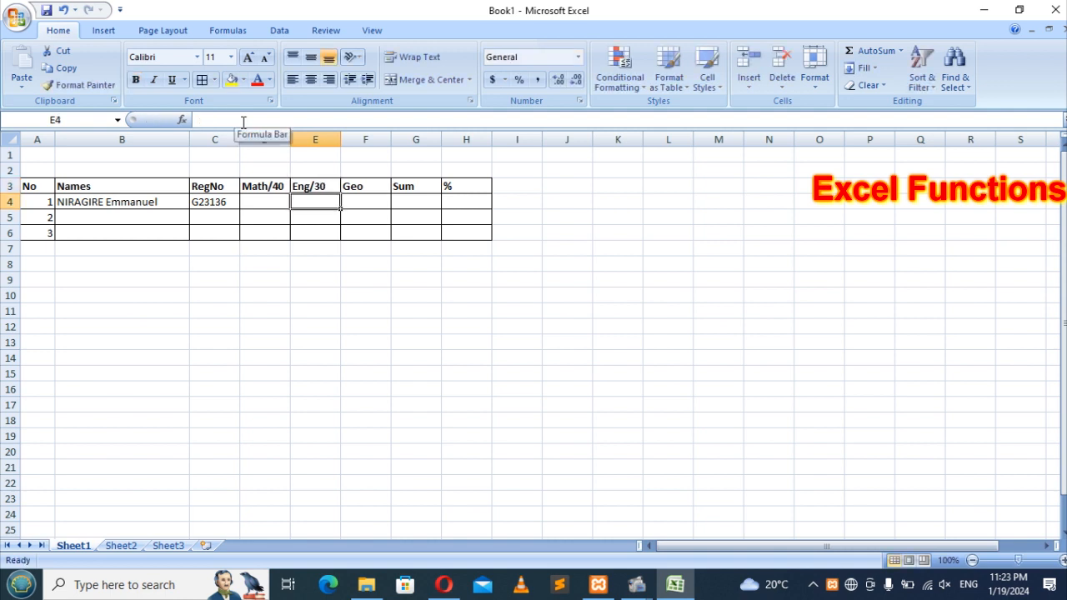
Step: Change the remaining headings to Geo/30 and Sum/100, undoing an accidental overwrite of G3
left_click(368, 185)
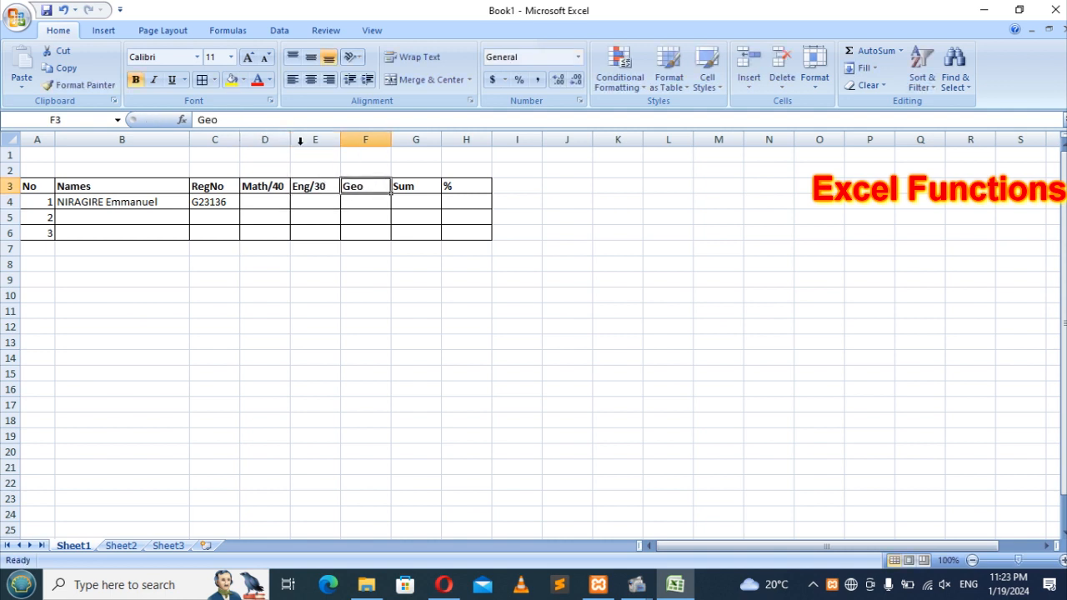
left_click(255, 121)
type("/30")
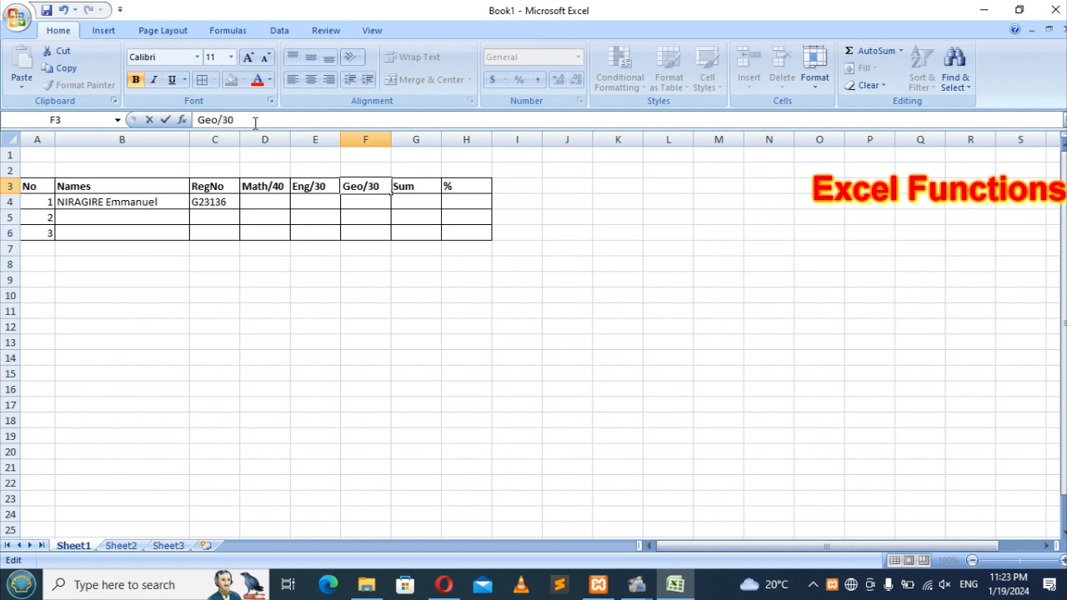
key("Return")
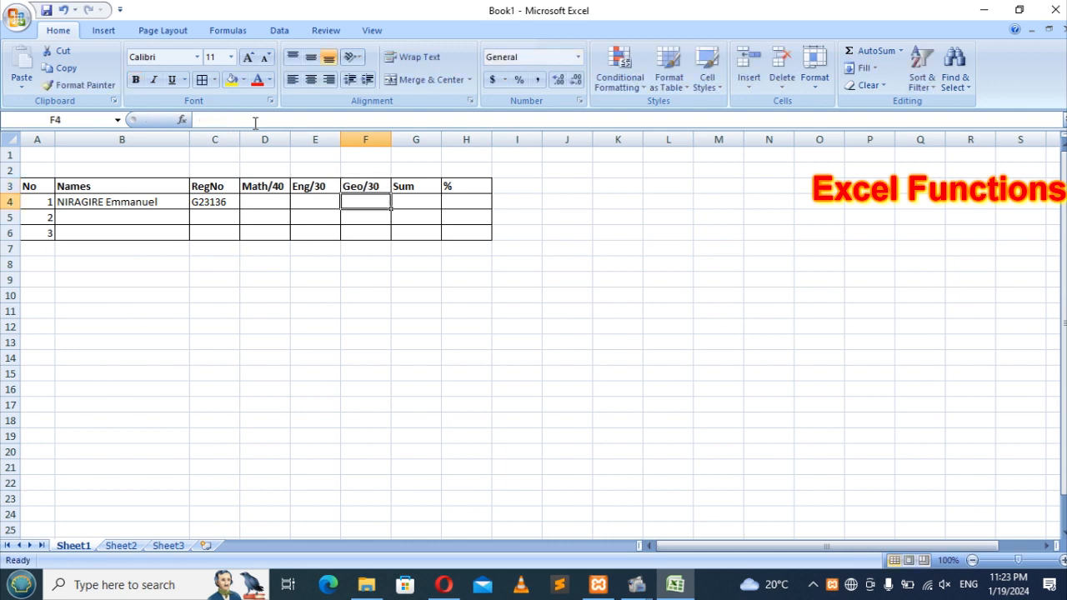
left_click(422, 188)
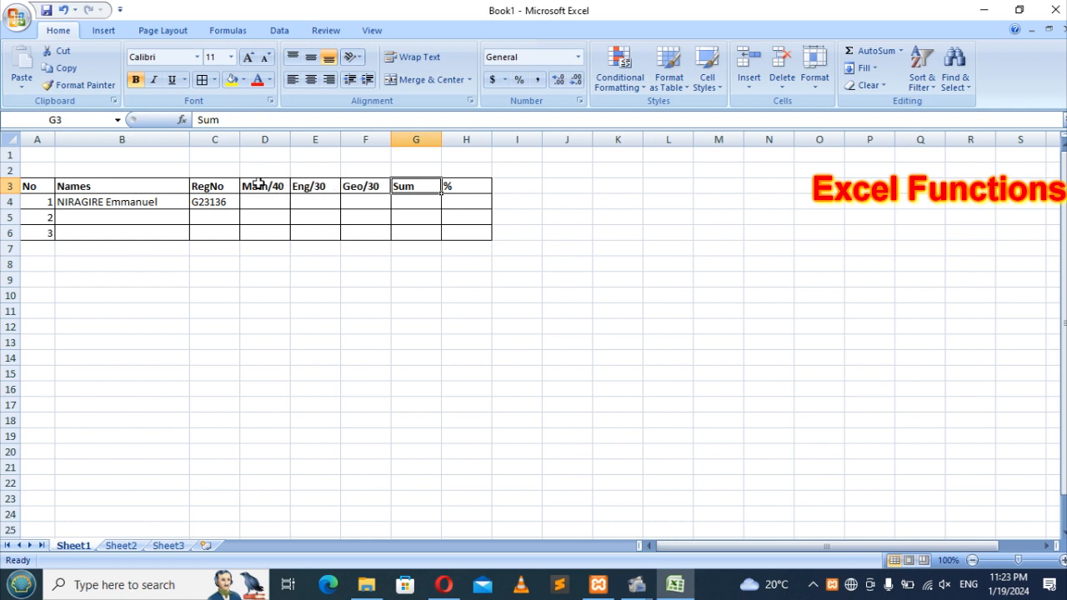
type("1")
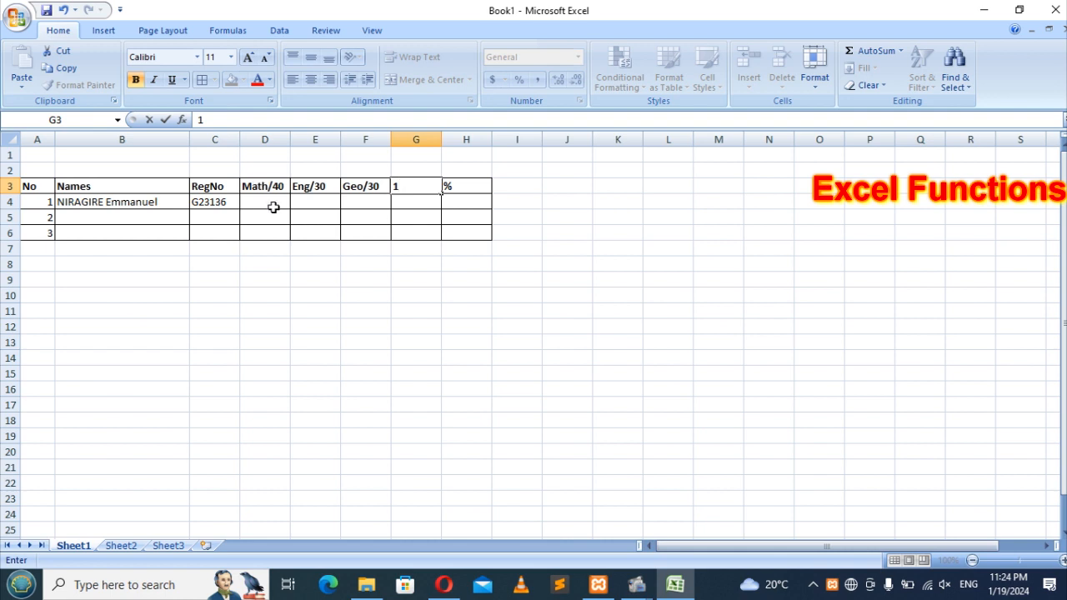
left_click(403, 262)
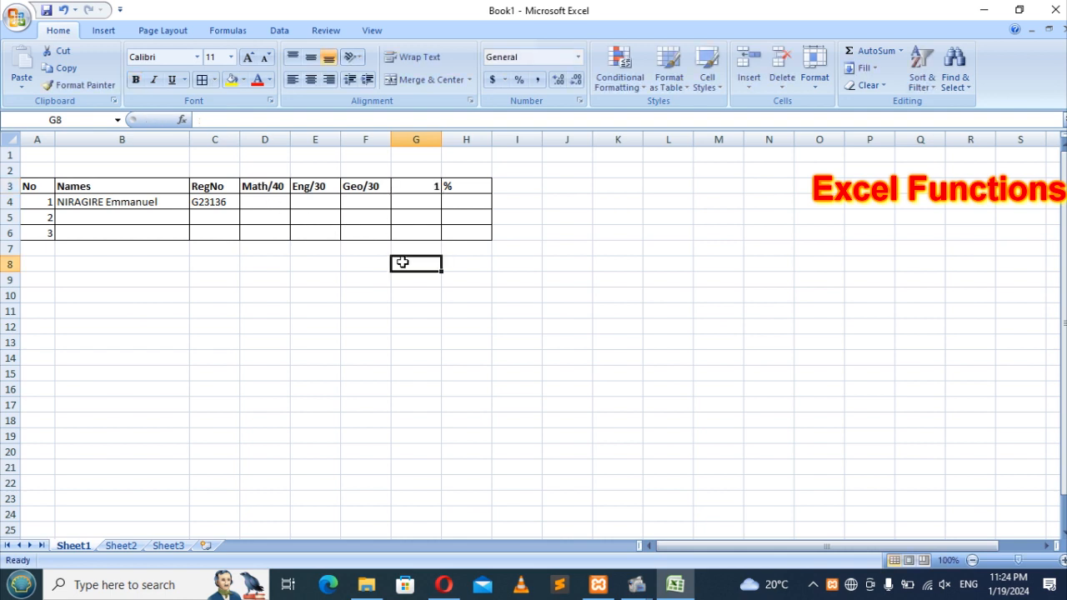
key("ctrl+z")
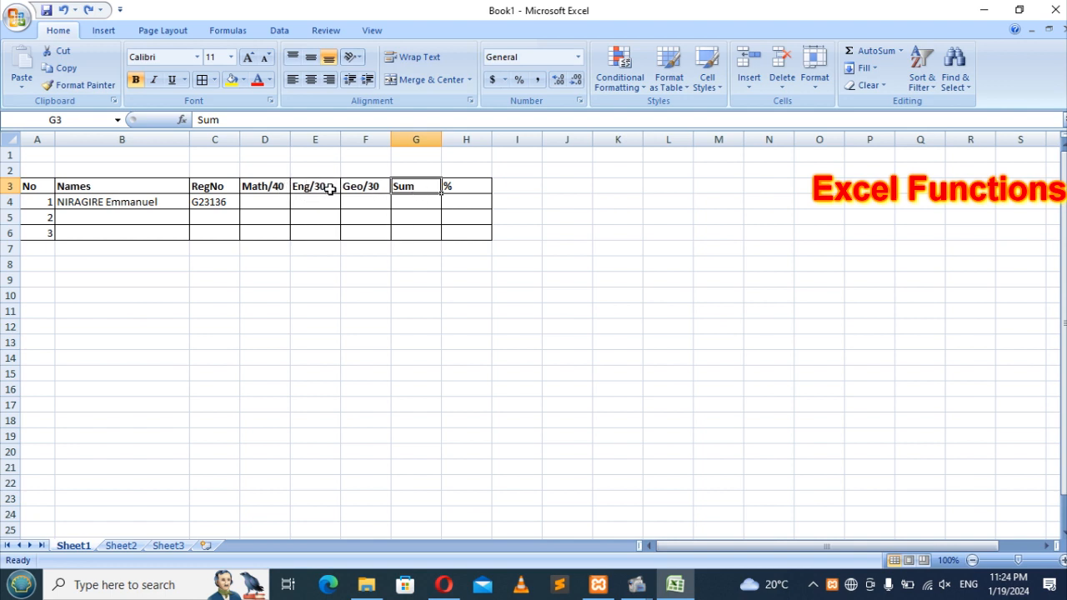
left_click(266, 119)
type("/100")
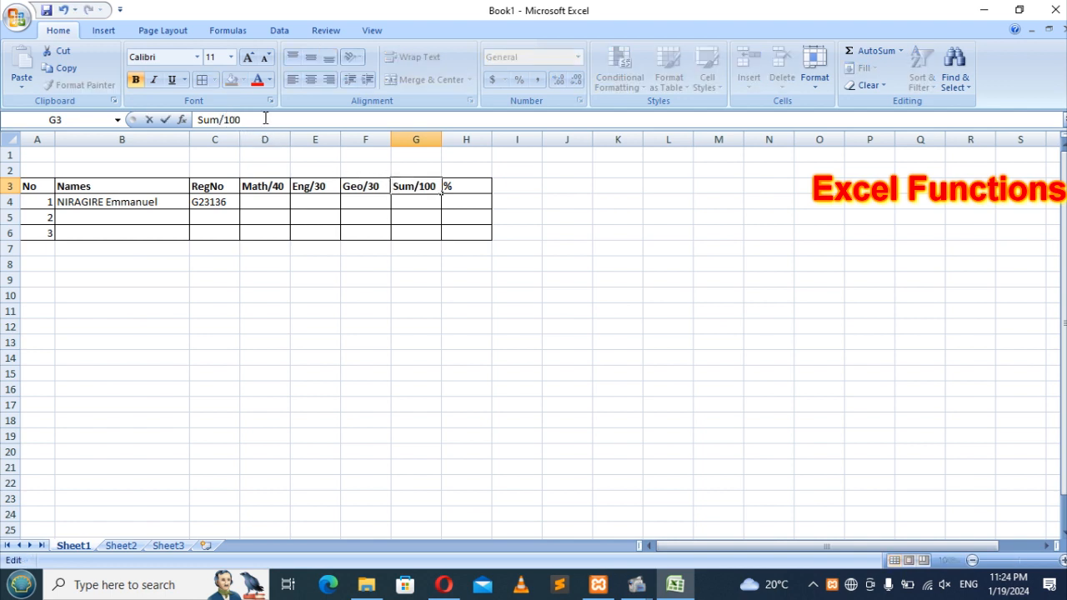
key("Return")
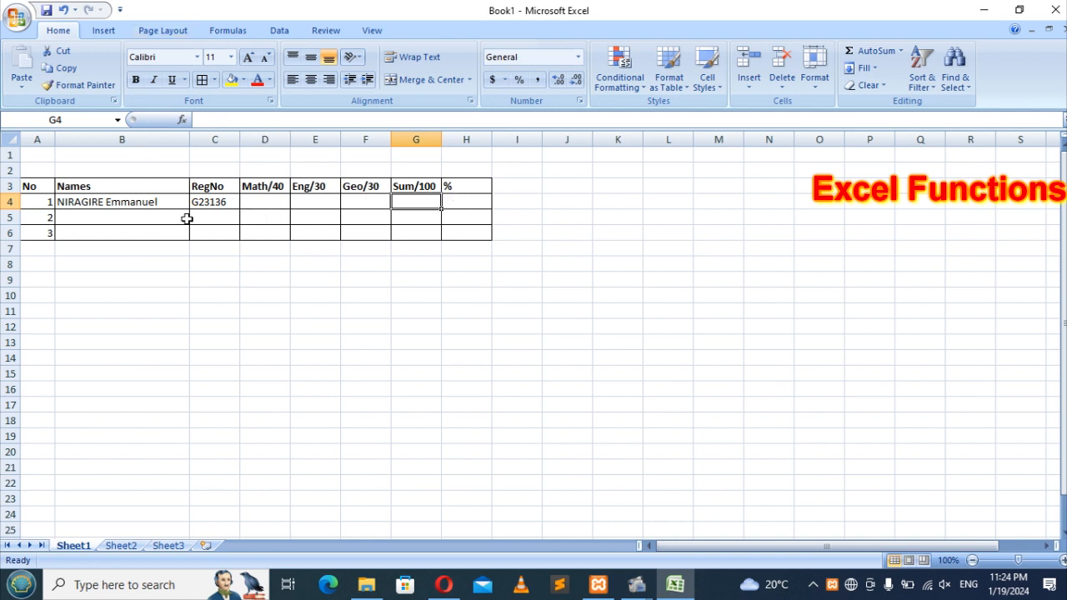
Step: Enter the second and third students' full names in B5 and B6
left_click(90, 218)
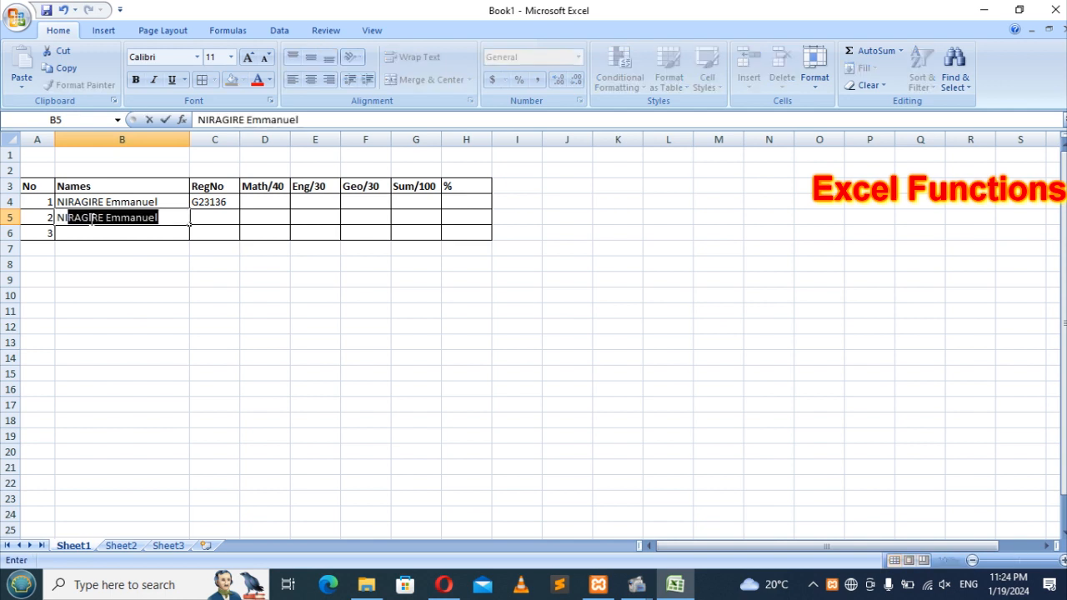
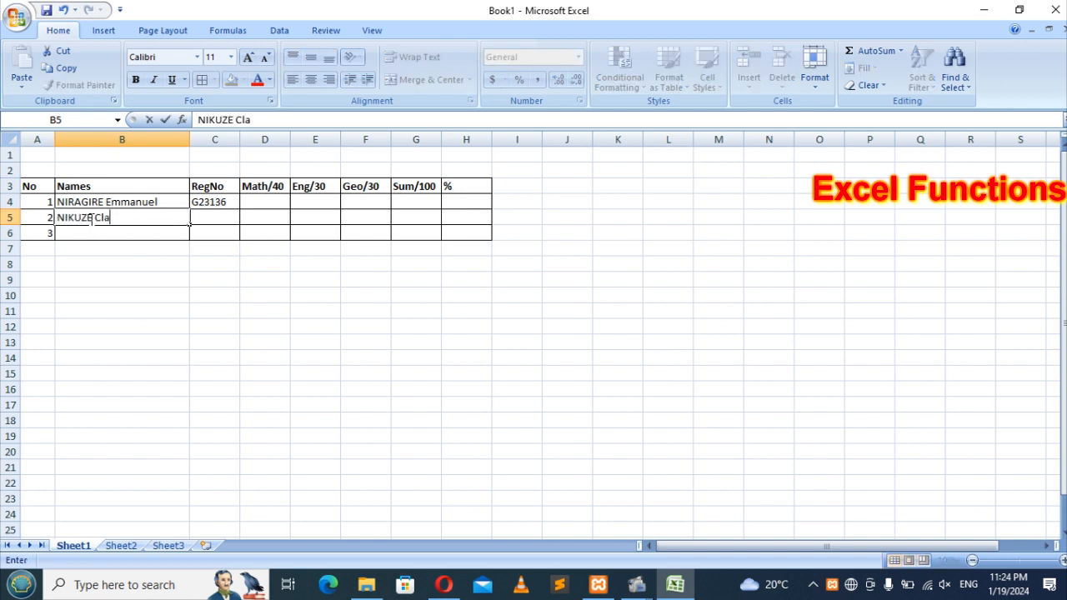
key("Return")
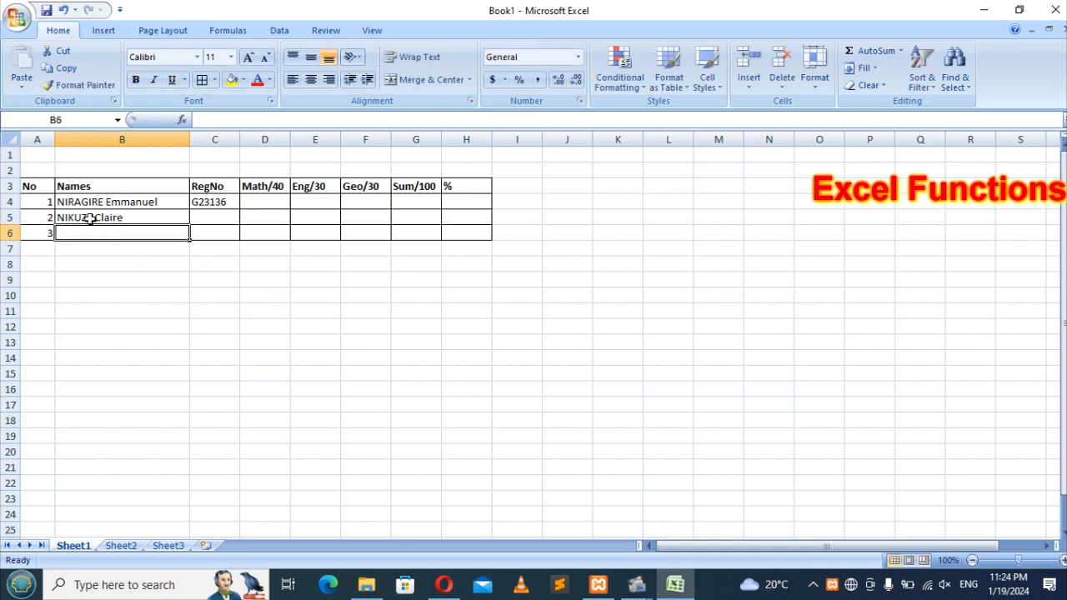
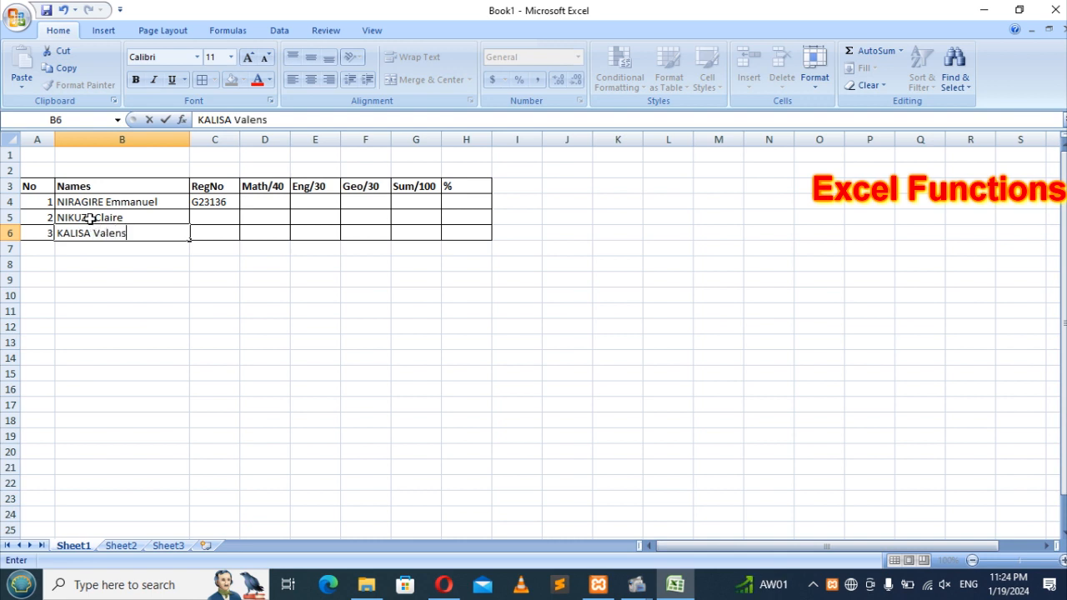
key("Tab")
Step: Enter the second and third students' registration numbers in C5 and C6
key("Up")
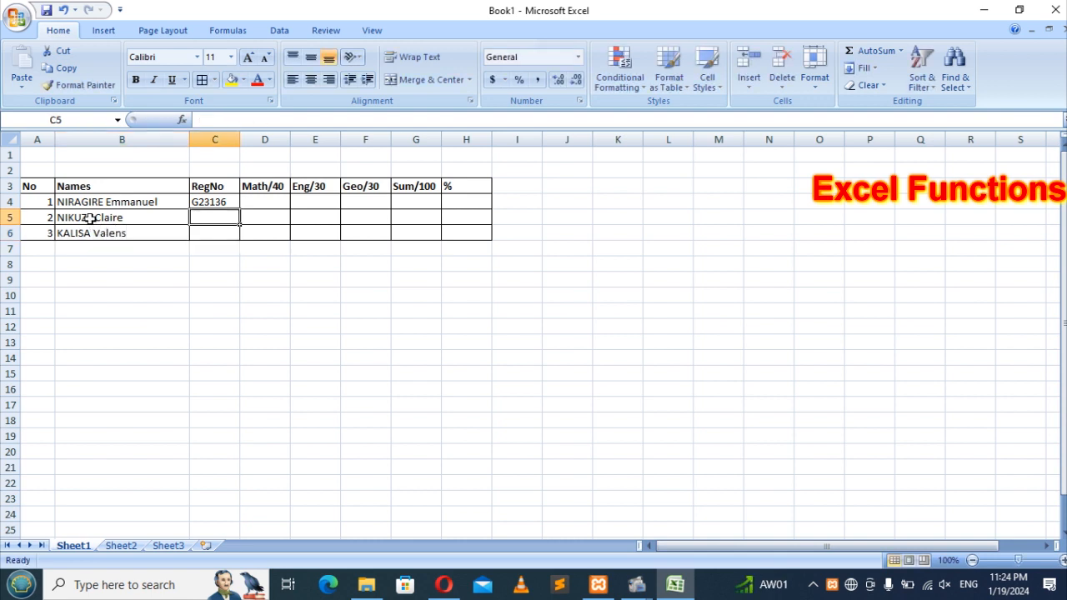
type("pd")
key("BackSpace")
key("BackSpace")
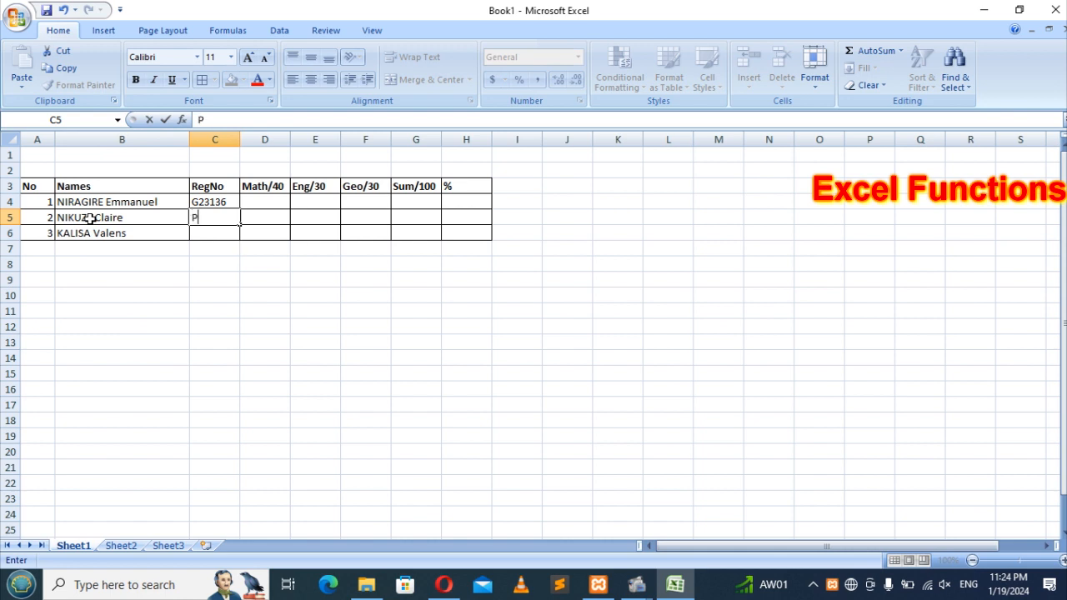
key("Return")
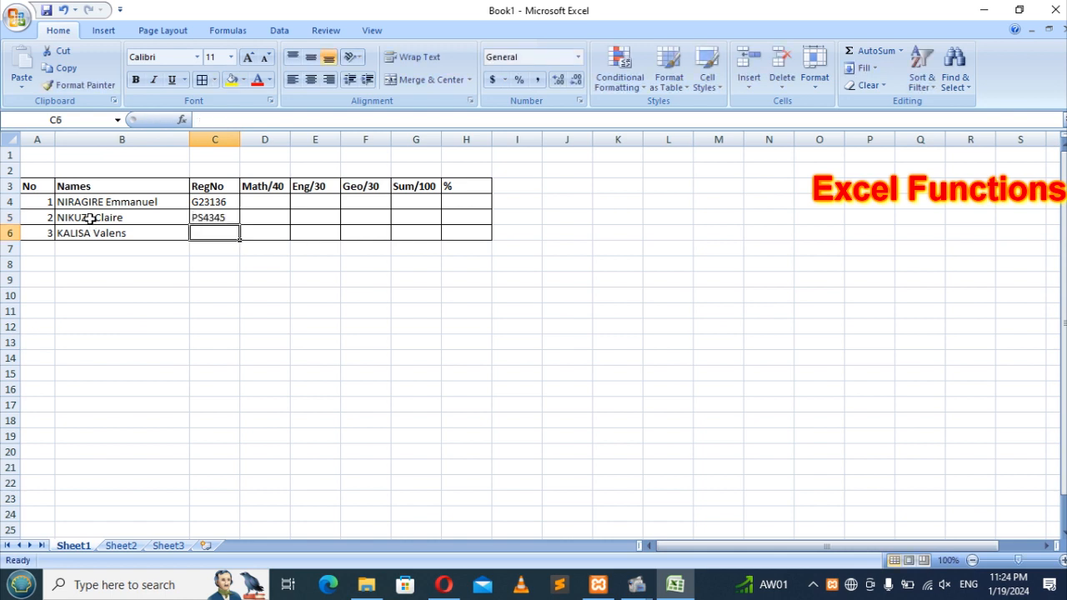
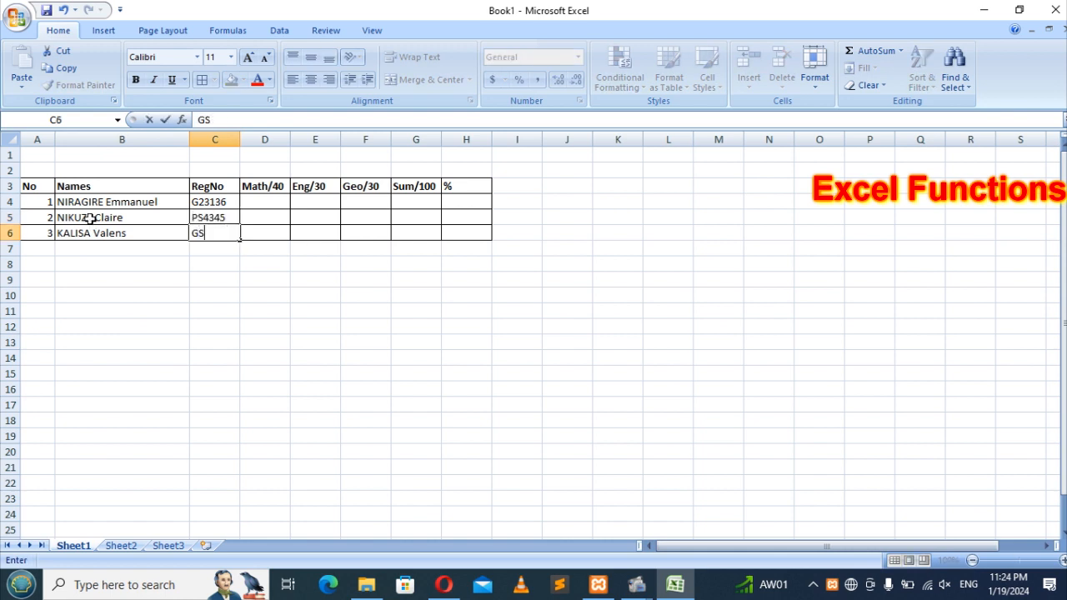
key("Tab")
key("Up")
key("Up")
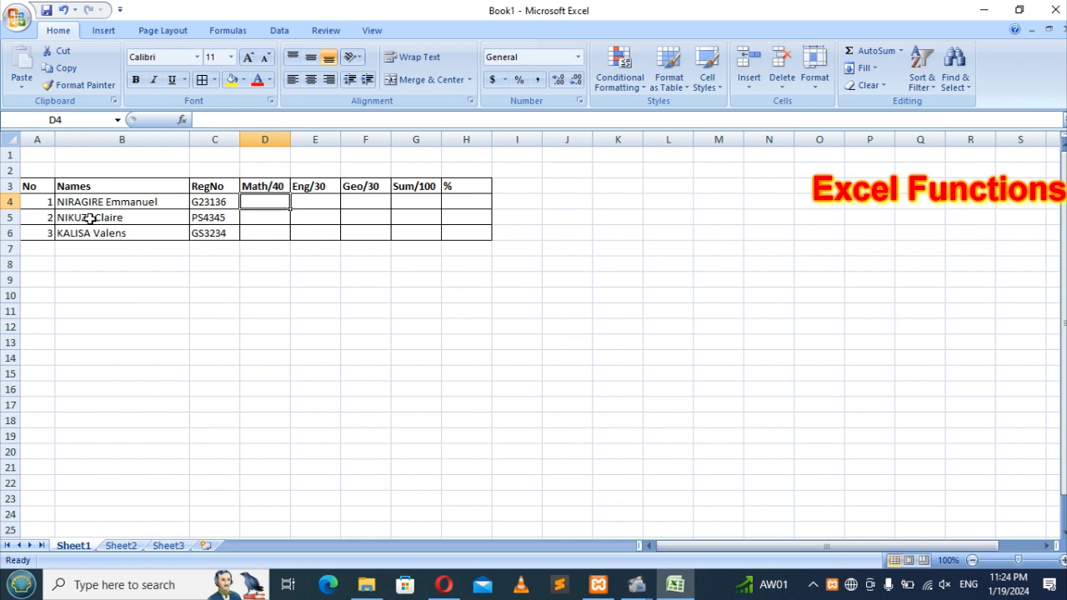
Step: Enter the Math/40 marks 35, 27.5 and 32 in D4:D6
type("3")
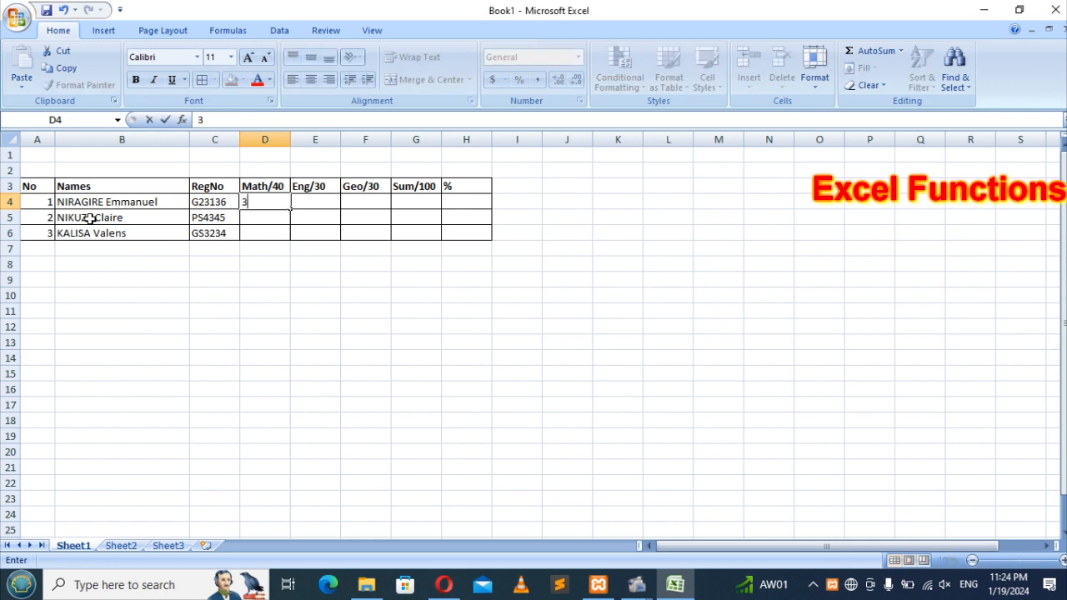
type("5")
key("Return")
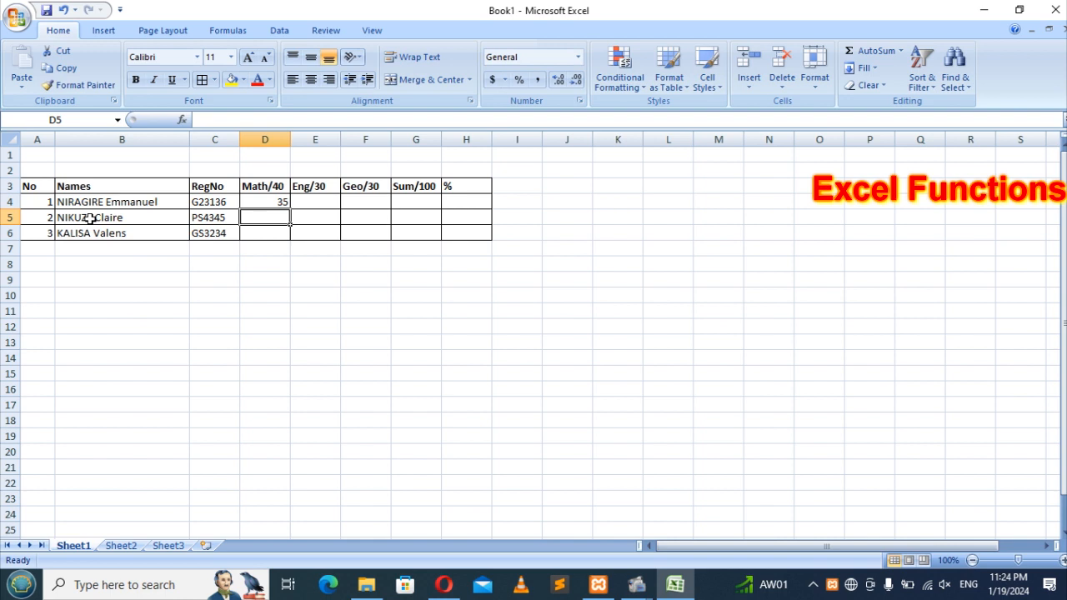
type("27.")
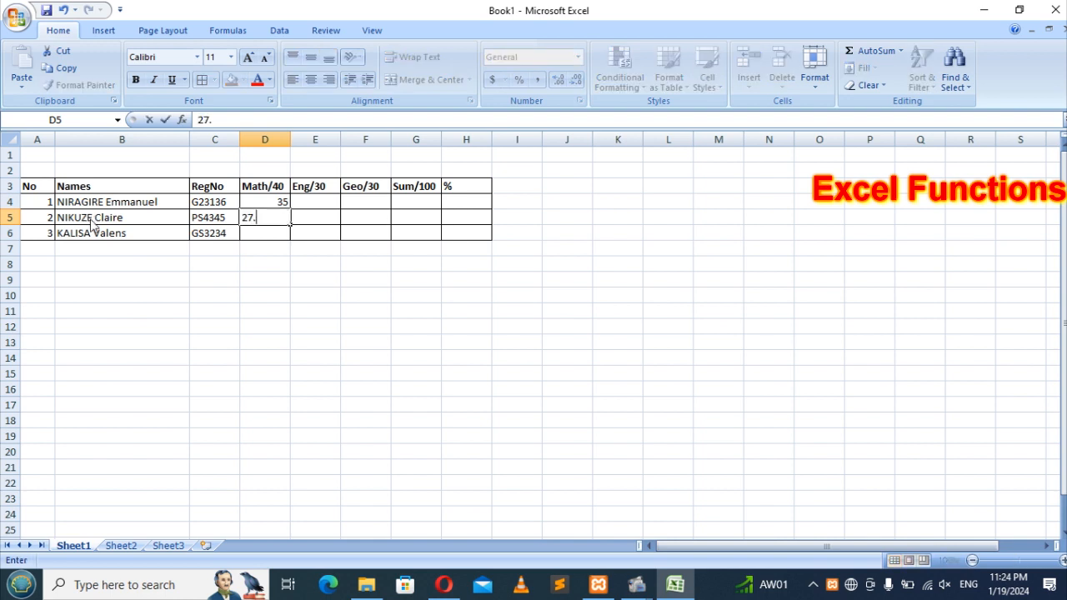
type("5")
key("Return")
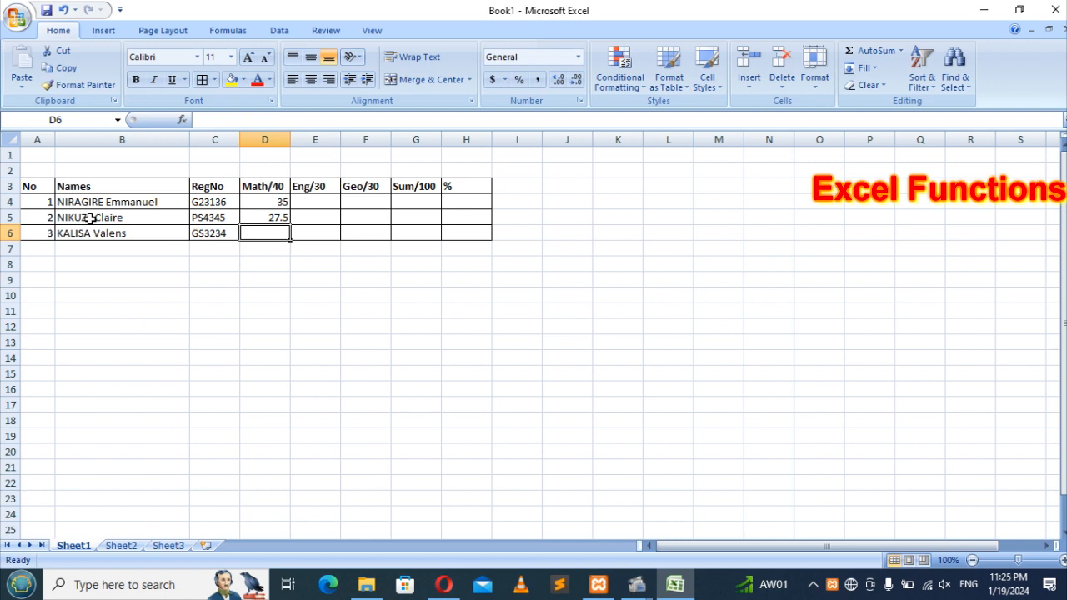
type("3")
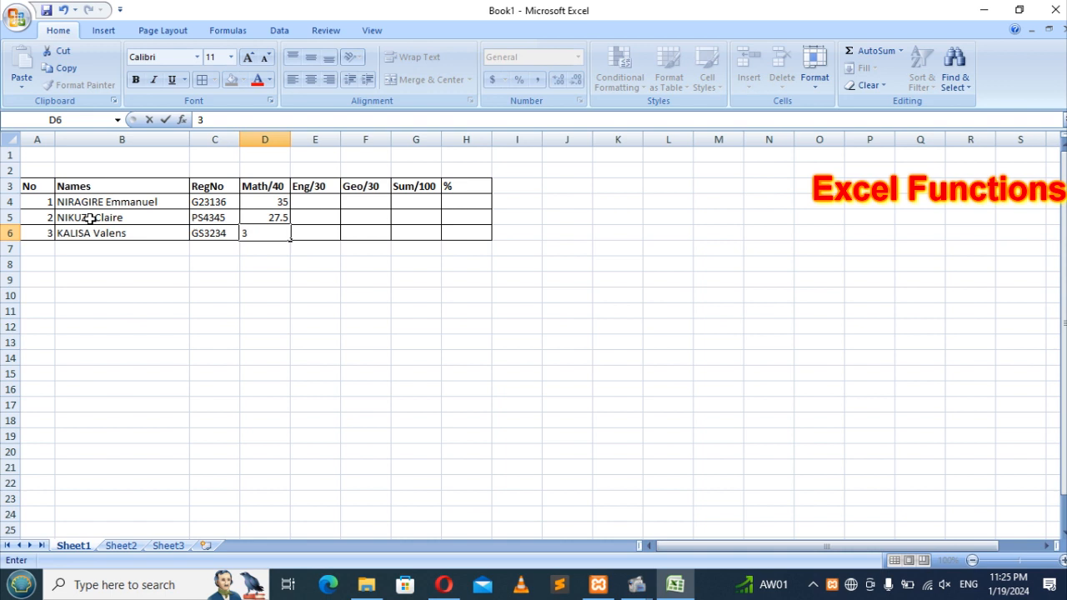
type("2")
key("Tab")
Step: Enter the Eng/30 marks 22, 17 and 24 in E4:E6
key("Up")
key("Up")
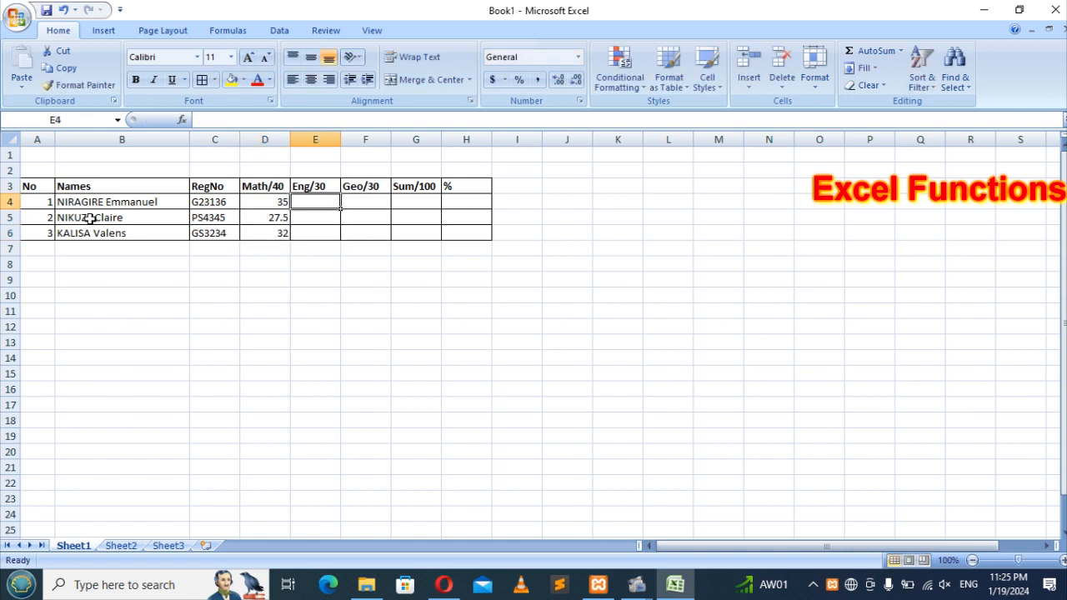
type("22")
key("Return")
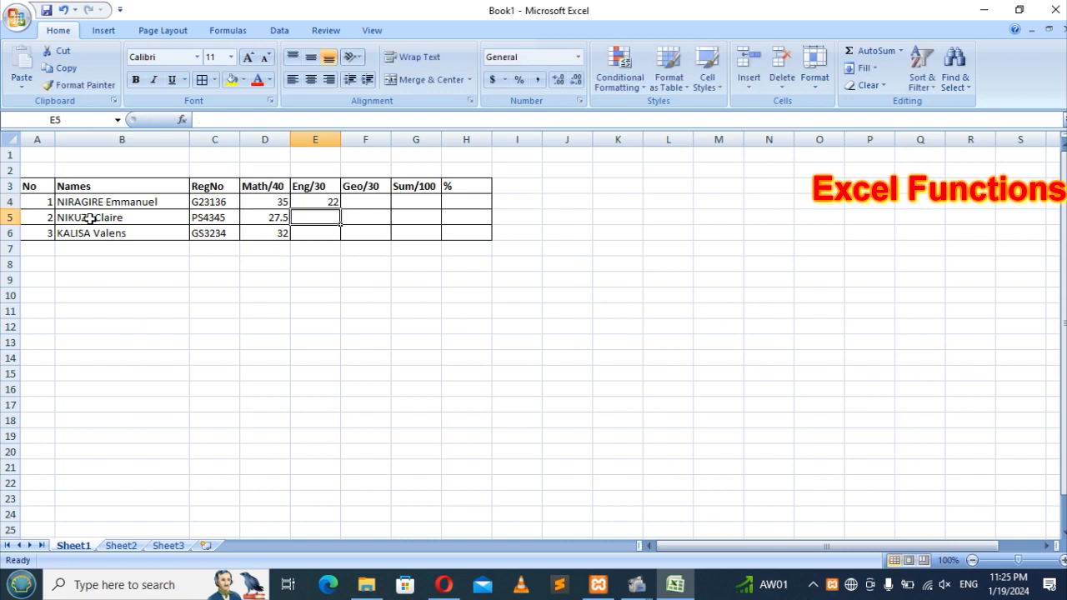
type("17")
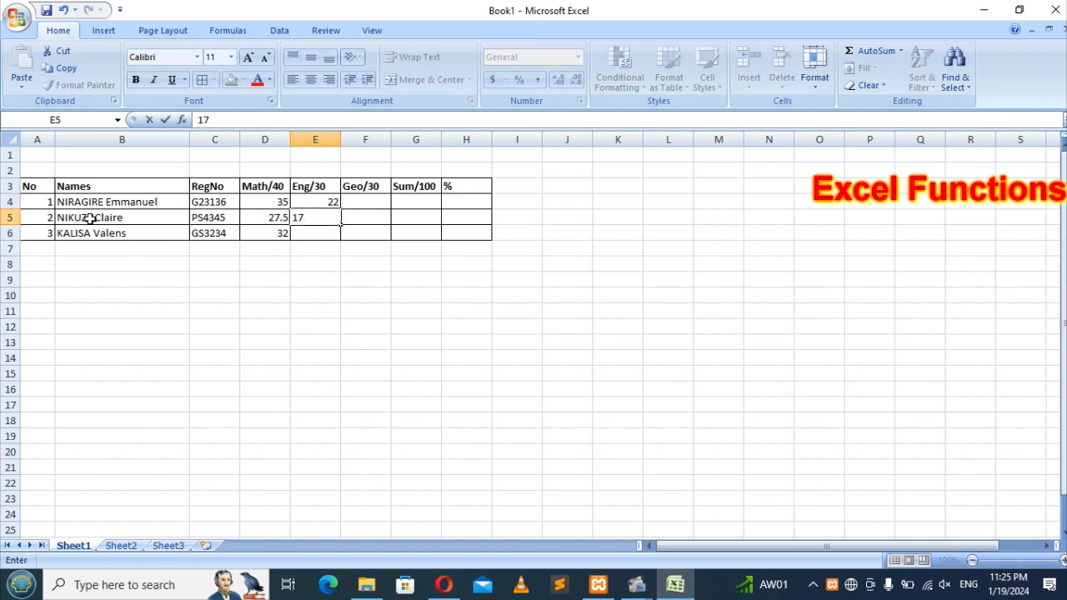
key("Return")
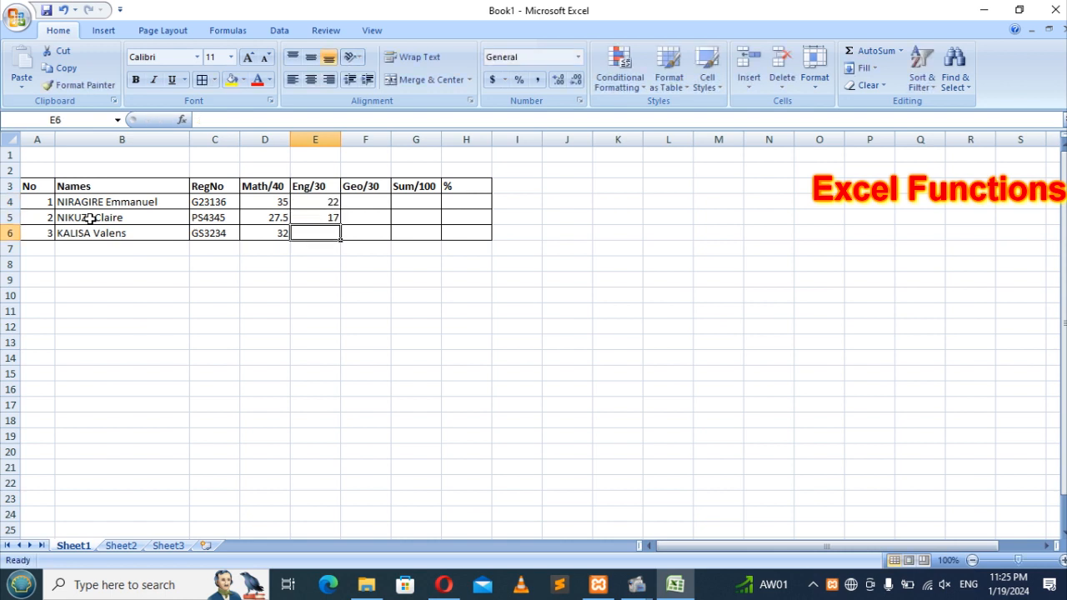
type("24")
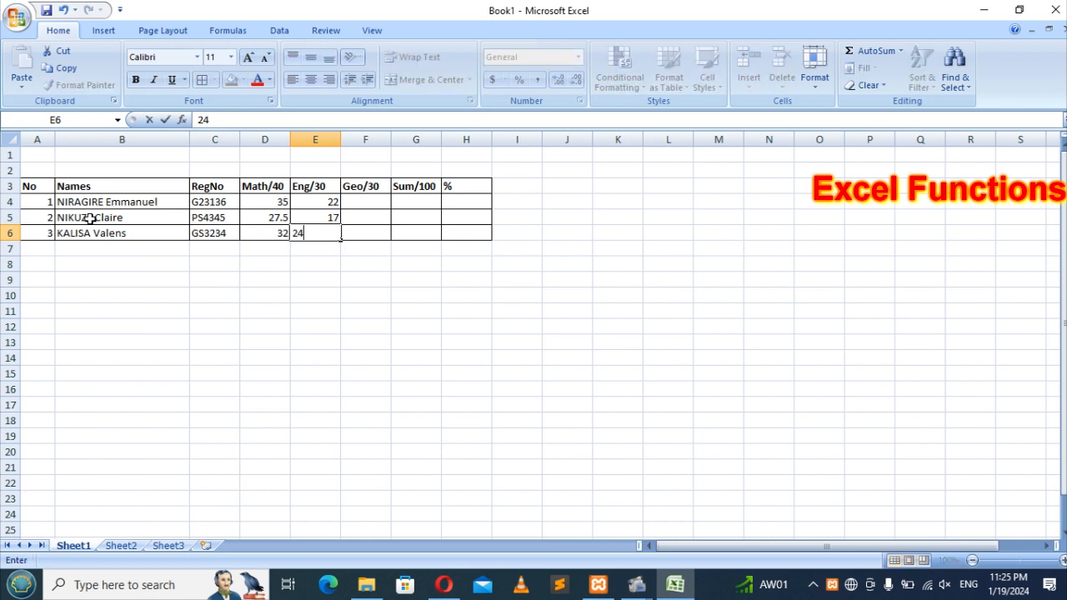
key("Tab")
Step: Enter the Geo/30 marks 24, 9 and 2.5 in F4:F6
key("Up")
key("Up")
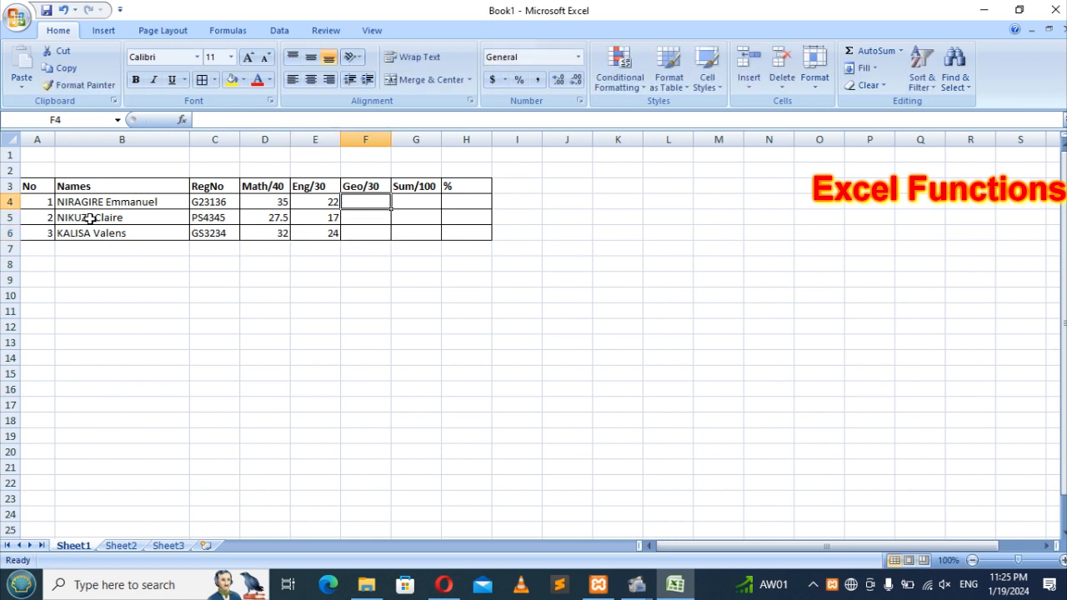
type("24")
key("Return")
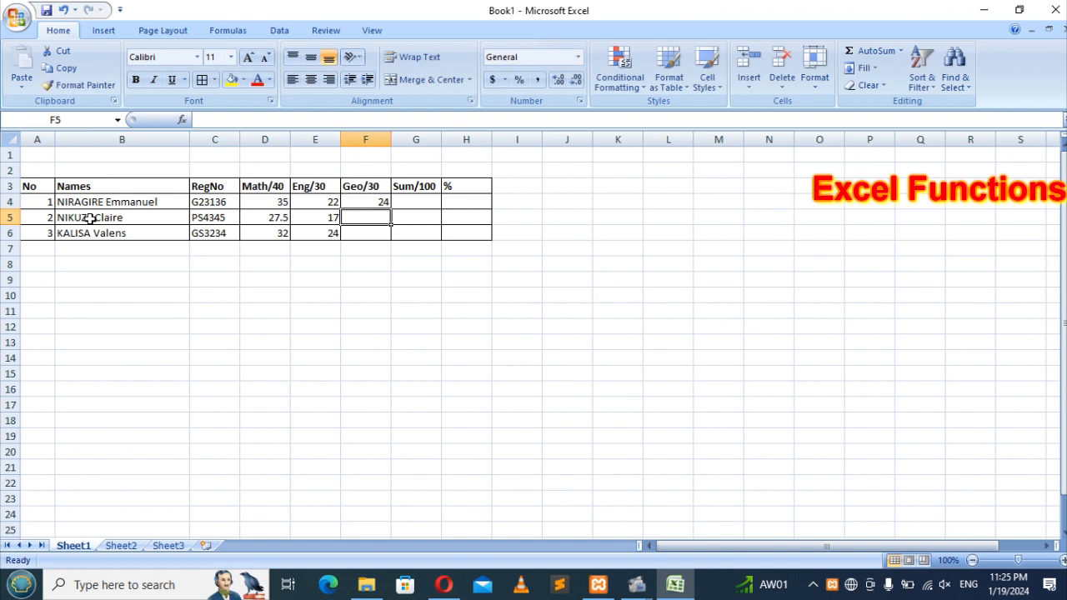
type("9")
key("Return")
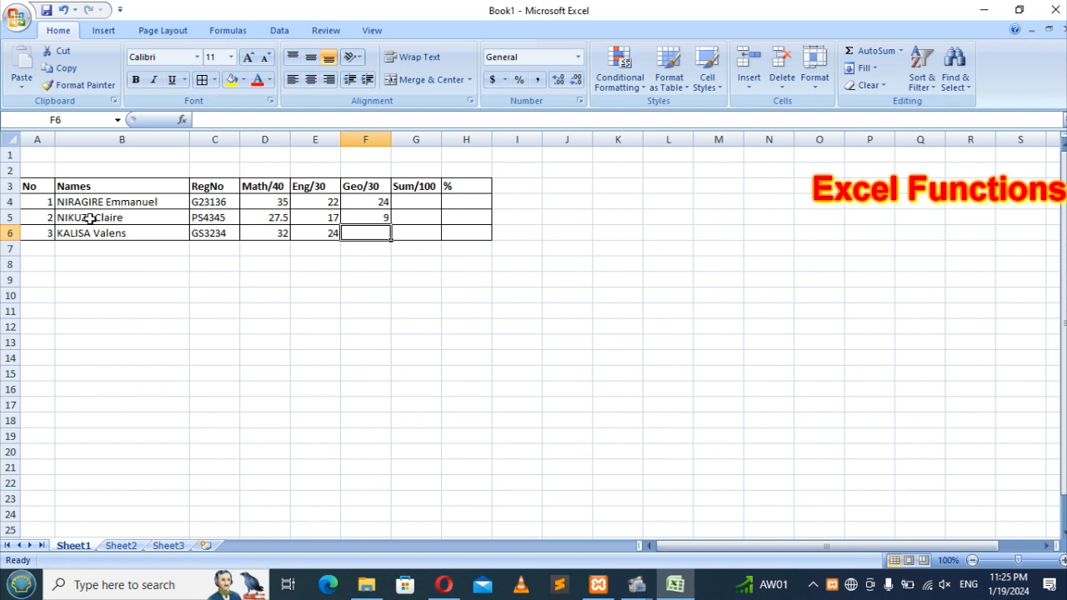
type("2.5")
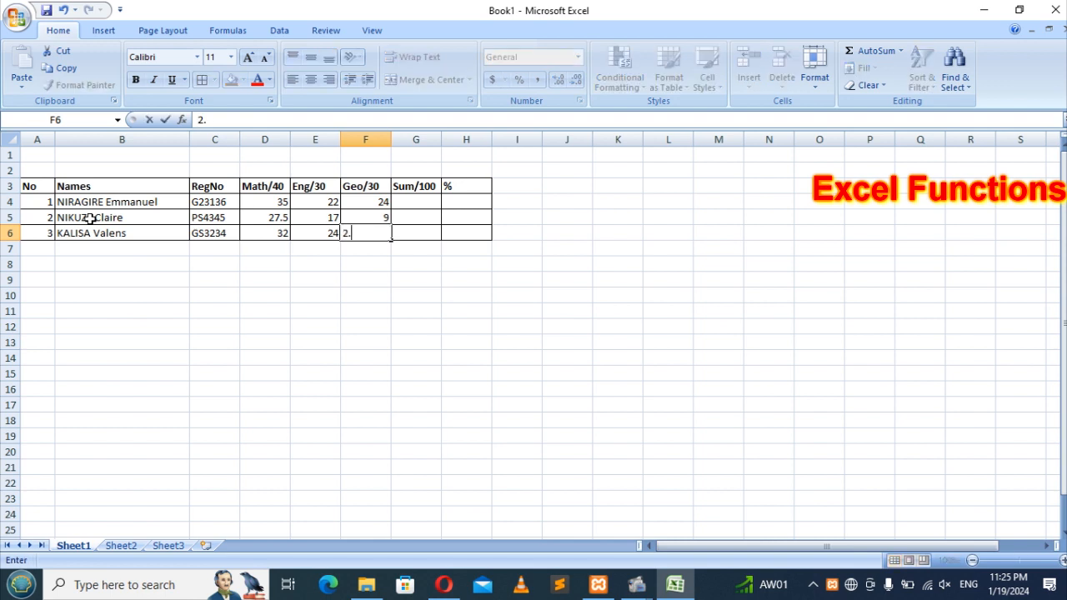
key("Return")
key("Up")
key("Up")
key("Up")
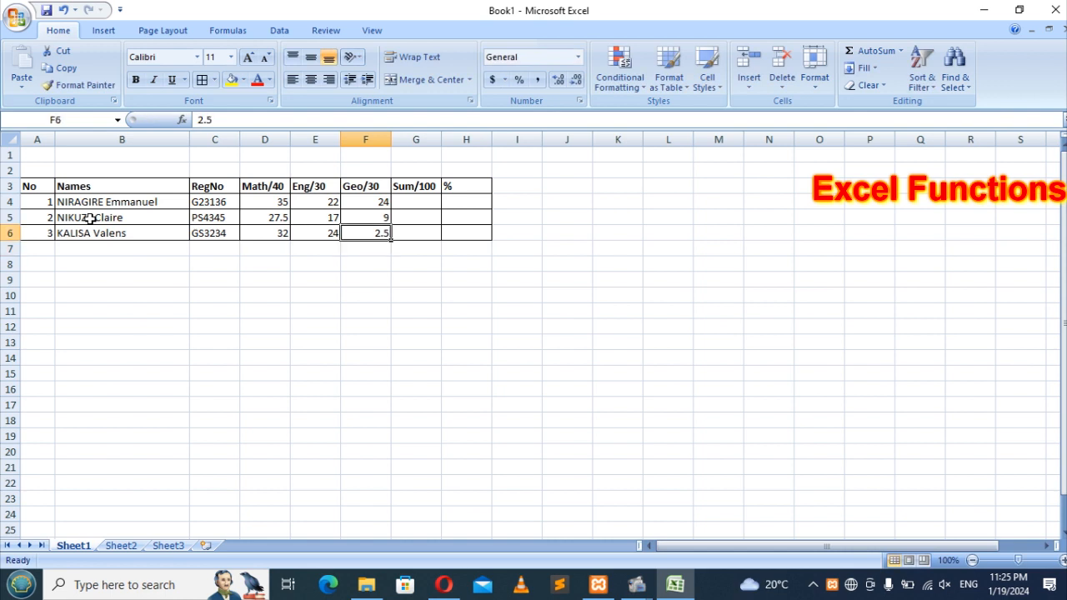
key("Right")
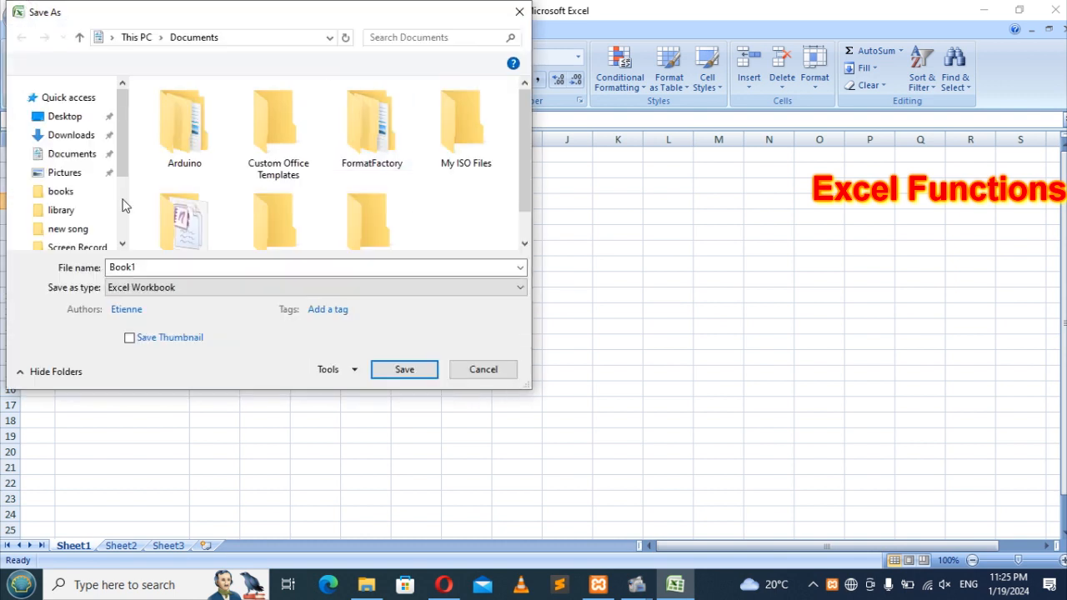
Step: Point the Save As dialog to the Excel folder on the Desktop
left_click_drag(123, 179, 119, 103)
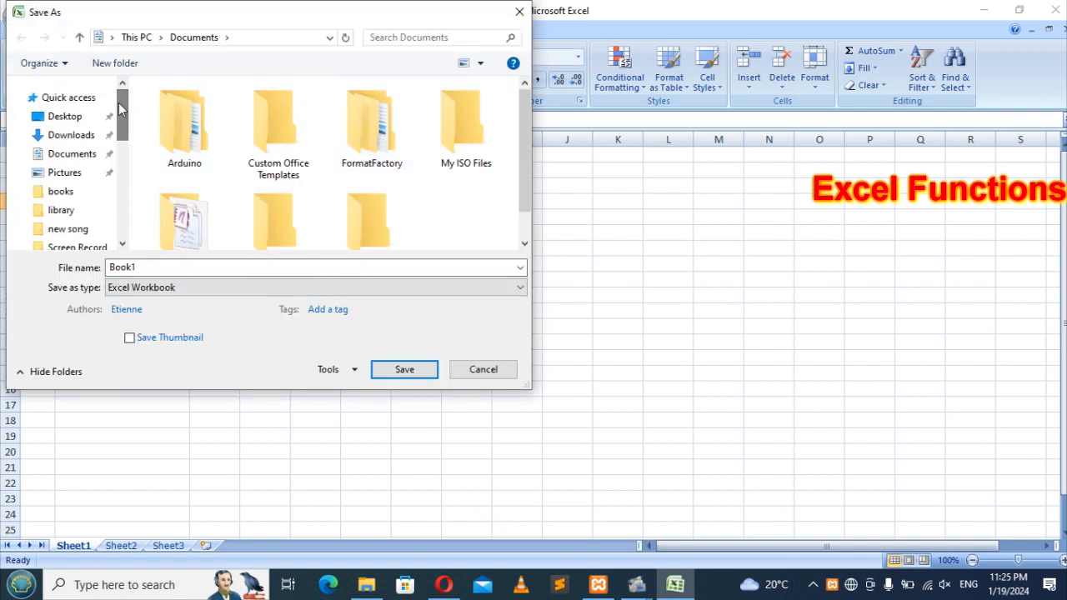
left_click(58, 118)
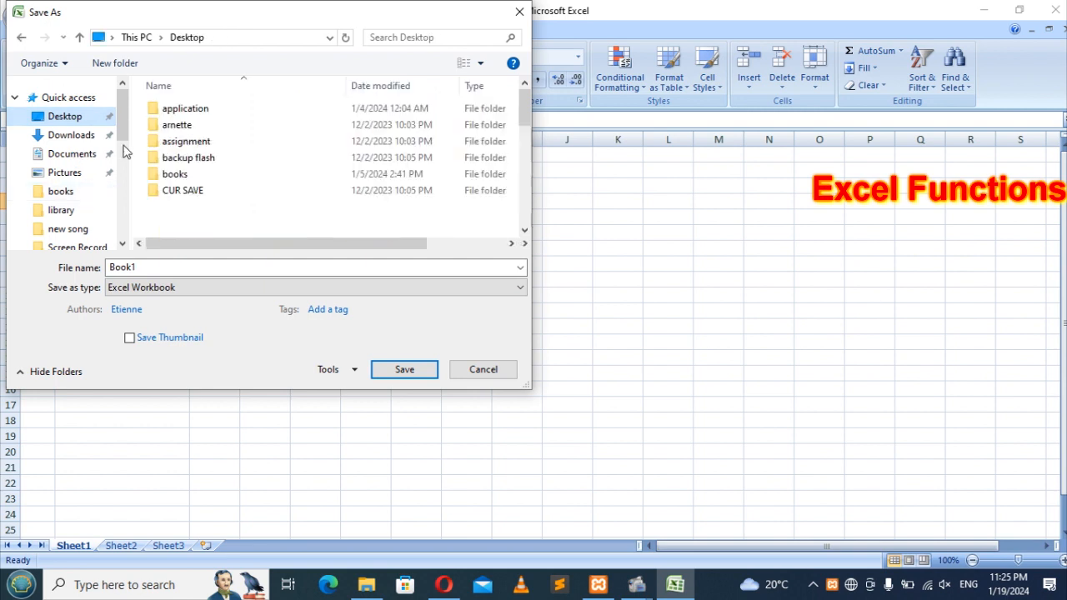
left_click(205, 190)
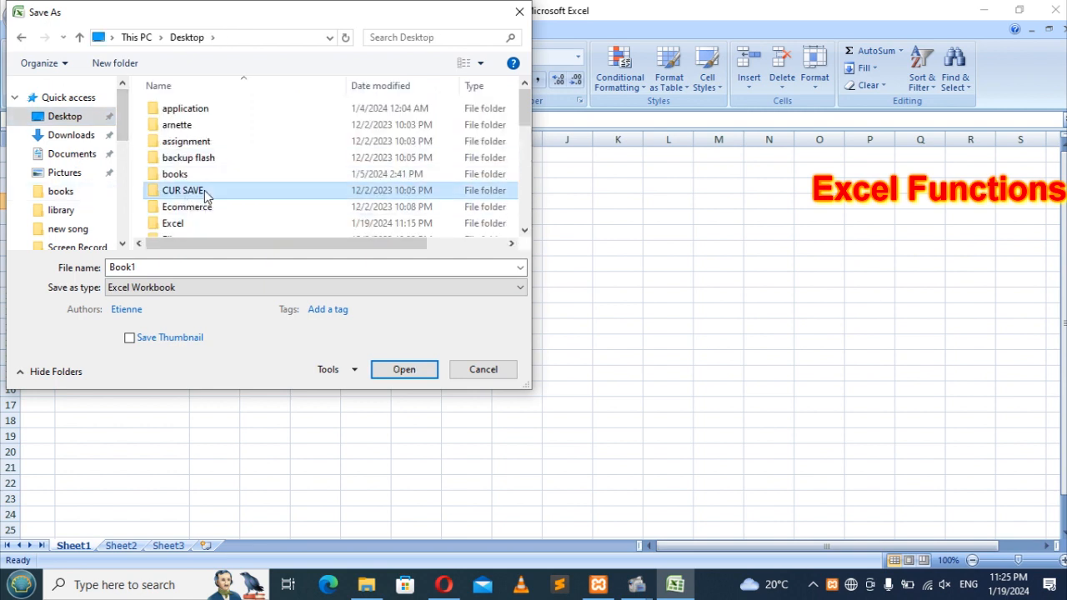
double_click(176, 223)
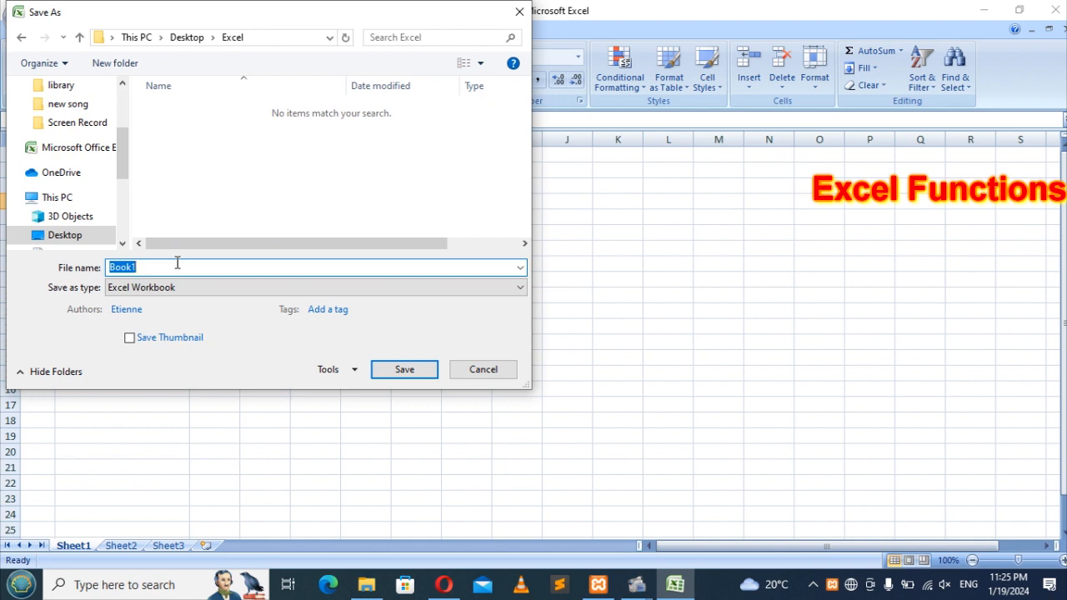
Step: Save the file as 'Task 1' in Excel 97-2003 Workbook format
type("tASK")
key("BackSpace")
key("BackSpace")
key("BackSpace")
key("BackSpace")
key("BackSpace")
type("Task 1")
left_click(235, 288)
left_click(187, 43)
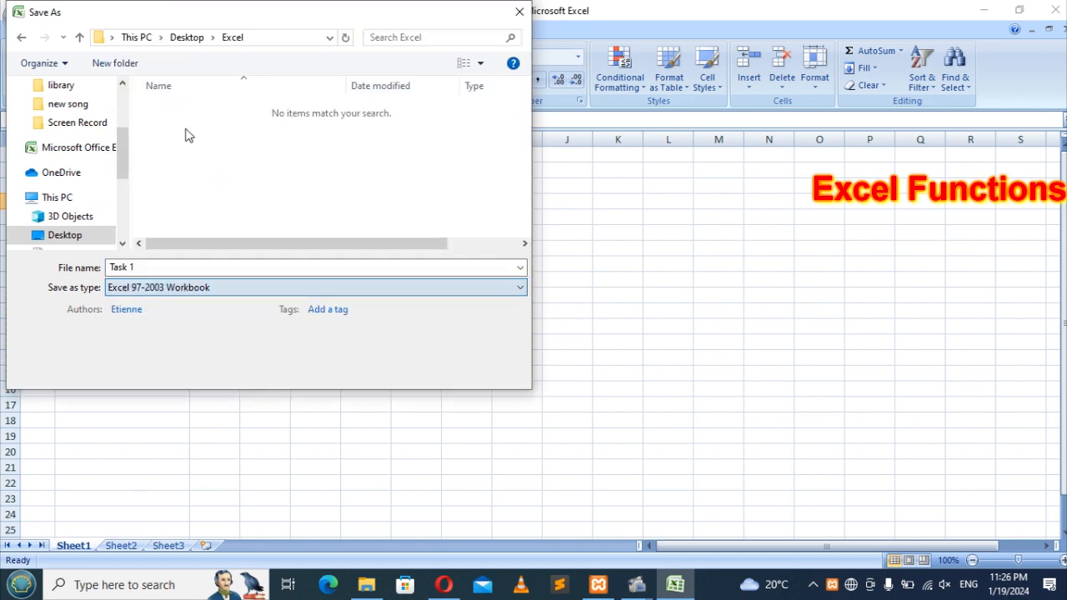
left_click(194, 266)
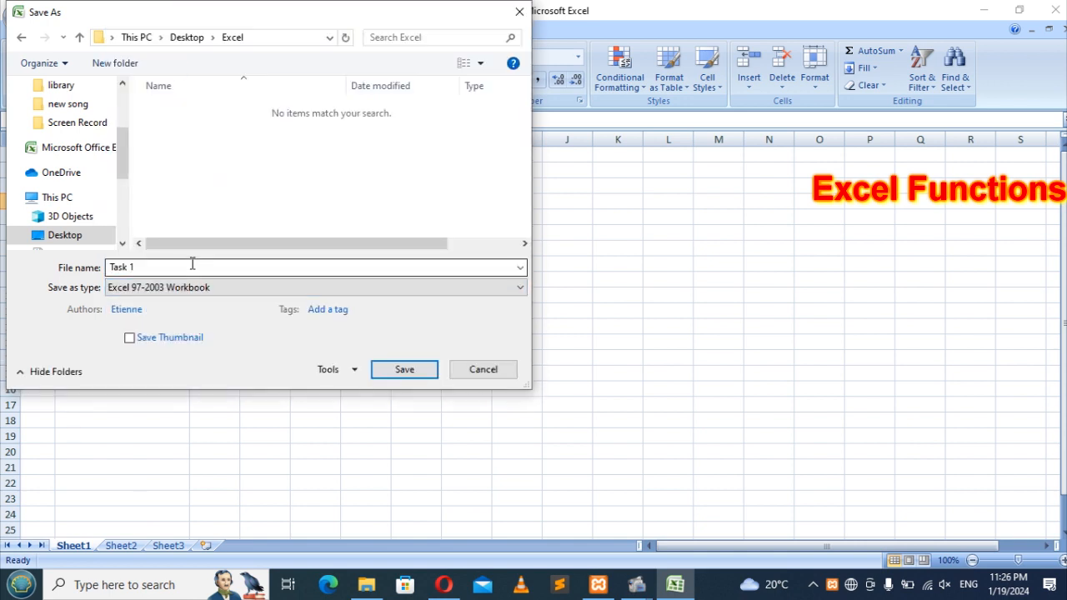
left_click(400, 373)
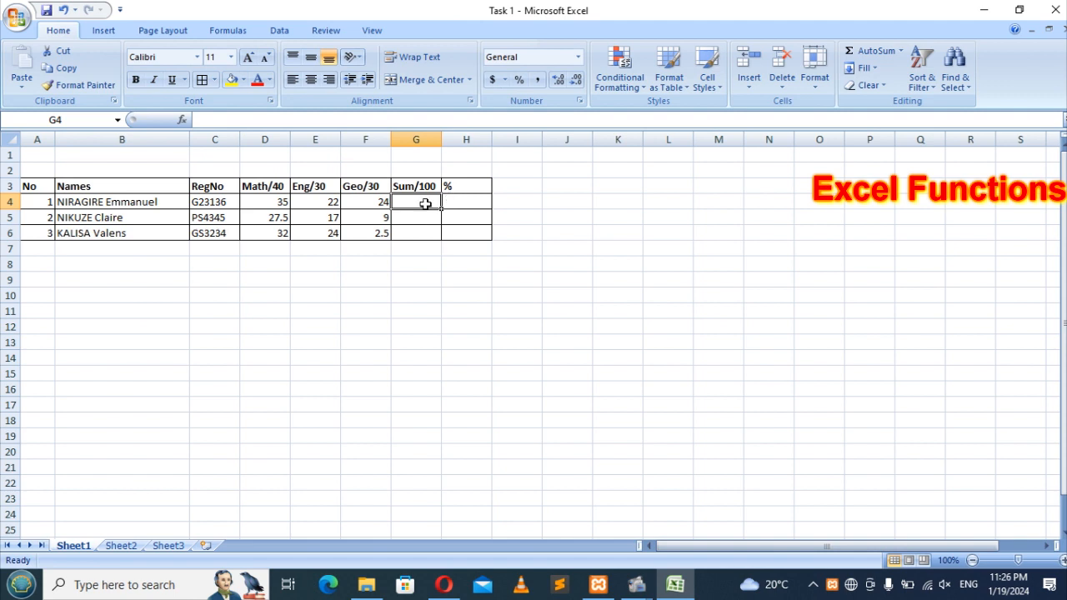
Step: Insert the SUM function into G4 from the Insert Function dialog
left_click(183, 122)
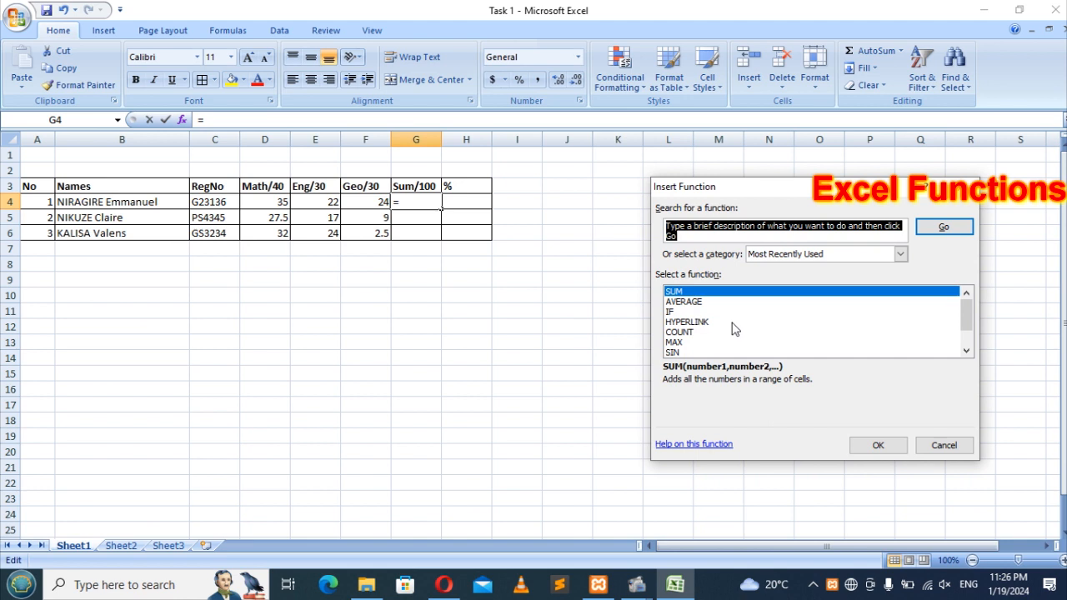
scroll(733, 328, "down", 1)
scroll(733, 329, "up", 1)
left_click(967, 351)
left_click(966, 351)
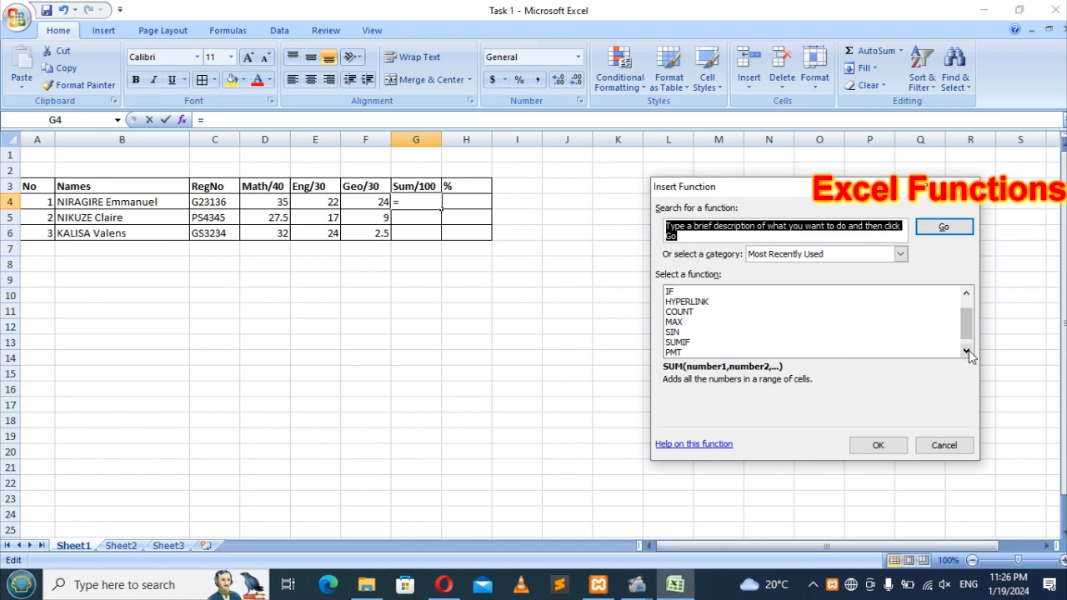
left_click(966, 351)
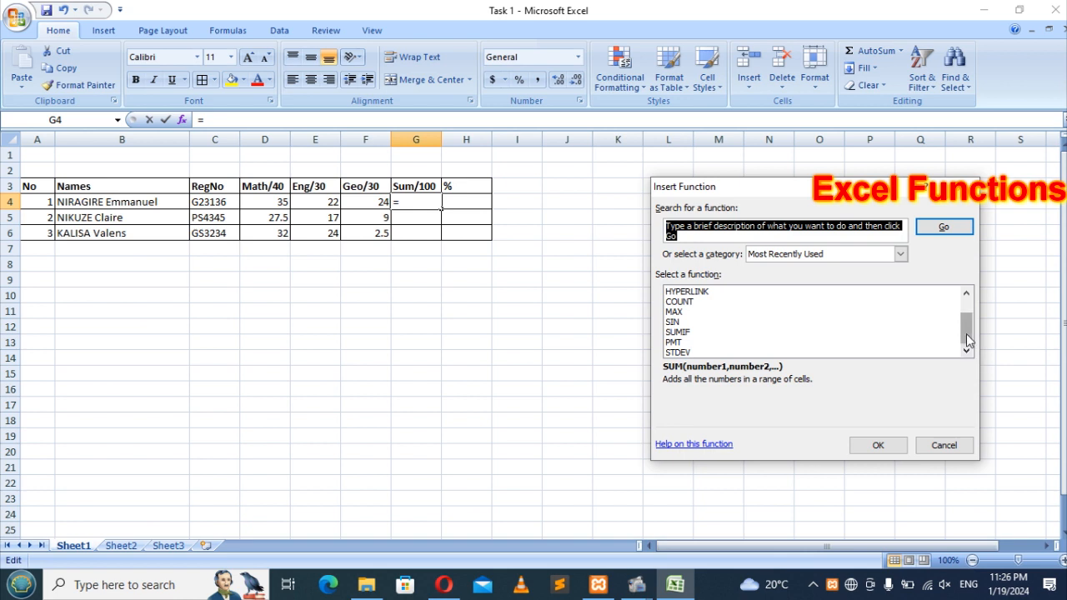
left_click_drag(966, 333, 964, 309)
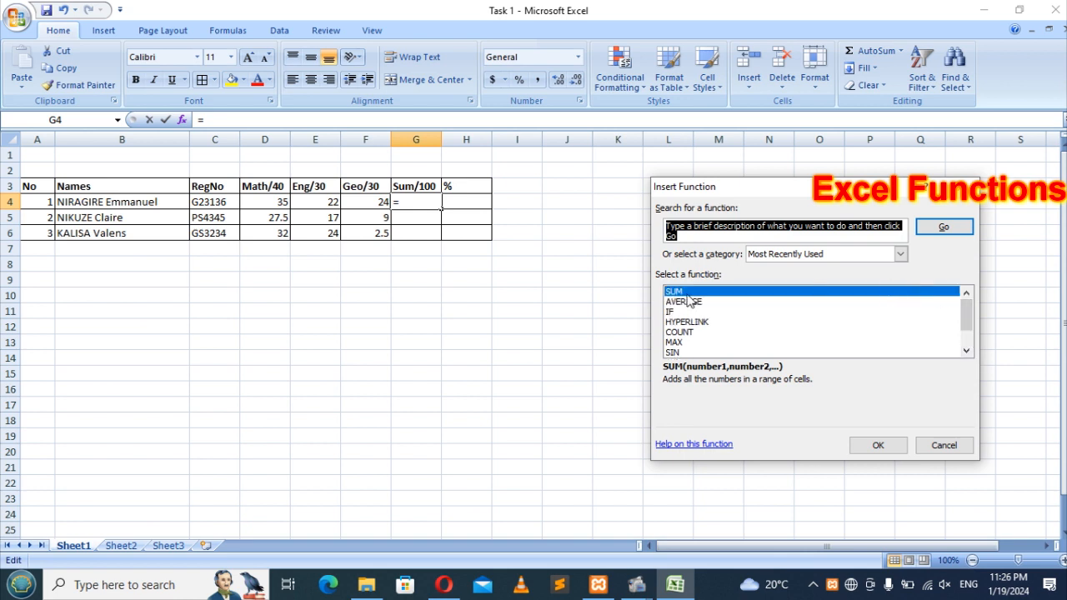
left_click(878, 445)
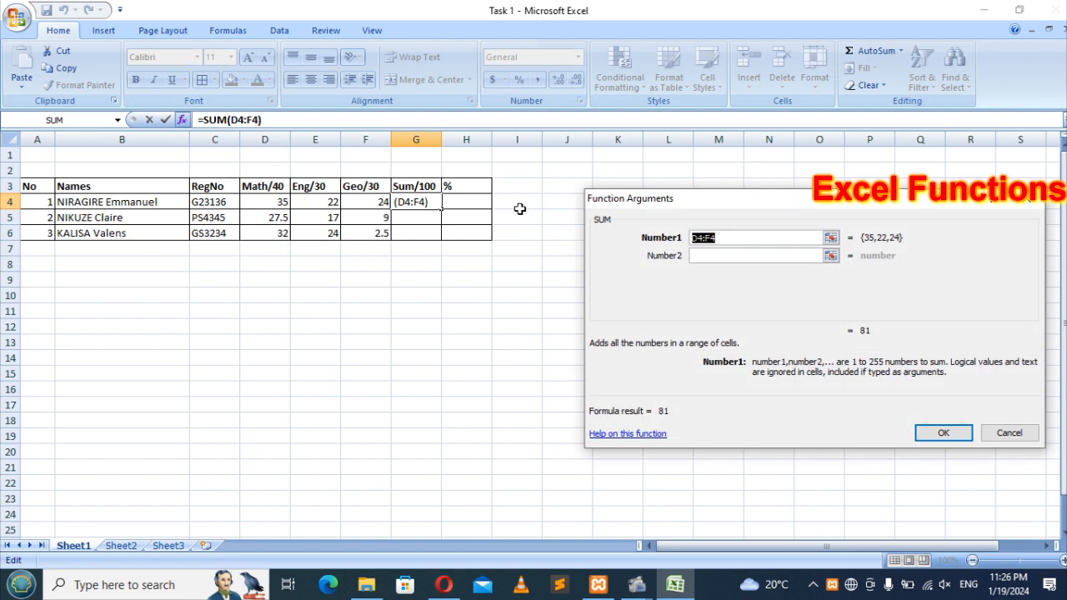
Step: Set SUM's arguments to D4, E4 and F4 and confirm, giving 81
left_click(277, 200)
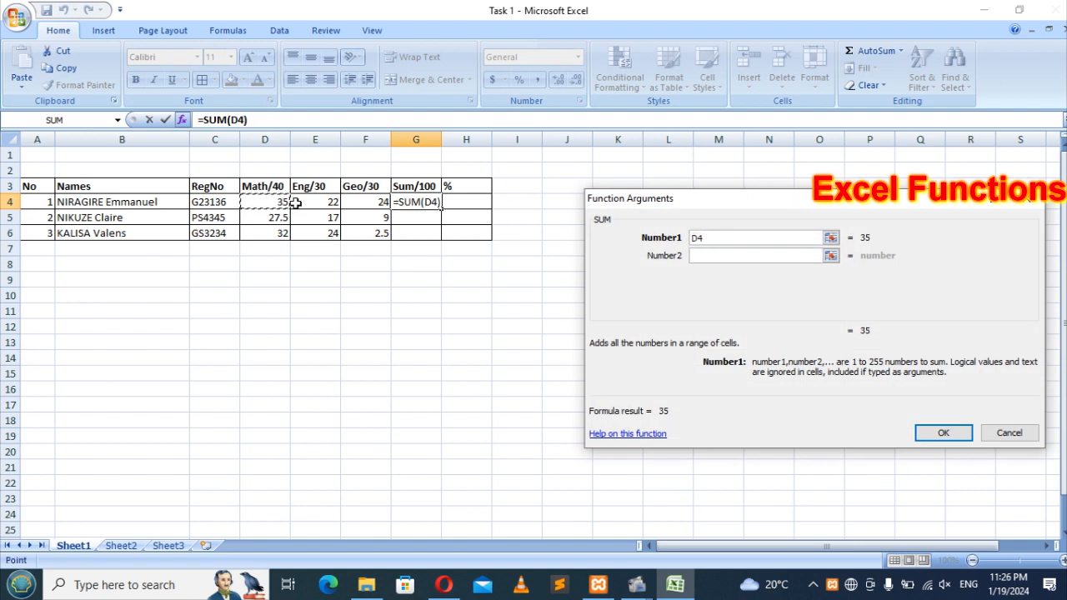
left_click(734, 259)
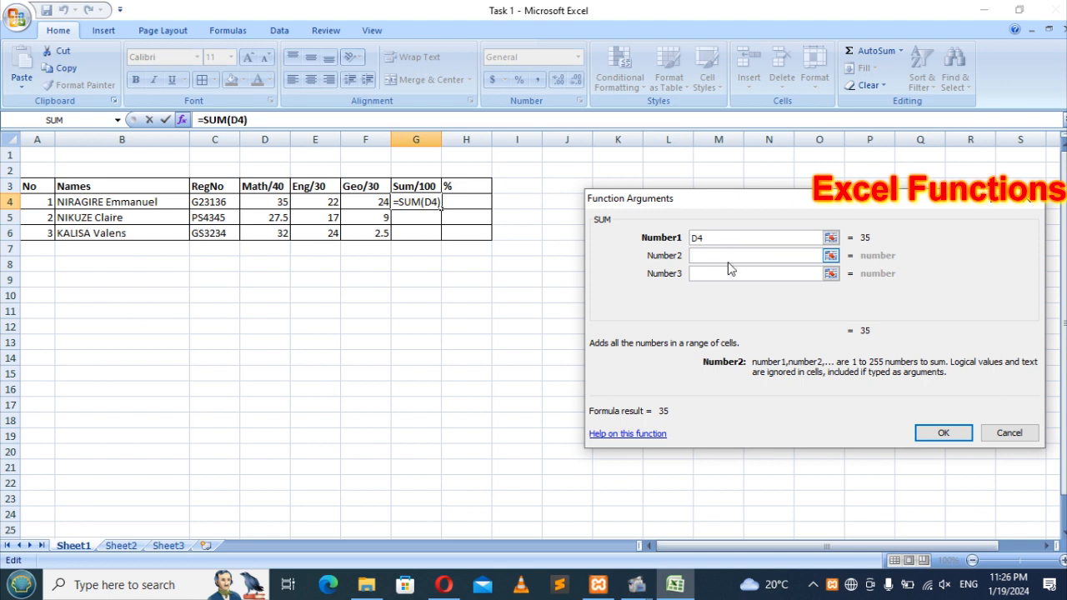
left_click(316, 200)
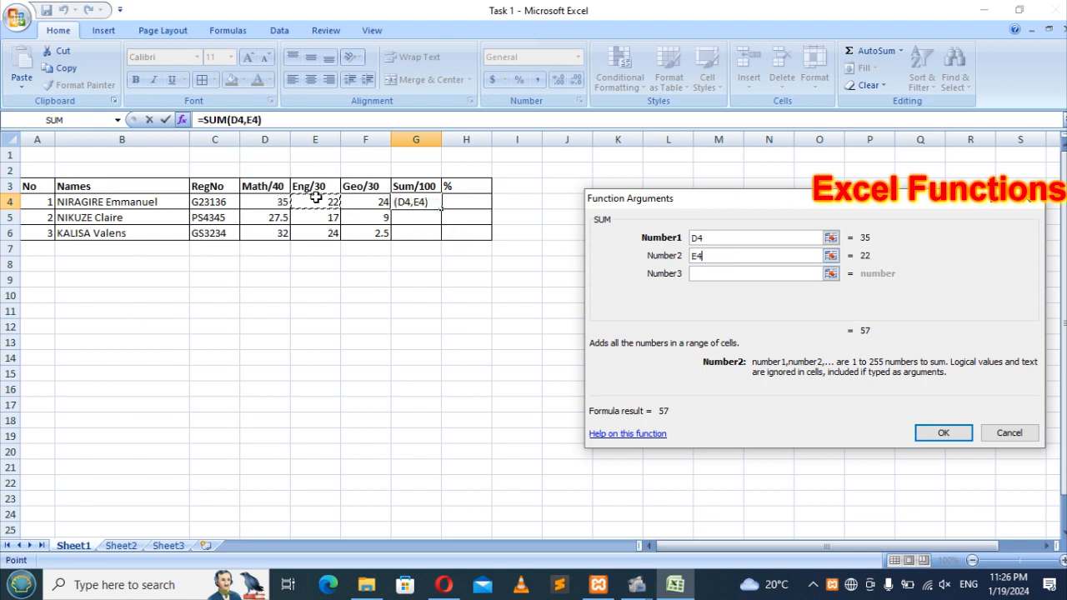
left_click(734, 277)
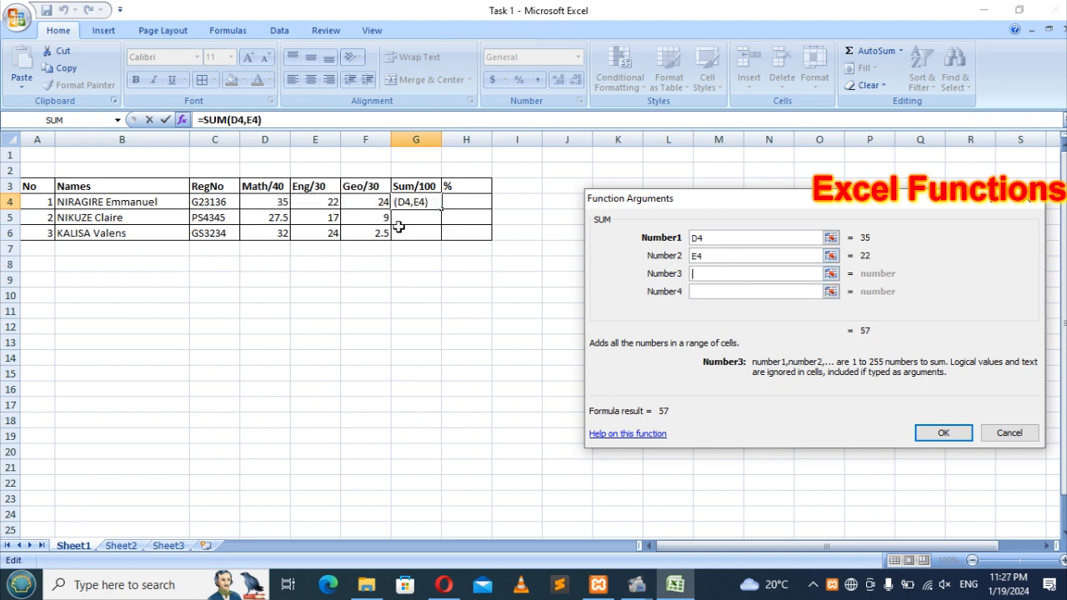
left_click(373, 202)
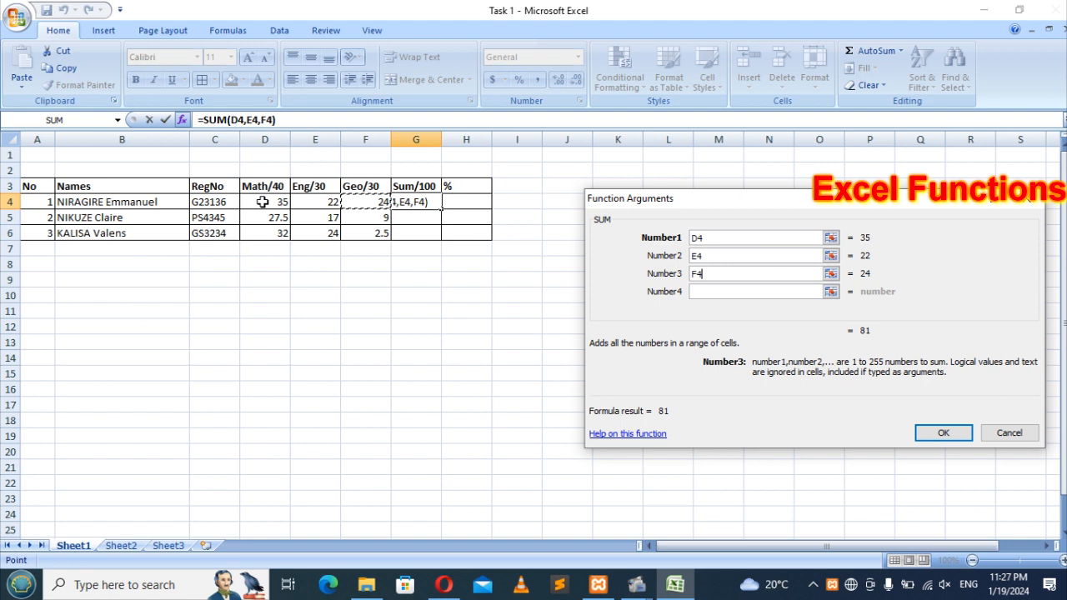
left_click(722, 257)
left_click(708, 274)
left_click(943, 434)
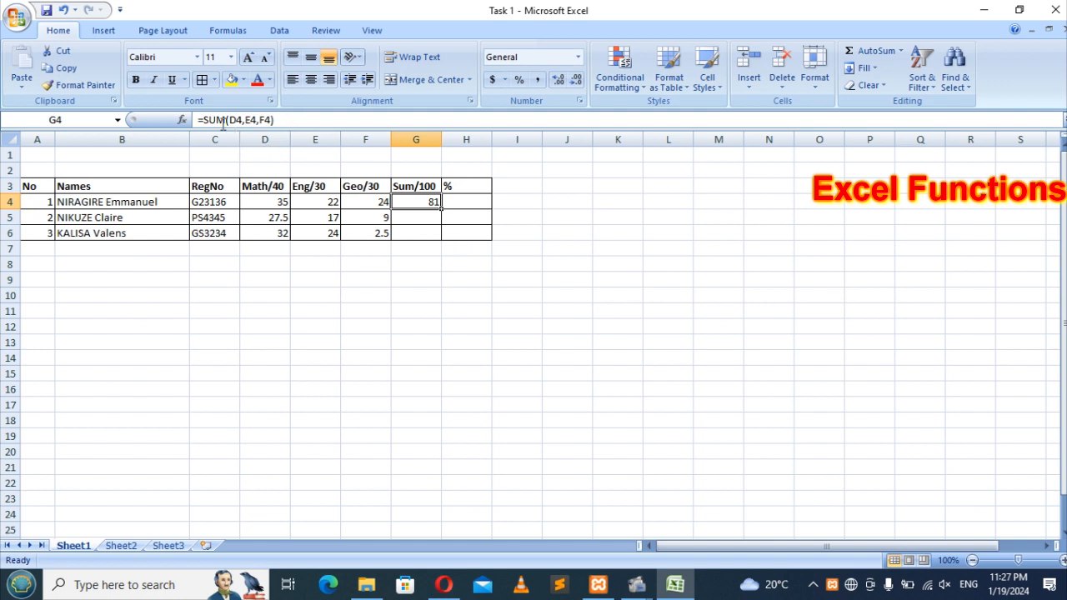
Step: Confirm =SUM(D4,E4,F4) in G4 and fill it down to G6, giving 53.5 and 58.5
left_click_drag(275, 120, 195, 120)
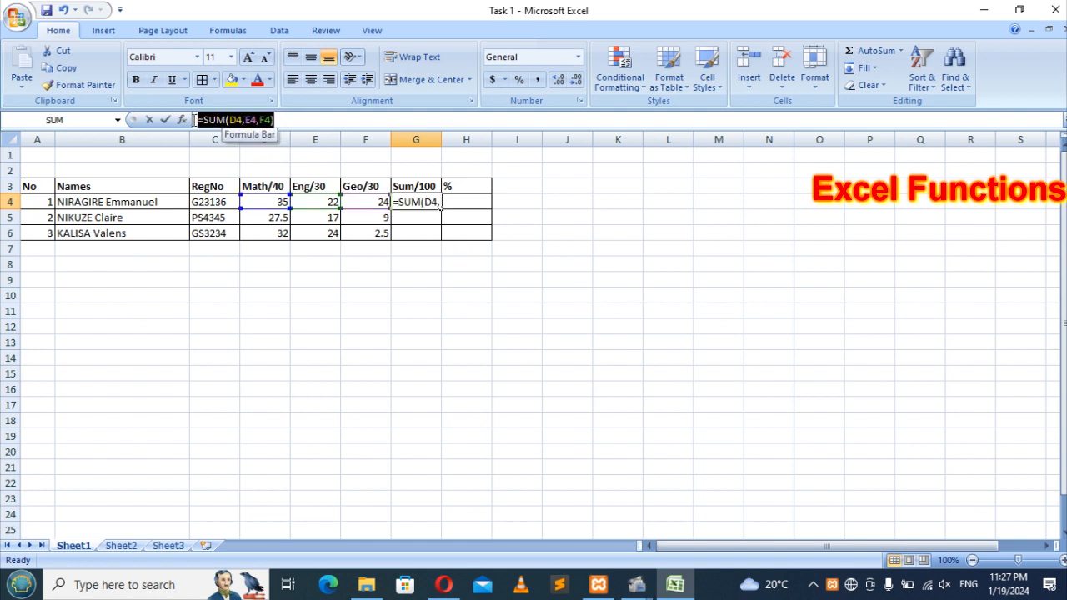
left_click(428, 201)
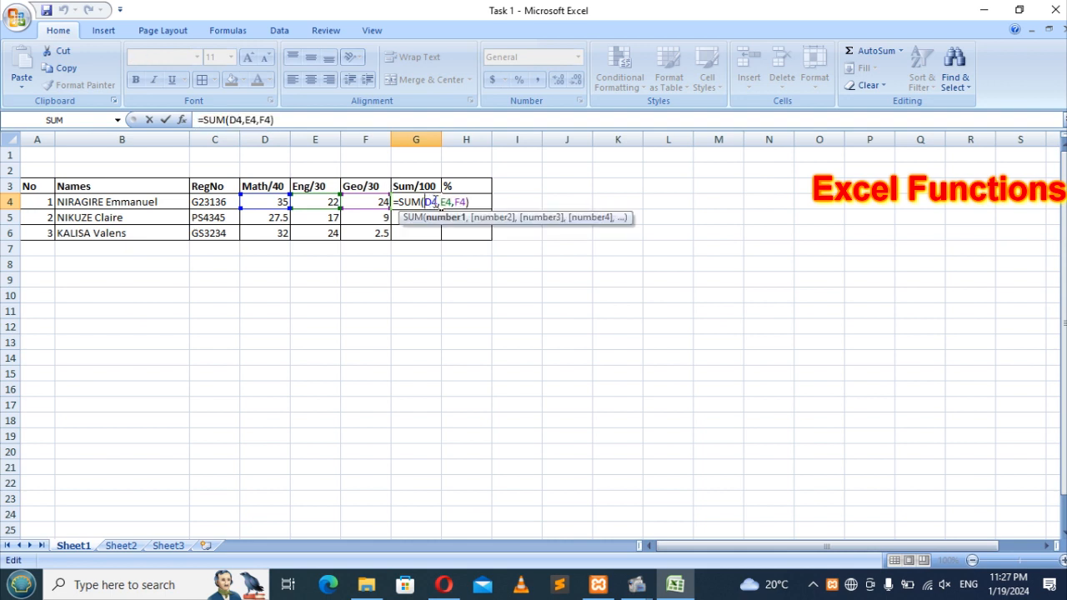
key("Return")
left_click(417, 201)
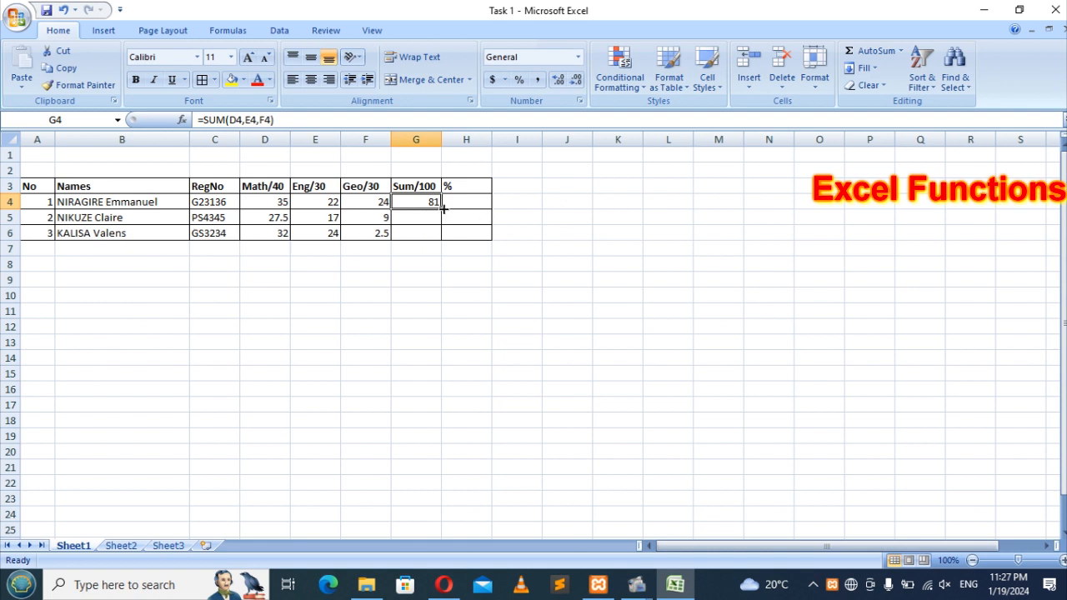
left_click_drag(442, 209, 449, 248)
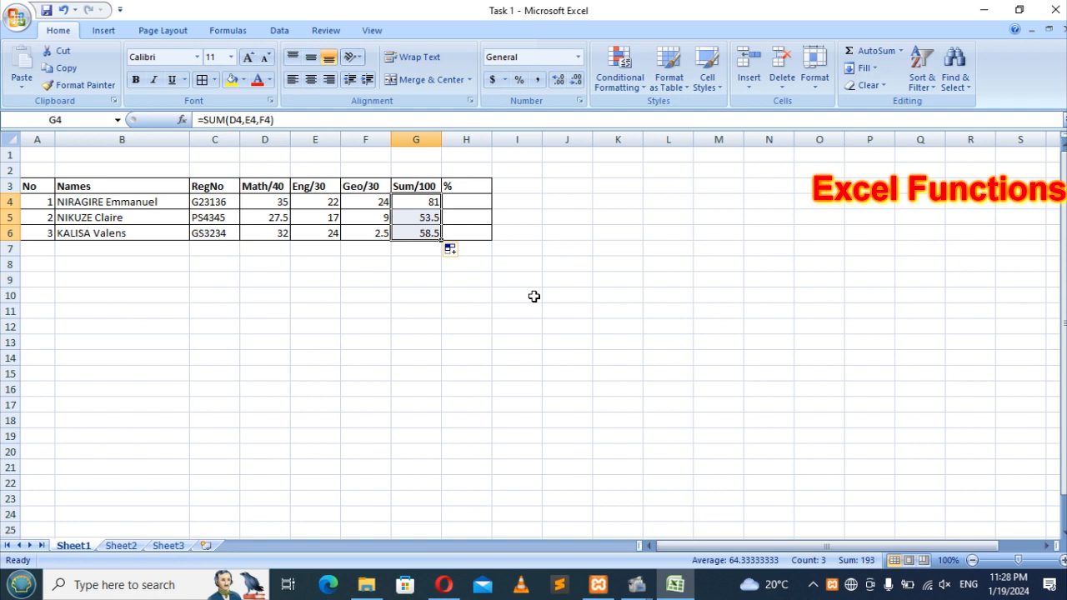
left_click(472, 201)
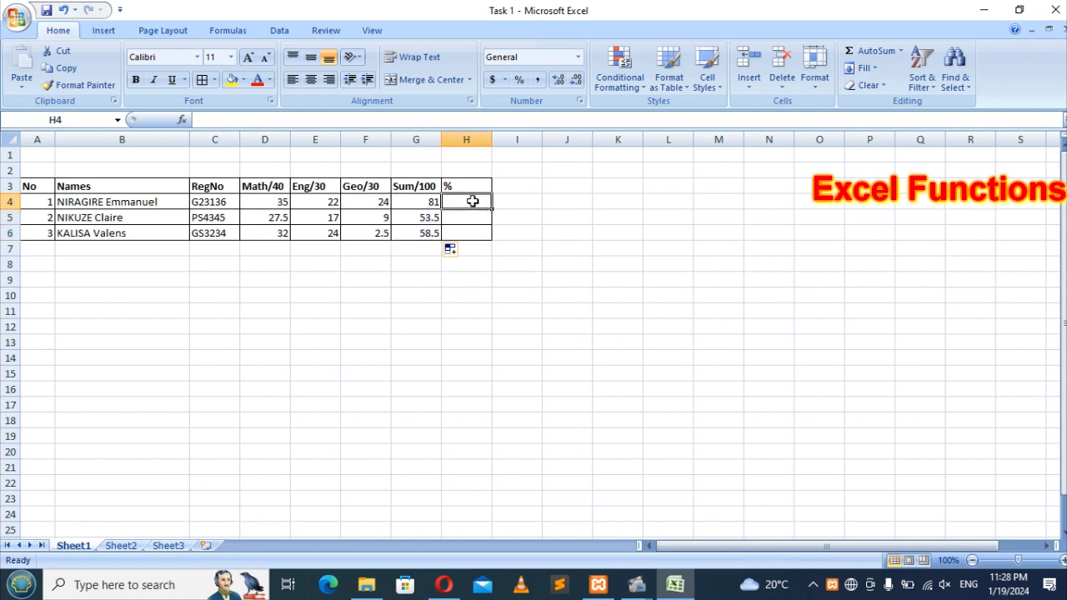
left_click(416, 204)
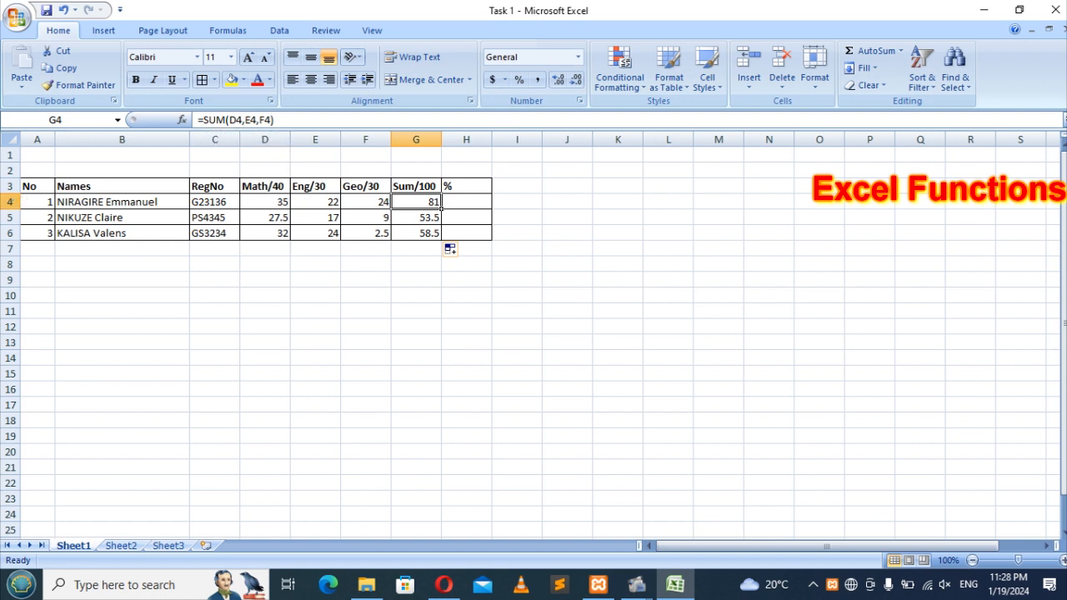
left_click(10, 202)
left_click(262, 133)
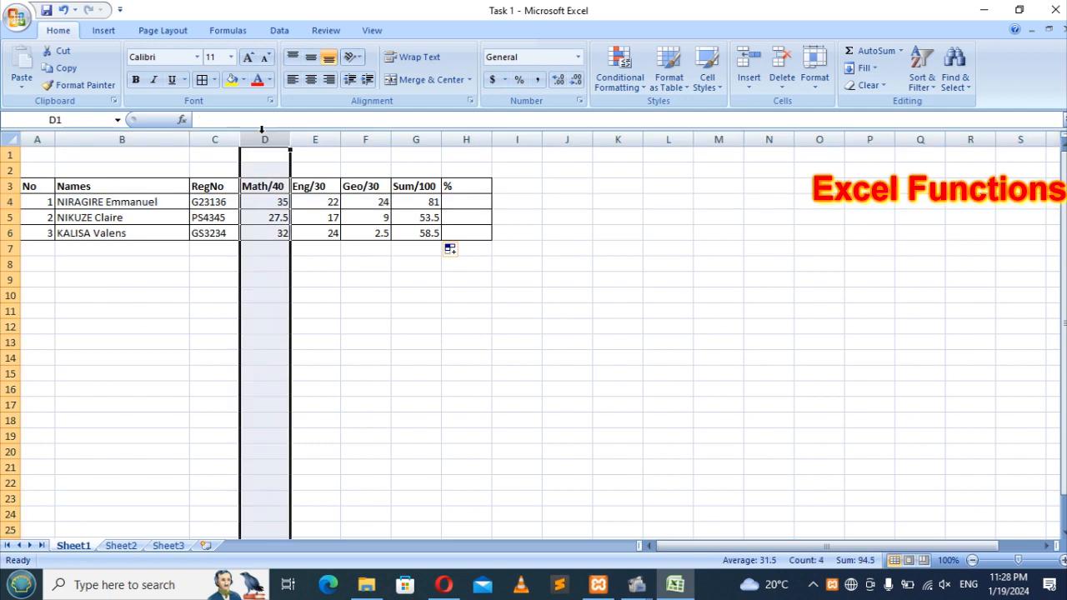
left_click(10, 202)
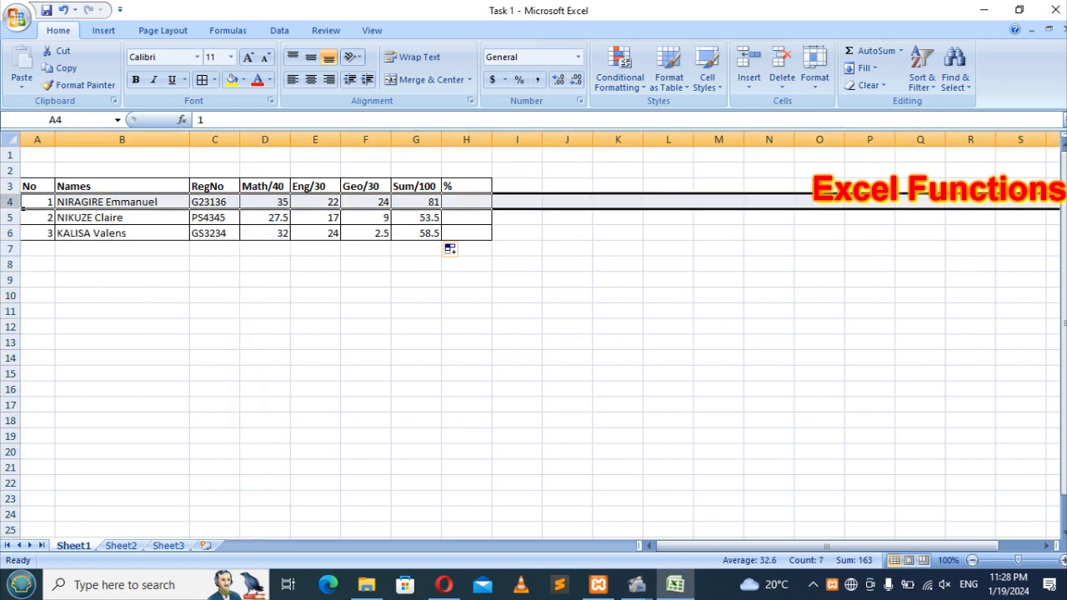
left_click(278, 201)
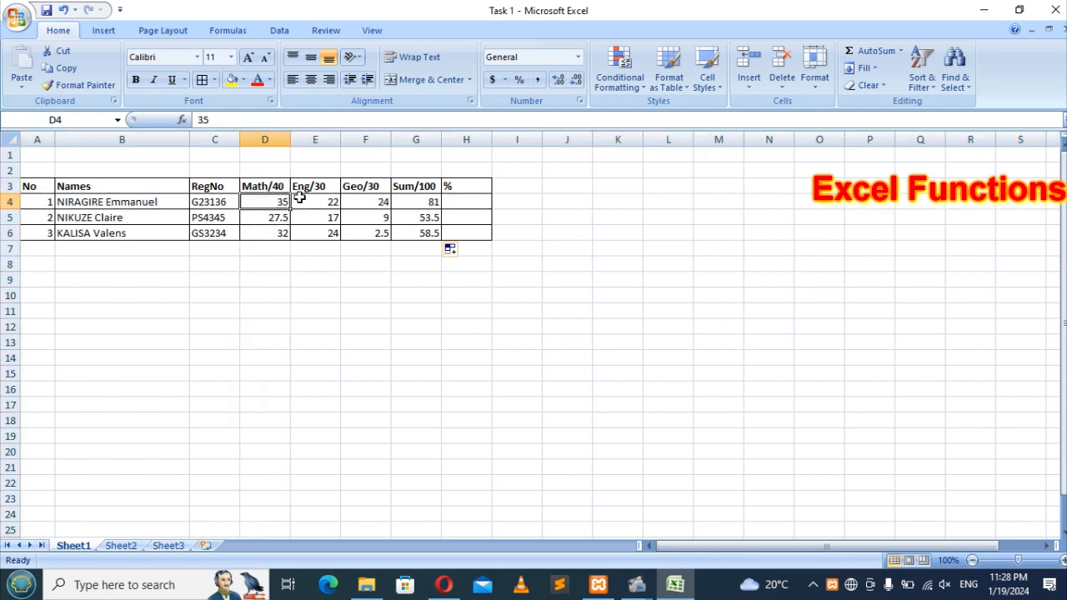
left_click(409, 202)
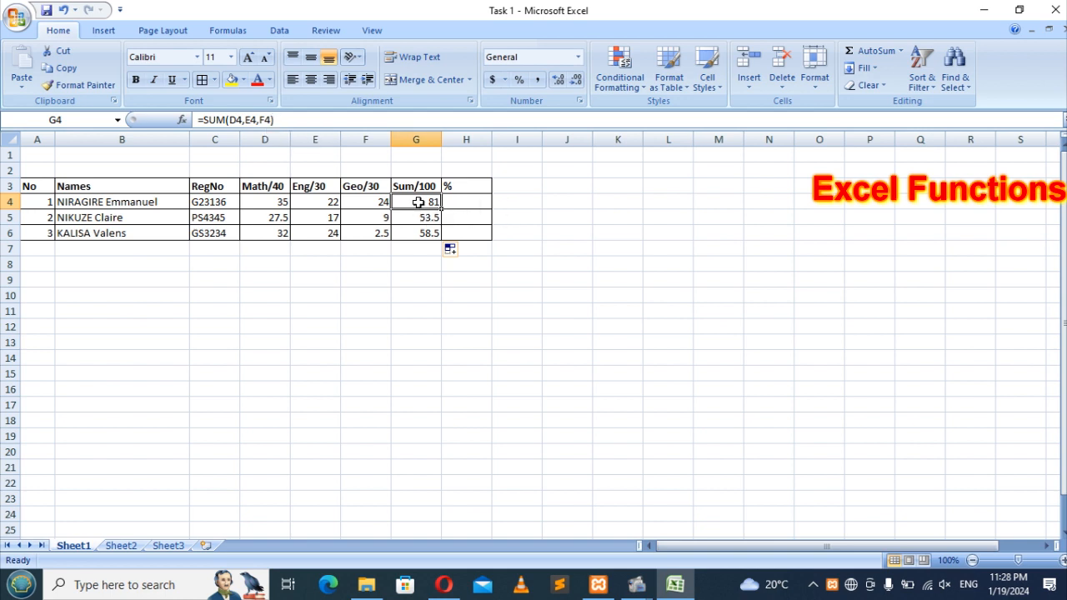
left_click(472, 201)
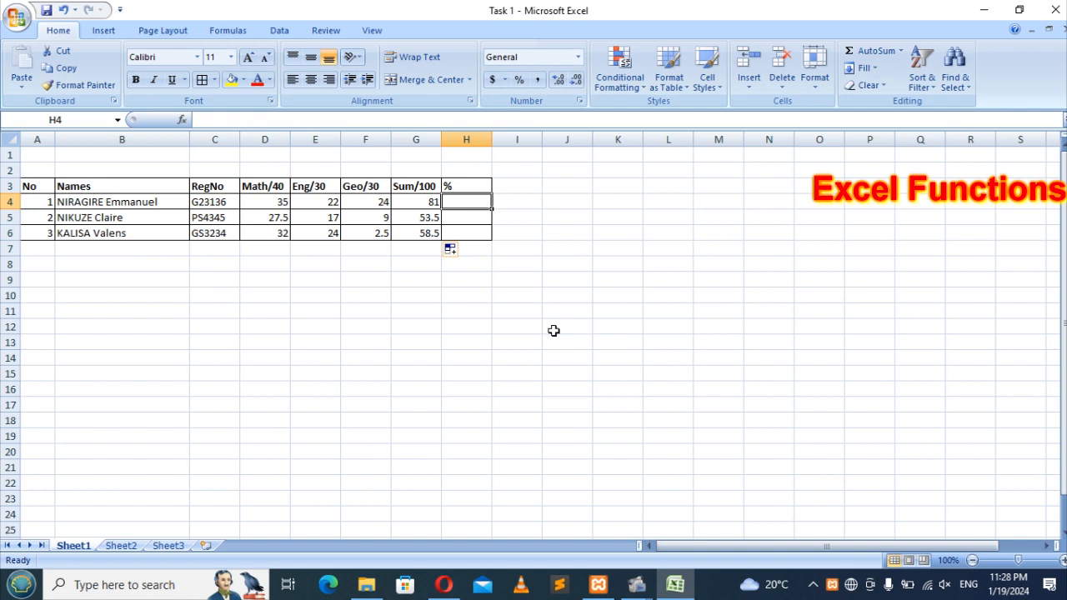
Step: Type the note 'sum*100/total' into cell L10
left_click(672, 294)
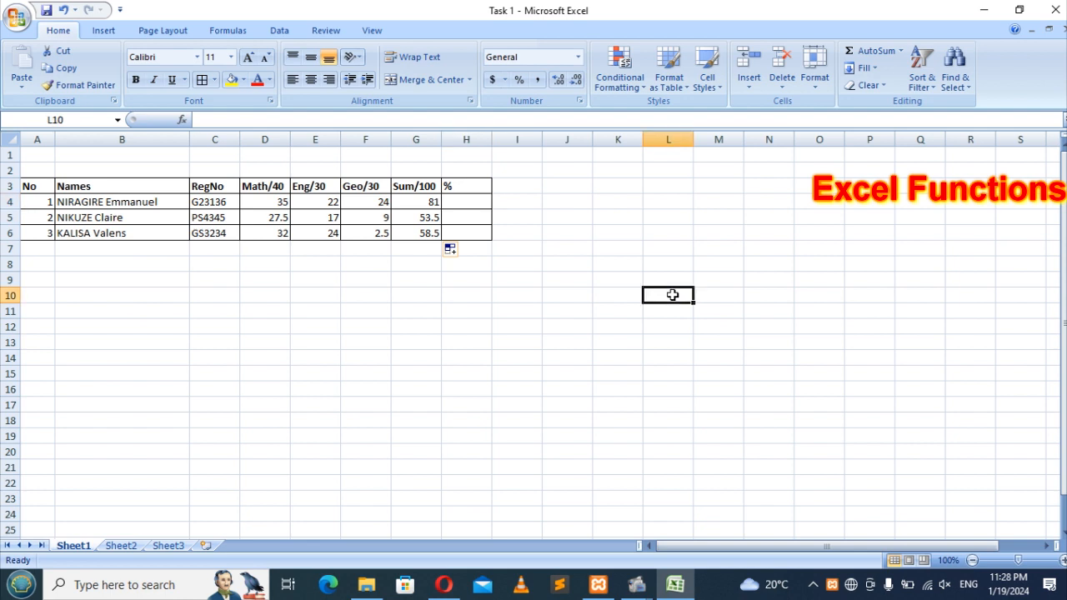
type("sum")
key("BackSpace")
key("BackSpace")
key("BackSpace")
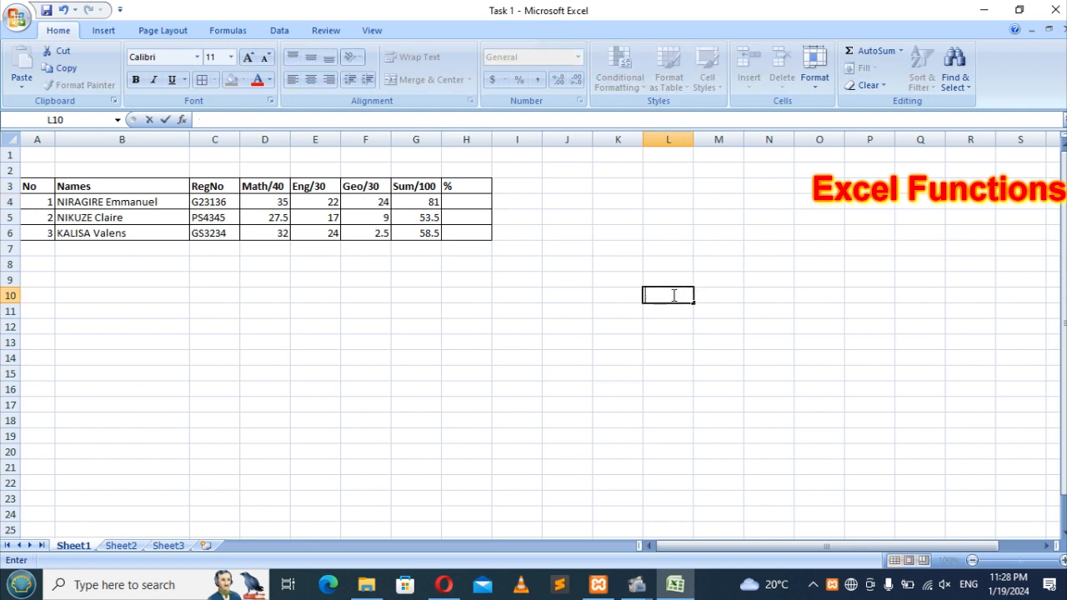
type("sum")
type("*")
type("100/")
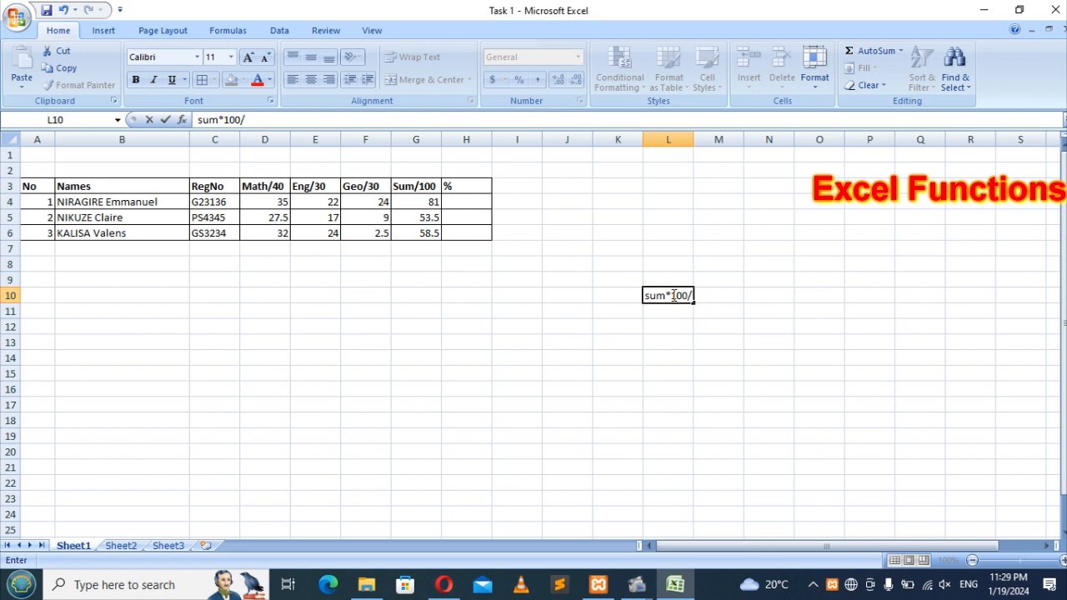
type("total")
key("Return")
Step: Review the L10 note and the total formula in G4
left_click(672, 295)
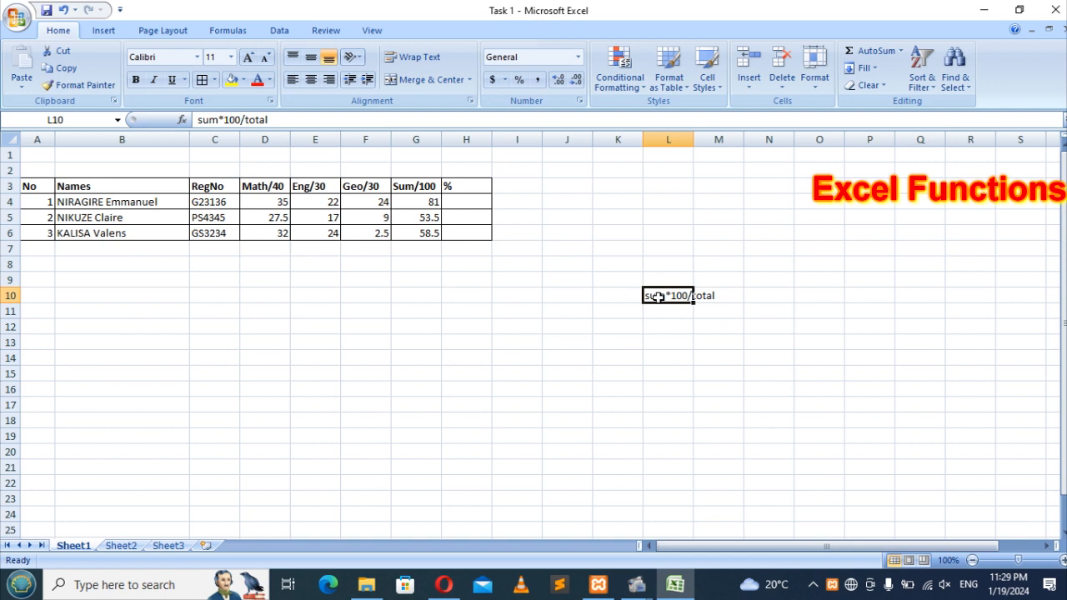
left_click(715, 292)
left_click(651, 297)
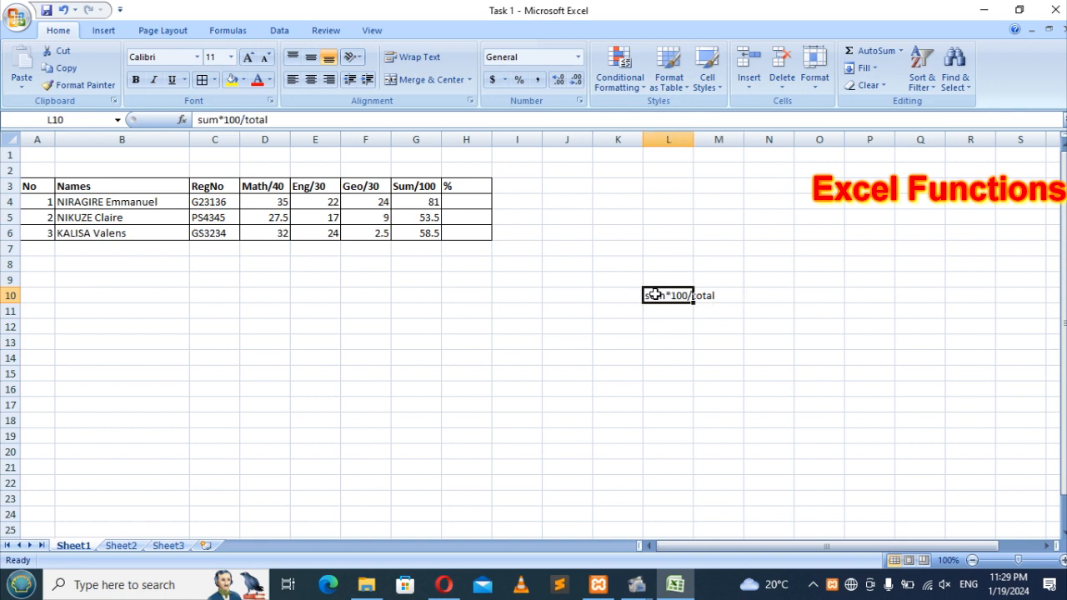
left_click(724, 296)
left_click(652, 295)
left_click(711, 298)
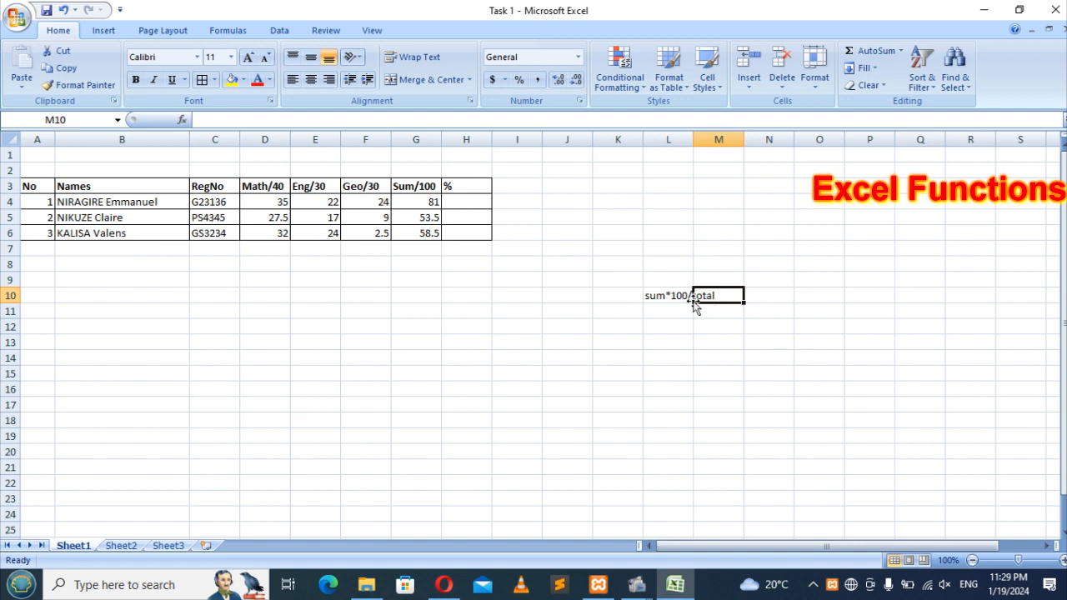
left_click(427, 201)
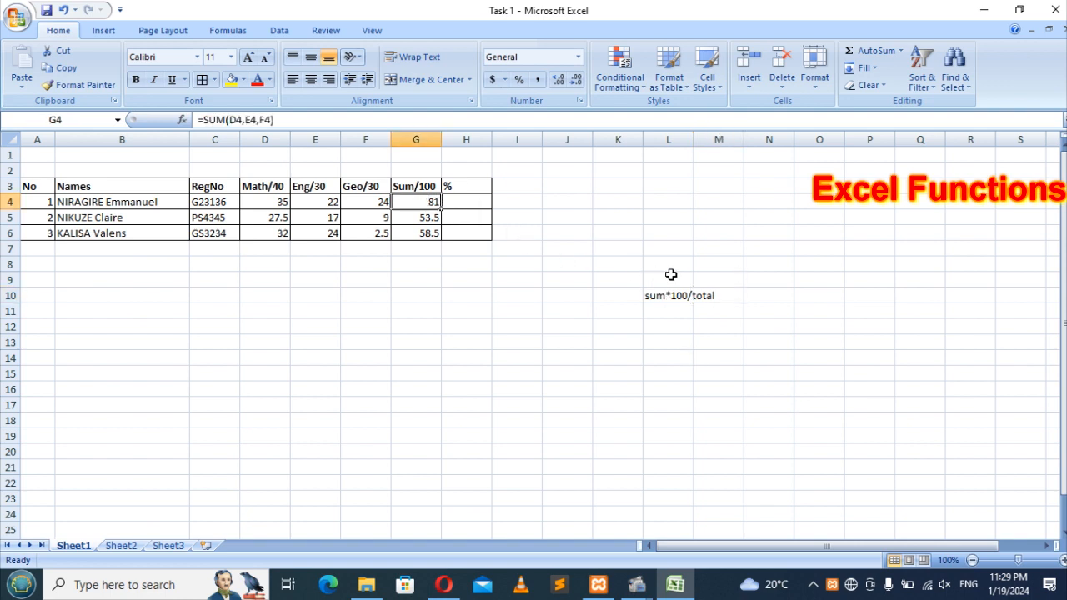
Step: Start the H4 percentage formula with the G4 total multiplied by 100
left_click(426, 184)
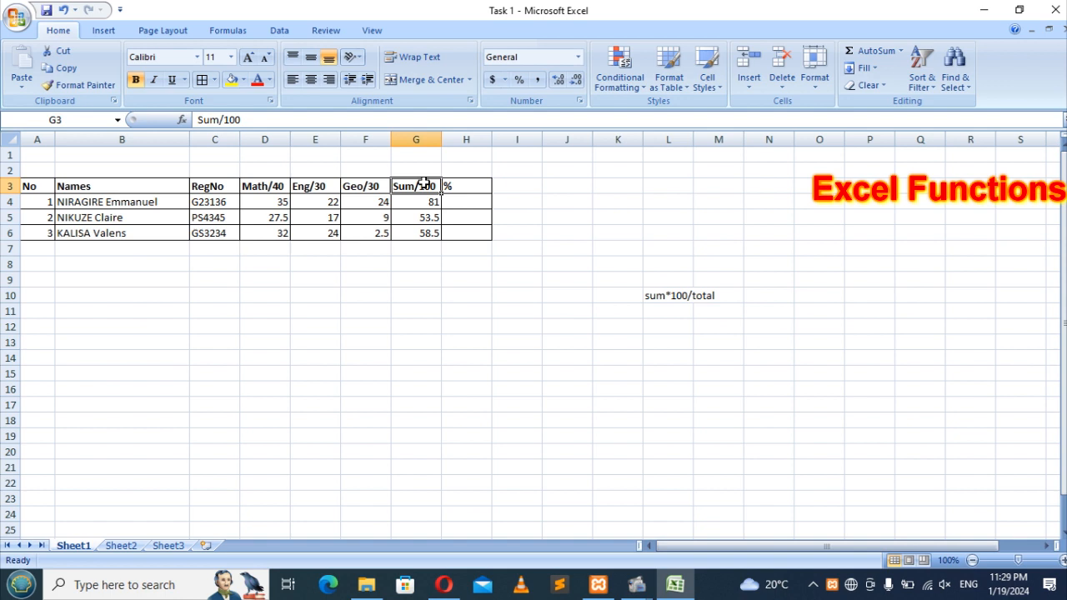
left_click(421, 204)
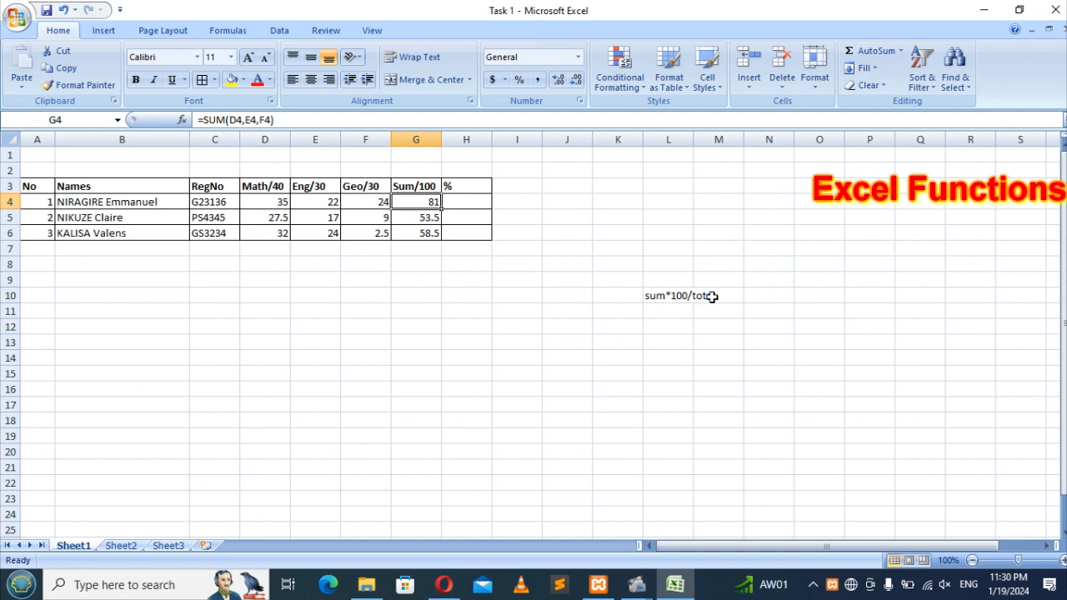
left_click(464, 201)
type("=")
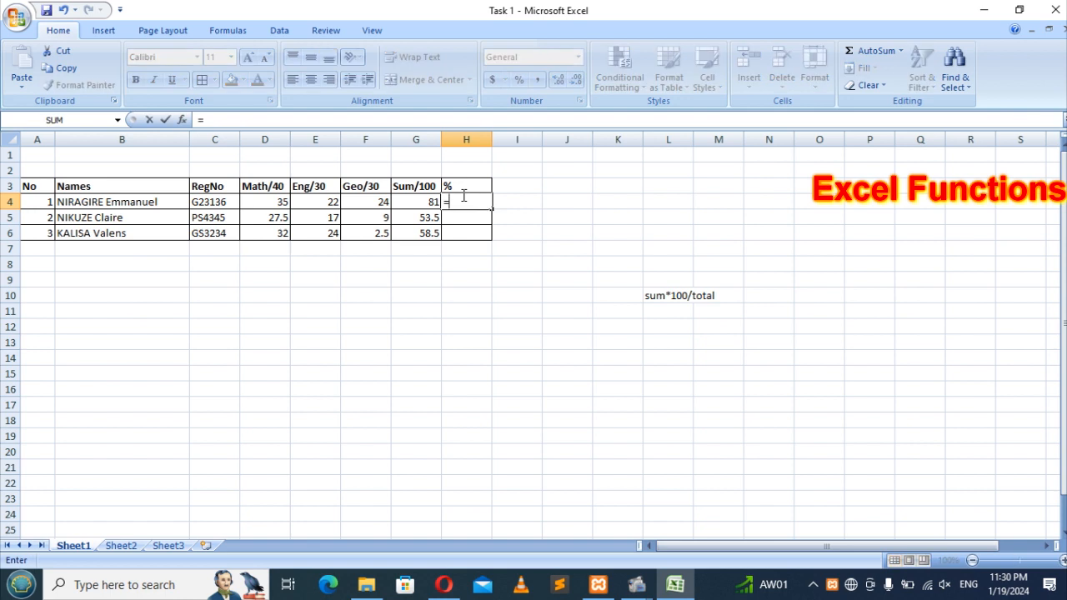
left_click(425, 202)
type("*100")
type(")")
Step: Complete H4 as =(G4*100)/100 and check it shows 81 against G4
left_click(204, 121)
type("(")
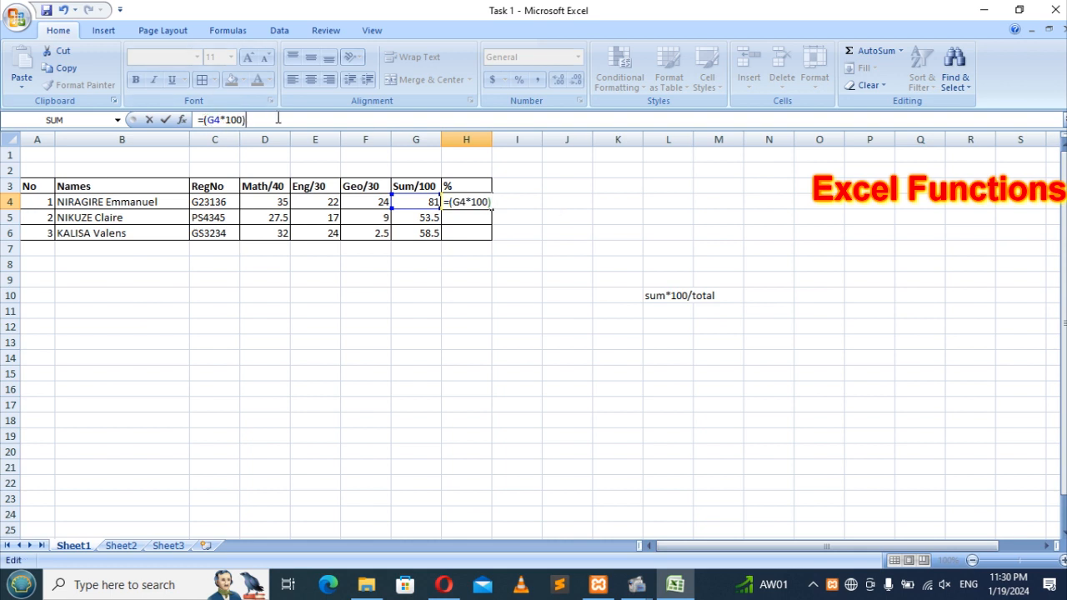
type("/")
type("100")
key("Return")
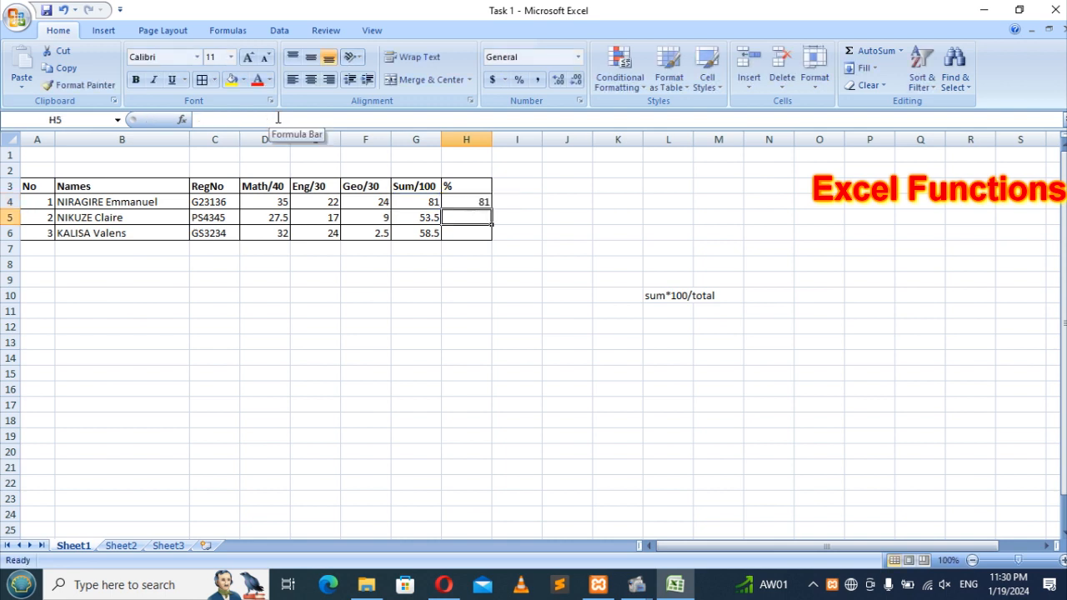
left_click(482, 202)
left_click(421, 203)
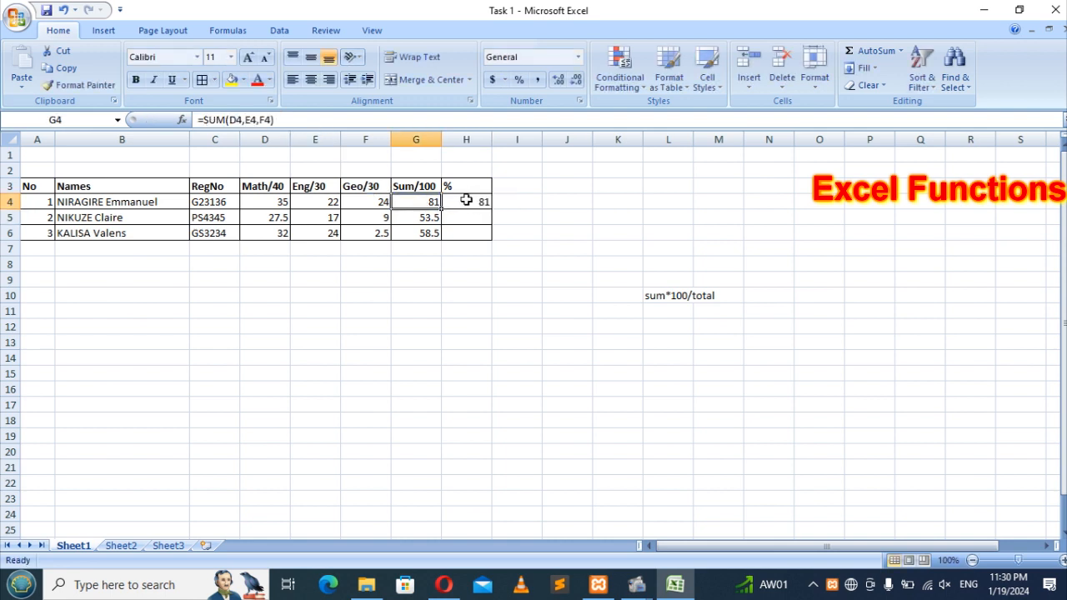
left_click(470, 203)
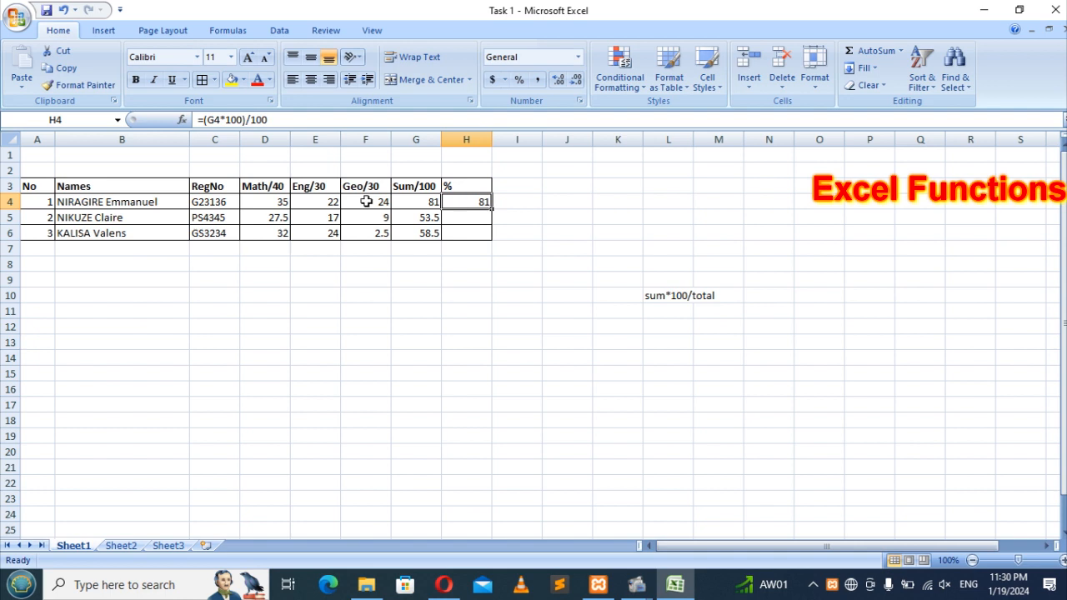
Step: Change the E3 heading from Eng/30 to Eng/50
left_click(323, 187)
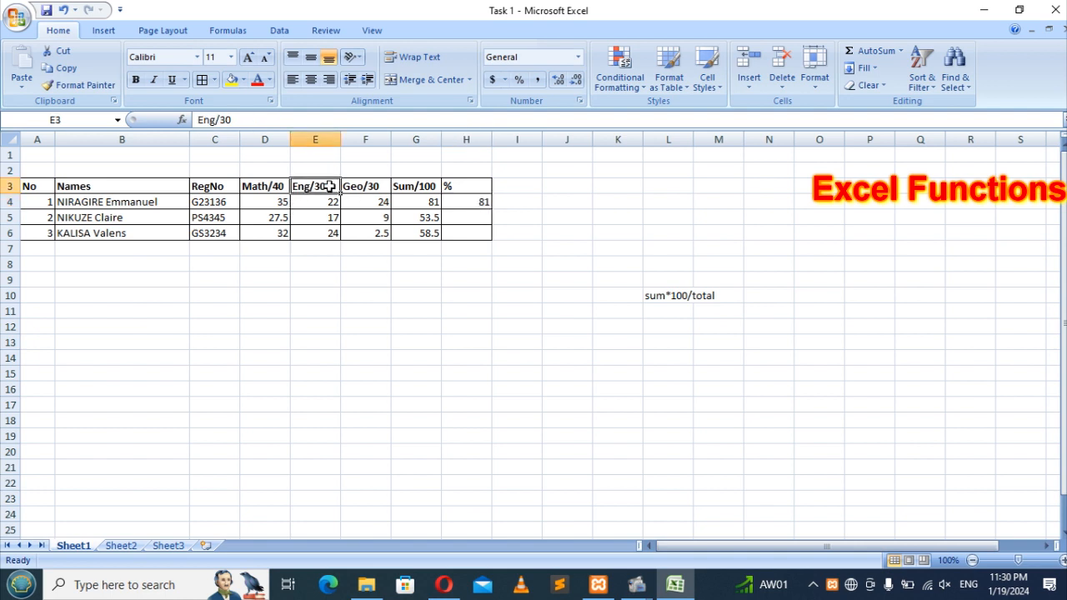
left_click(226, 120)
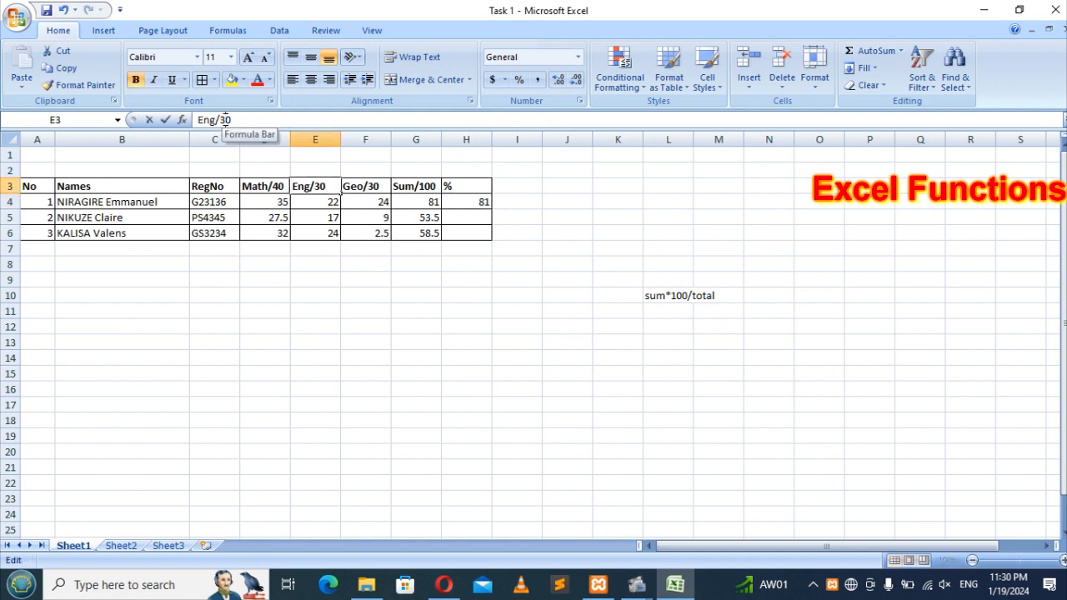
key("BackSpace")
type("5")
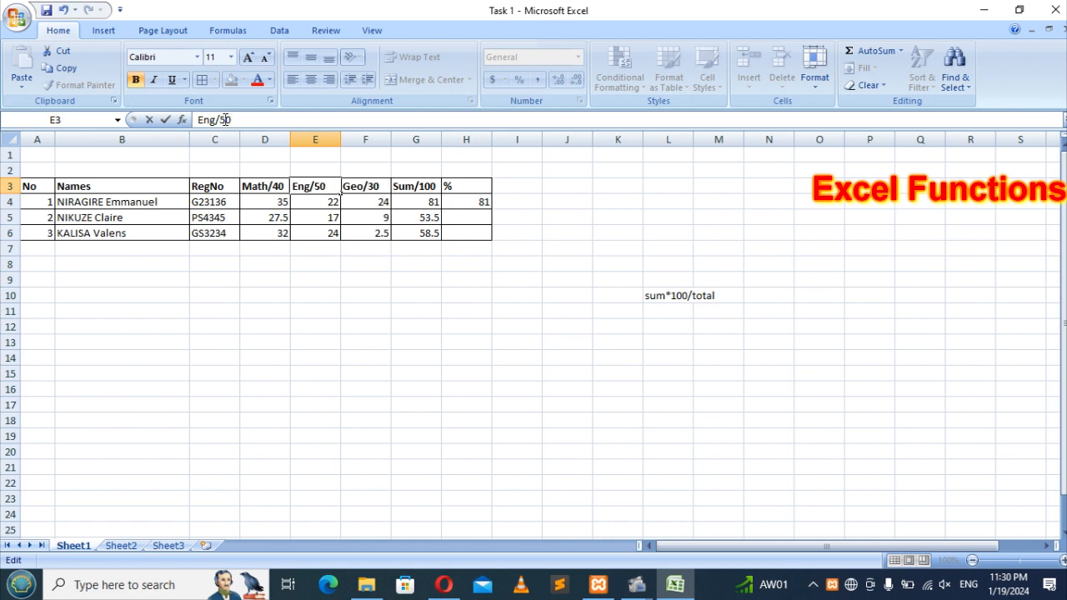
key("Return")
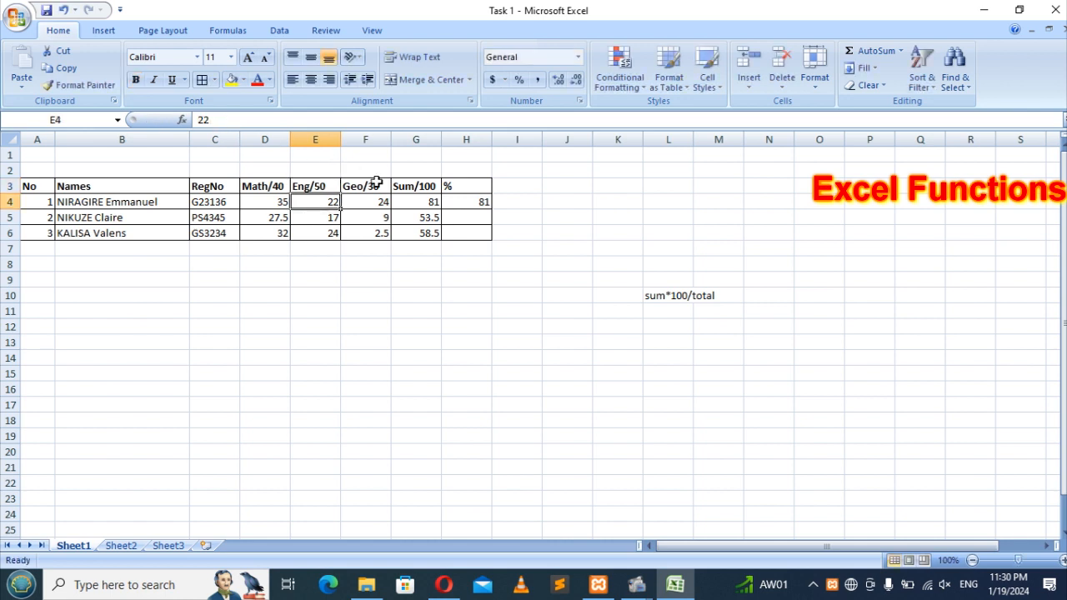
Step: Change the G3 heading from Sum/100 to Sum/120
left_click(417, 185)
left_click(236, 120)
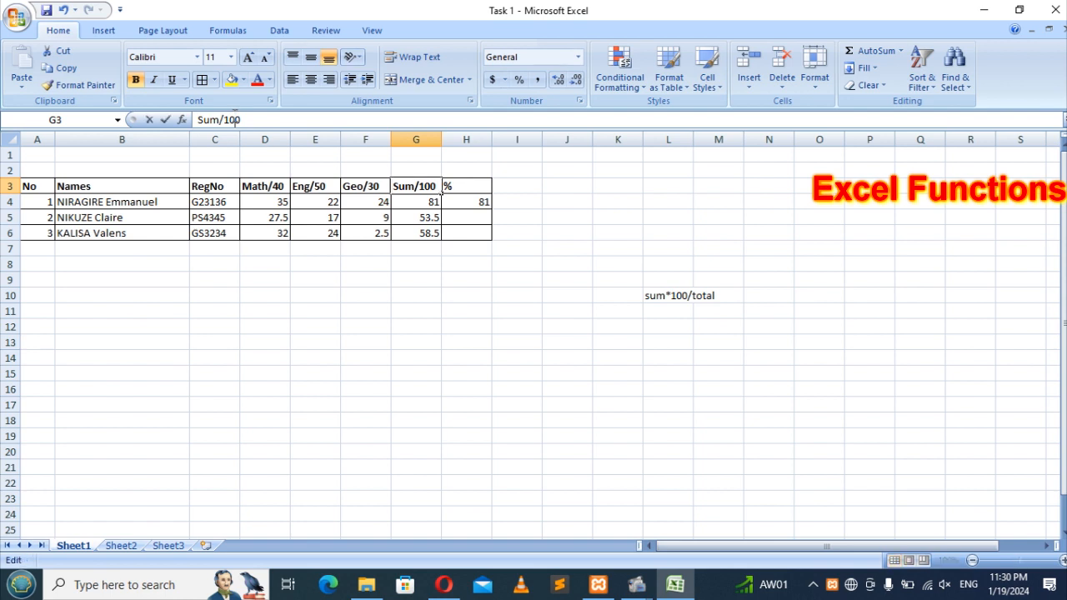
key("BackSpace")
type("2")
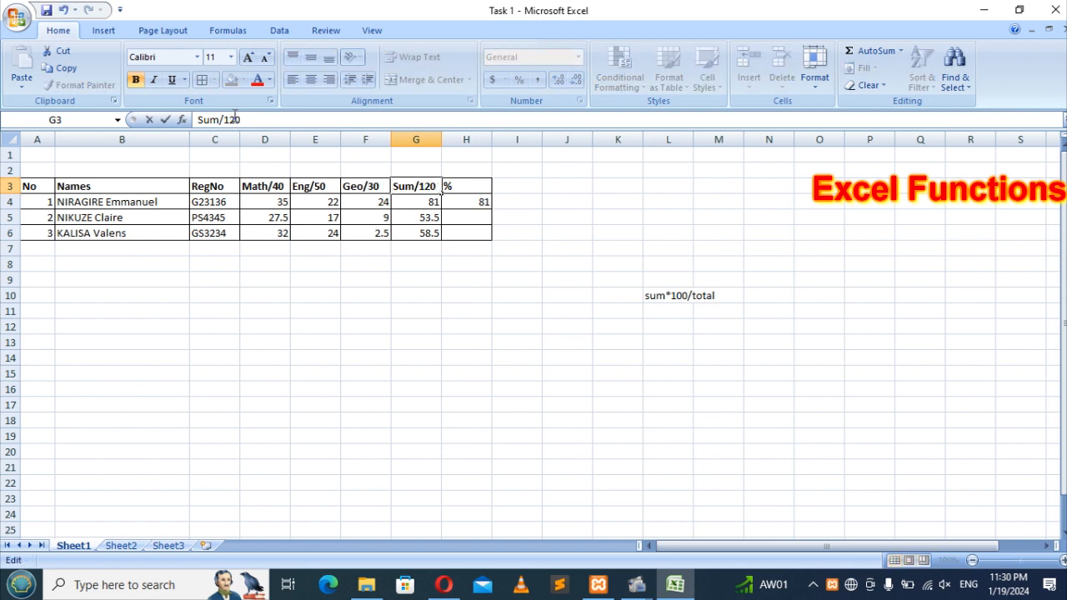
key("Return")
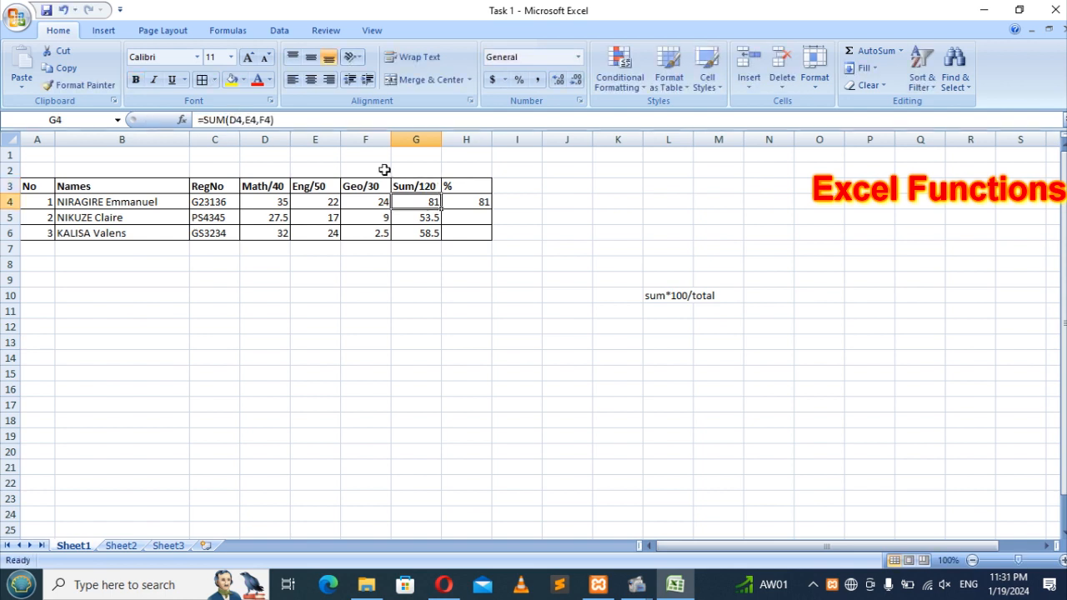
Step: Change H4's divisor from 100 to 120 so the first student's percentage reads 67.5
left_click(489, 202)
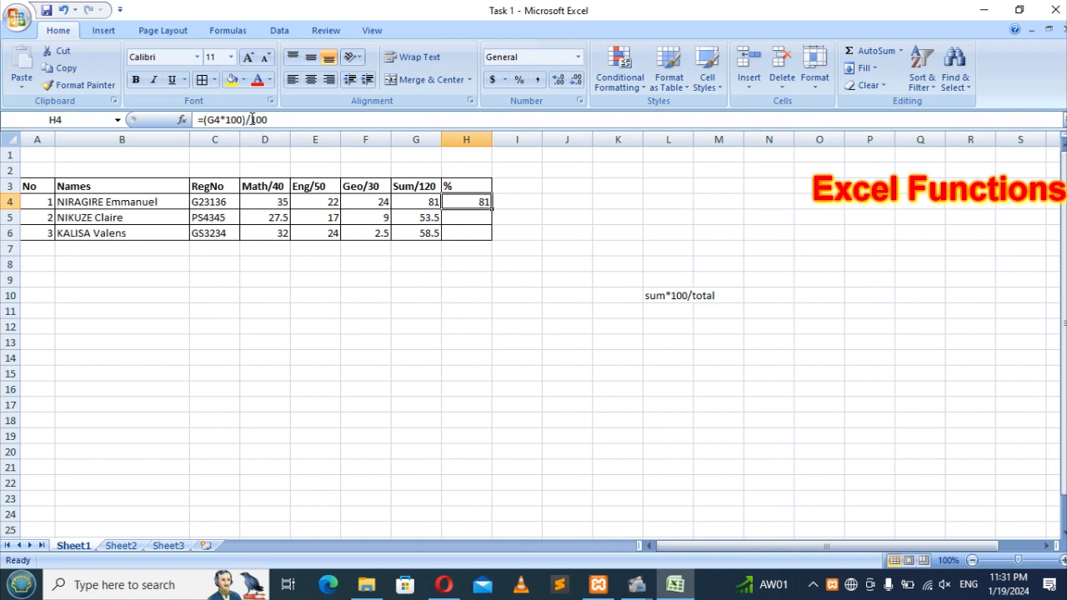
left_click(256, 120)
key("Delete")
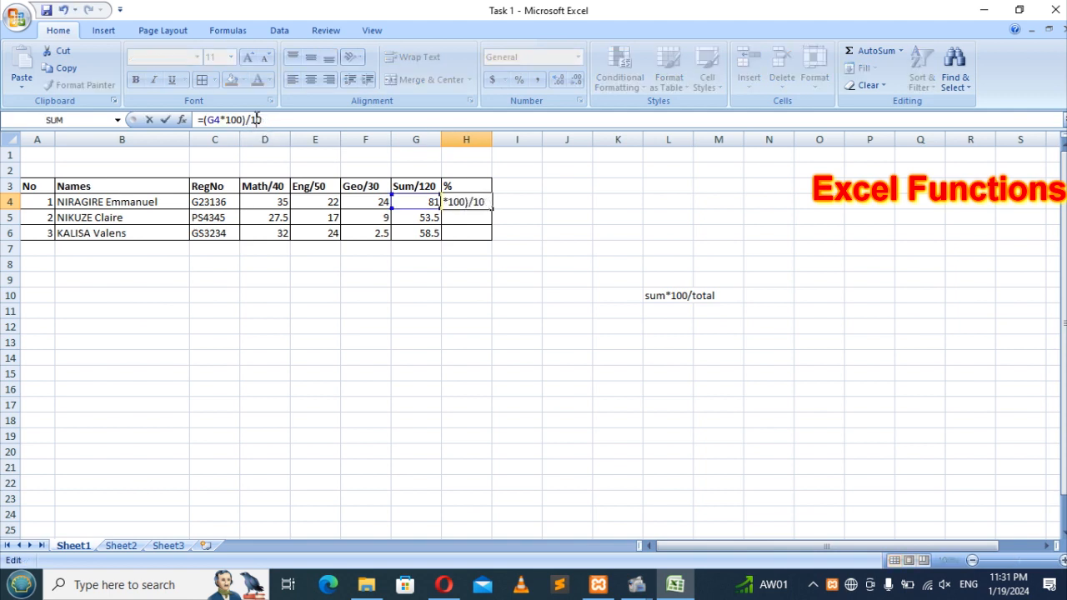
type("2")
key("Return")
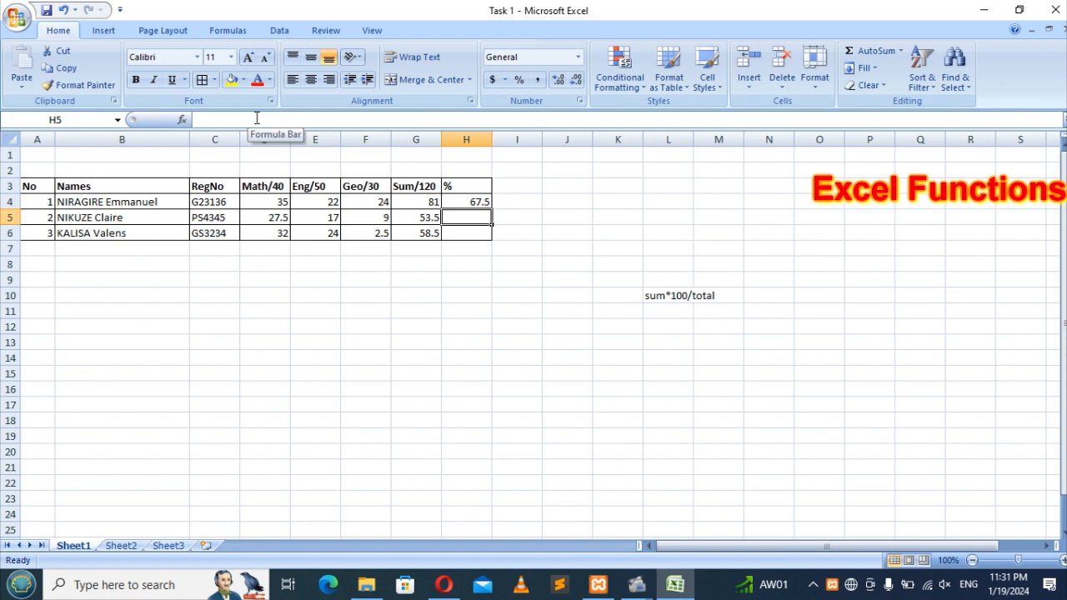
Step: Review the H4 formula =(G4*100)/120 against the Sum/120 heading and confirm it
left_click(459, 200)
left_click(415, 187)
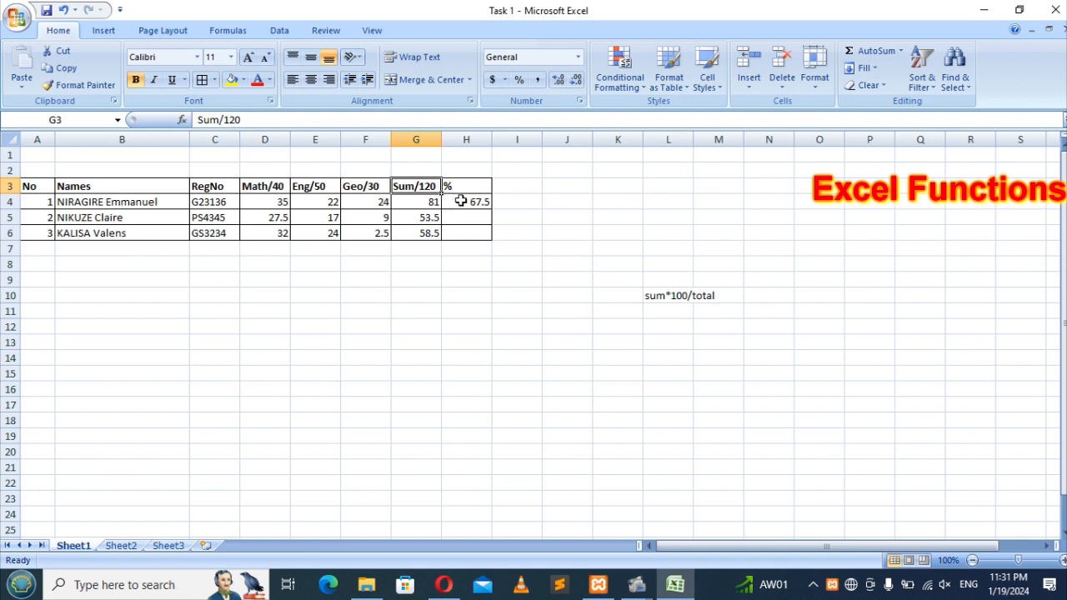
left_click(459, 201)
left_click(278, 119)
left_click_drag(276, 119, 197, 119)
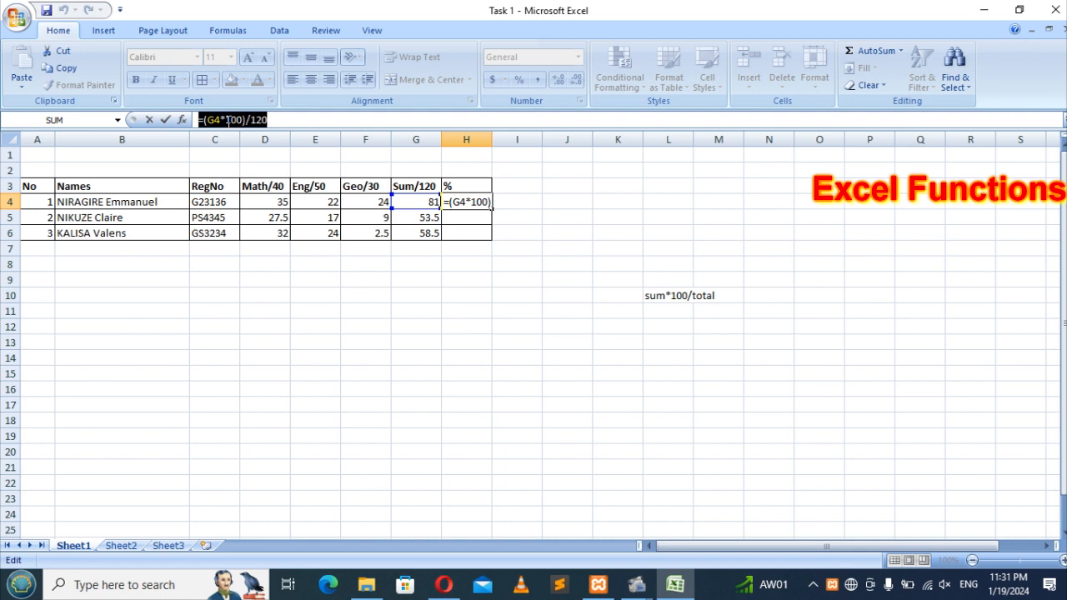
left_click(284, 120)
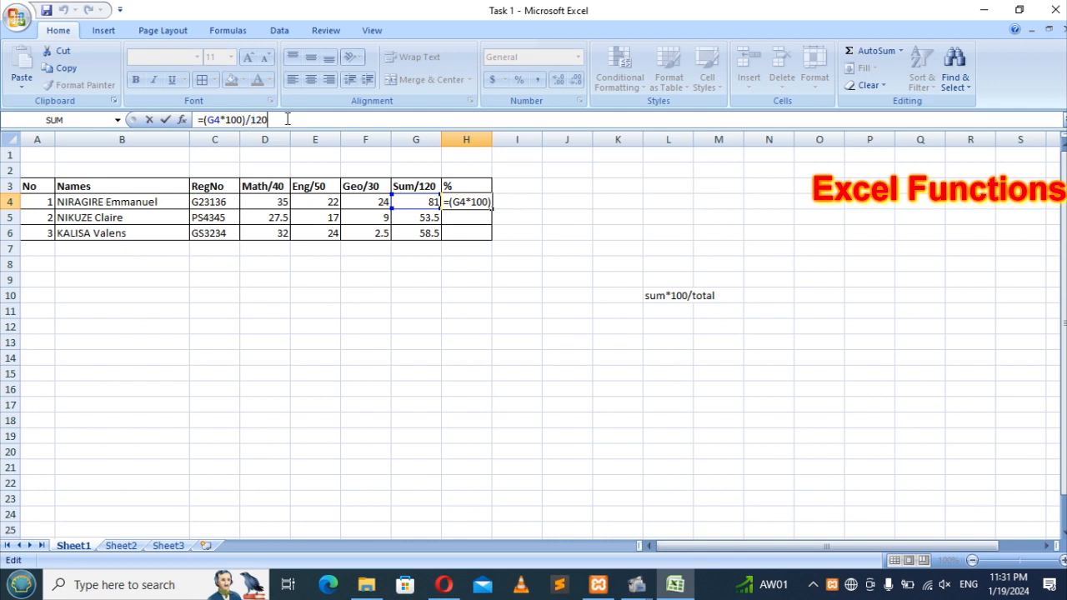
key("Return")
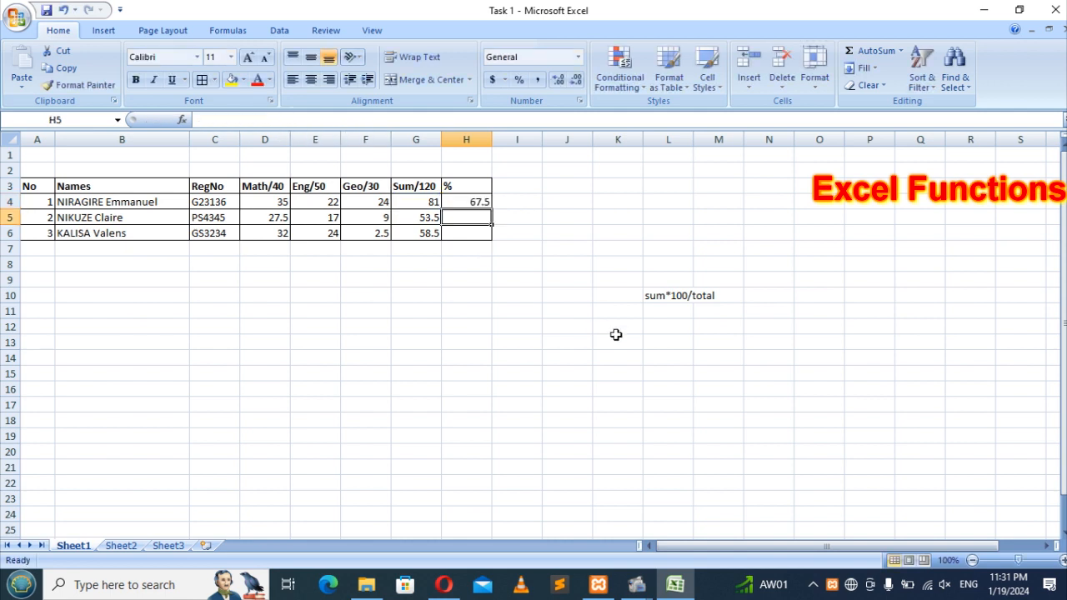
Step: Enter the label 'Total:' in L13 beside the table
left_click(763, 312)
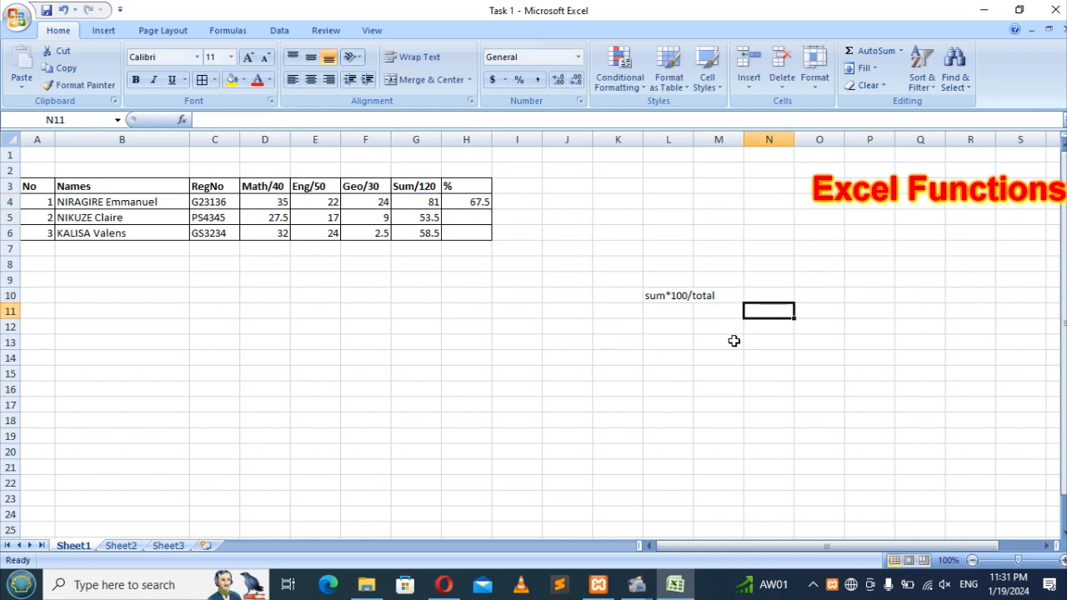
left_click(671, 347)
type("Tot")
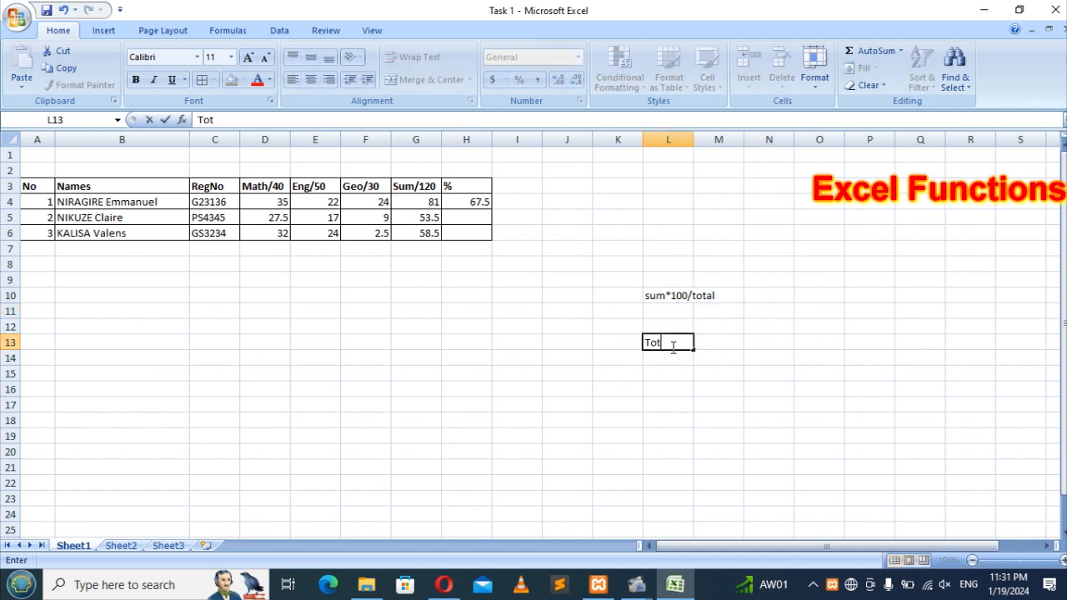
type("al:")
left_click(741, 375)
scroll(736, 317, "up", 1, "ctrl")
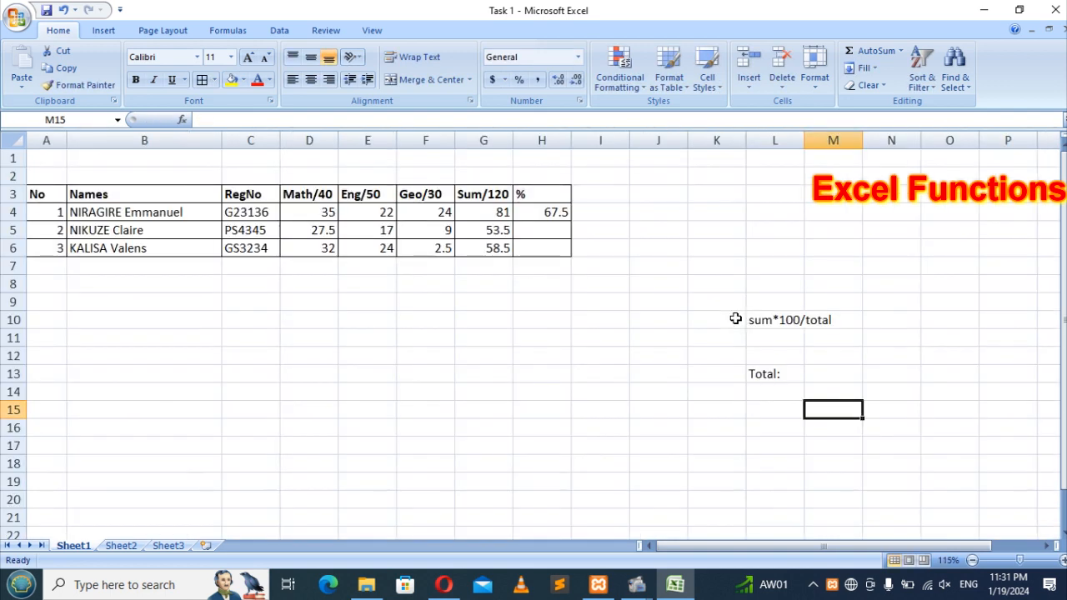
scroll(735, 318, "up", 1, "ctrl")
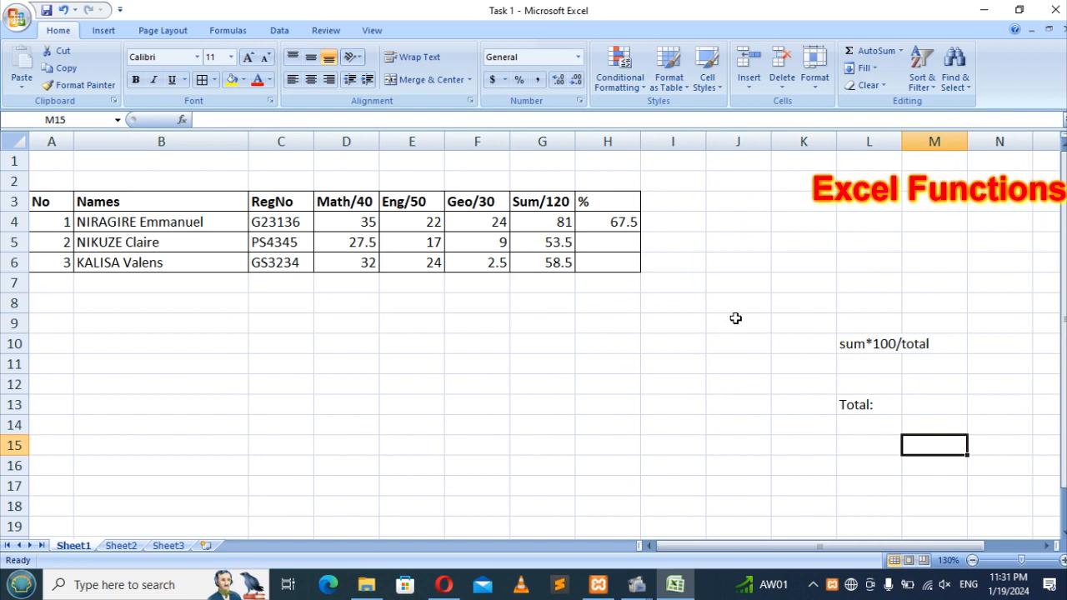
Step: Write 'marks of courses' in M13, fixing the typos
left_click(930, 399)
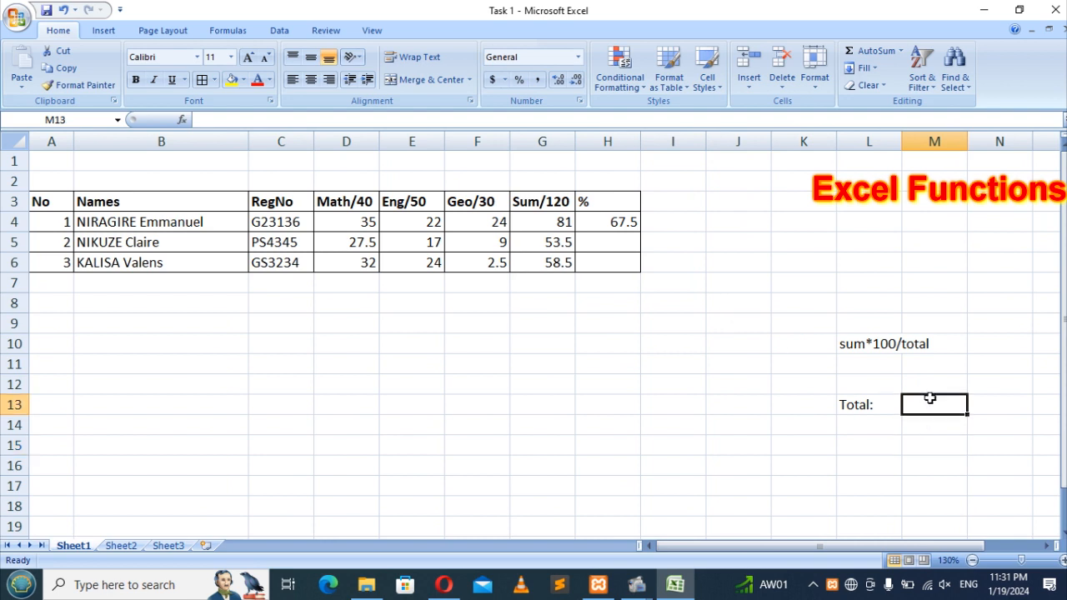
type("maarks")
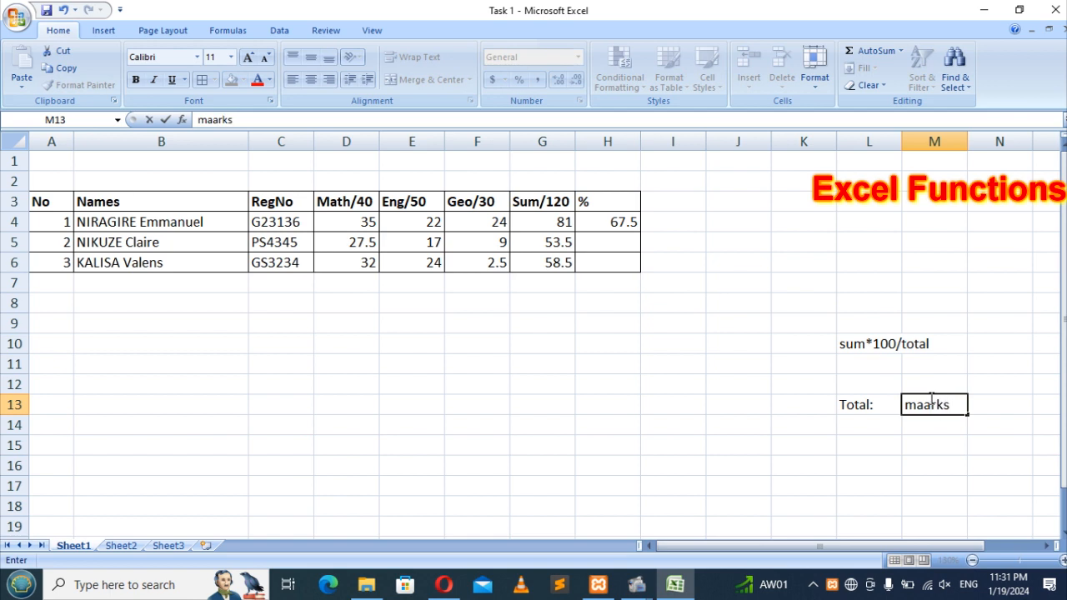
type(" of courses")
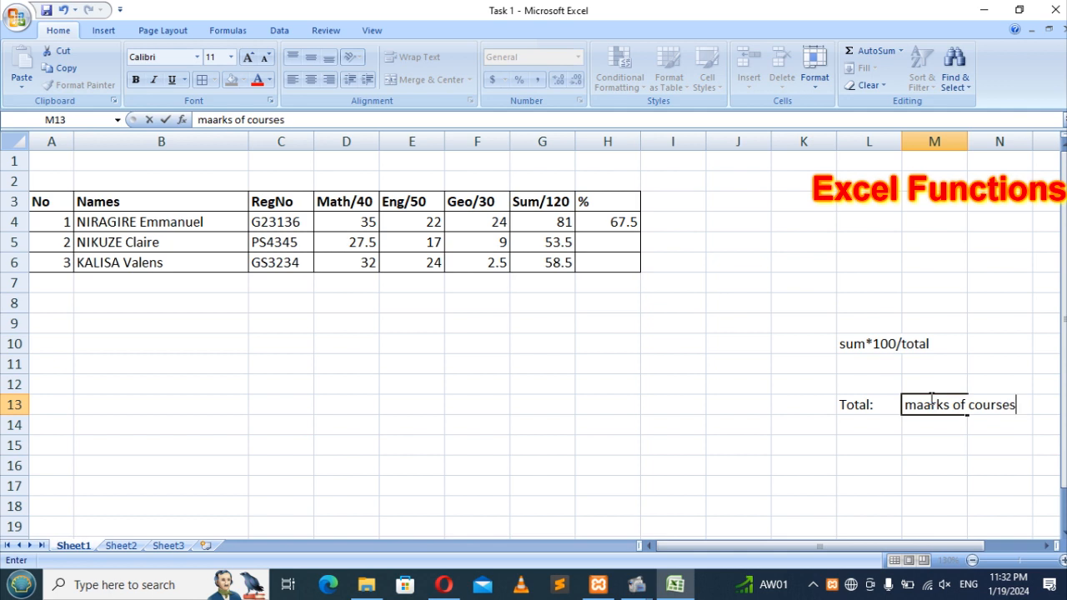
left_click(931, 400)
key("BackSpace")
key("Return")
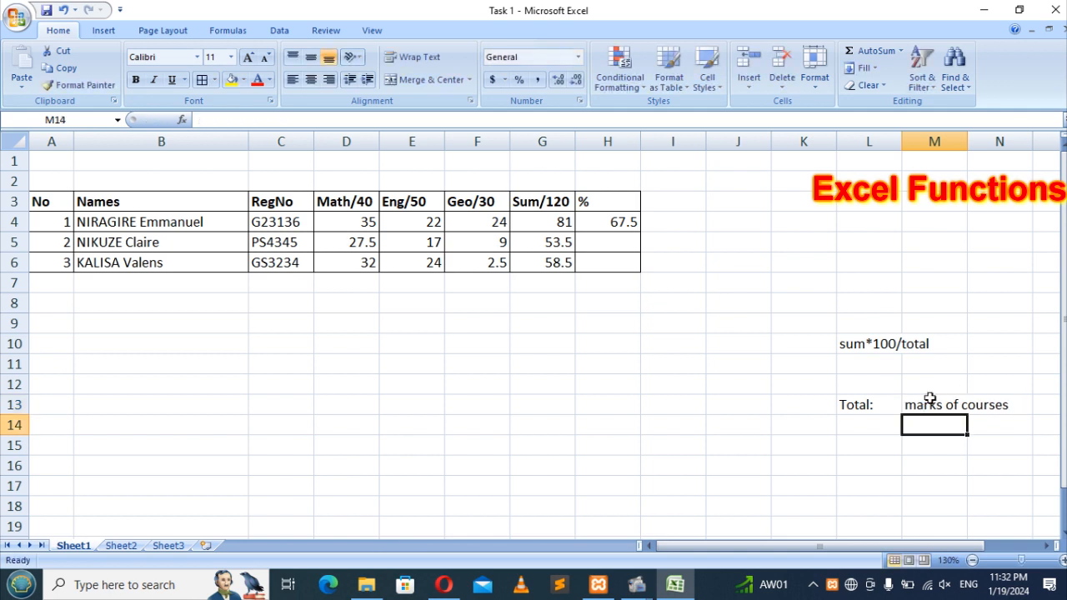
Step: Write the L12 note 'sum: total marks of each student', correcting it in the formula bar
left_click(860, 383)
type("s")
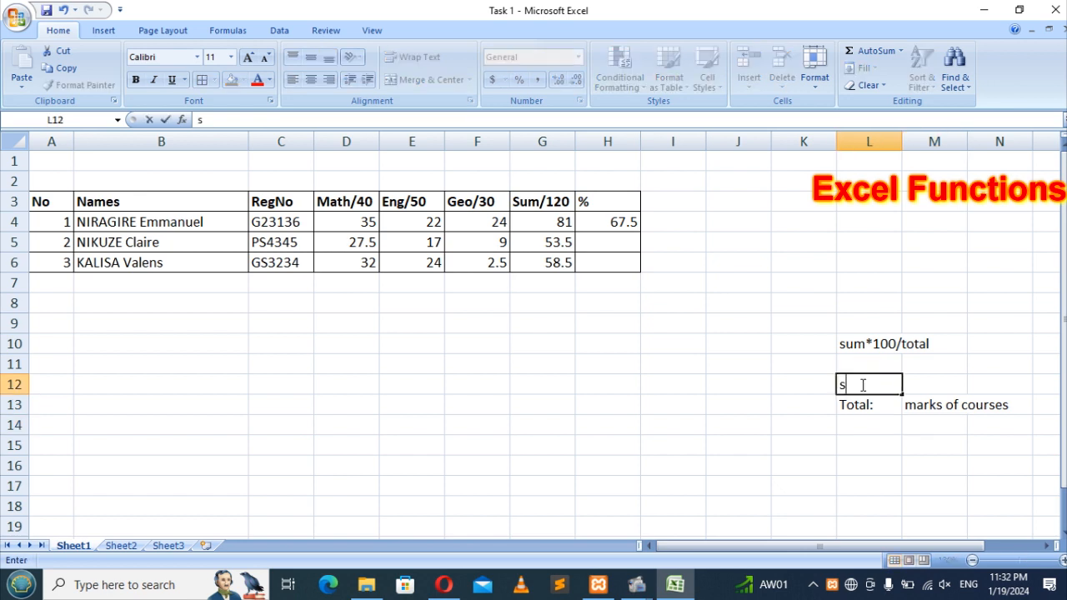
type("um: total")
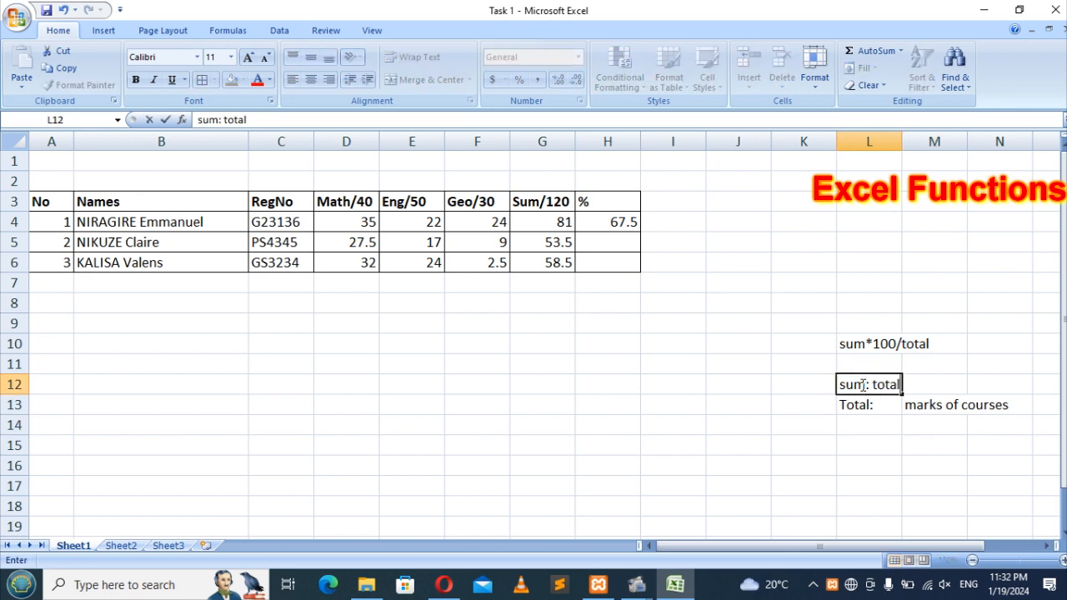
type(" marks of")
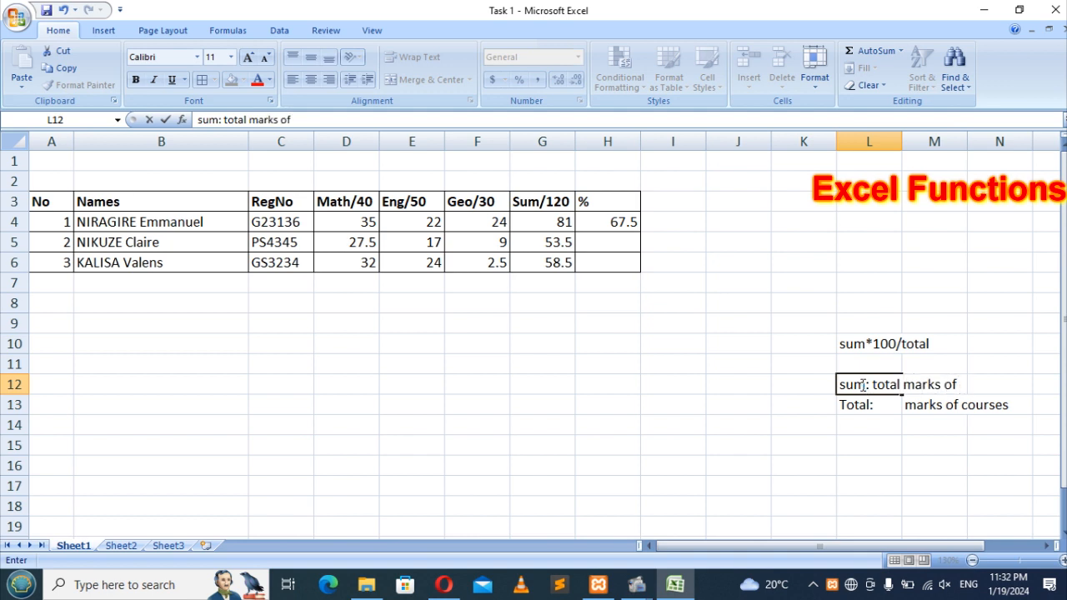
type(" students")
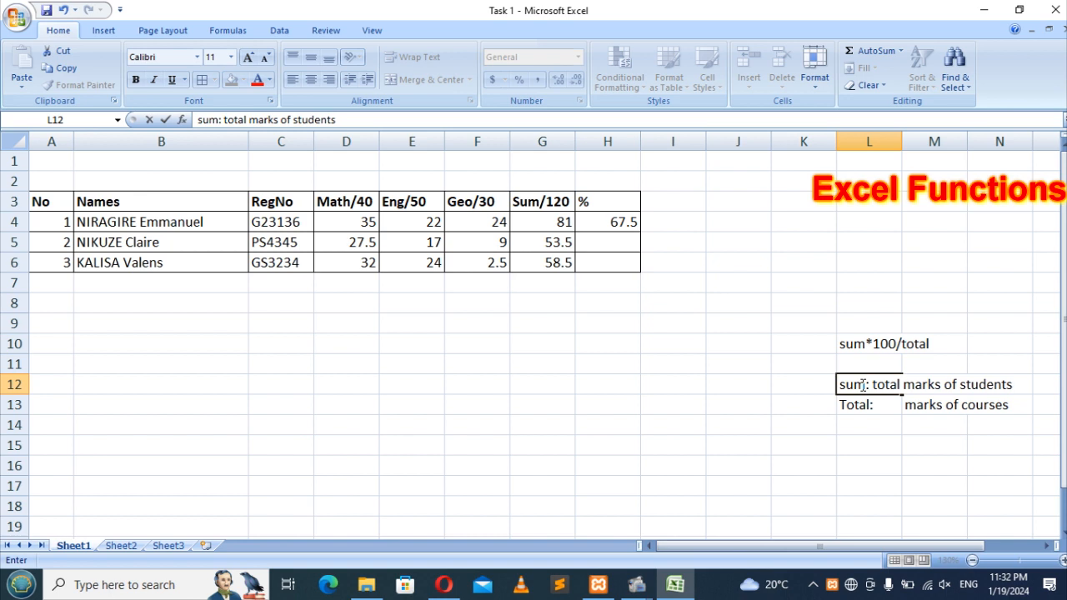
key("BackSpace")
key("Return")
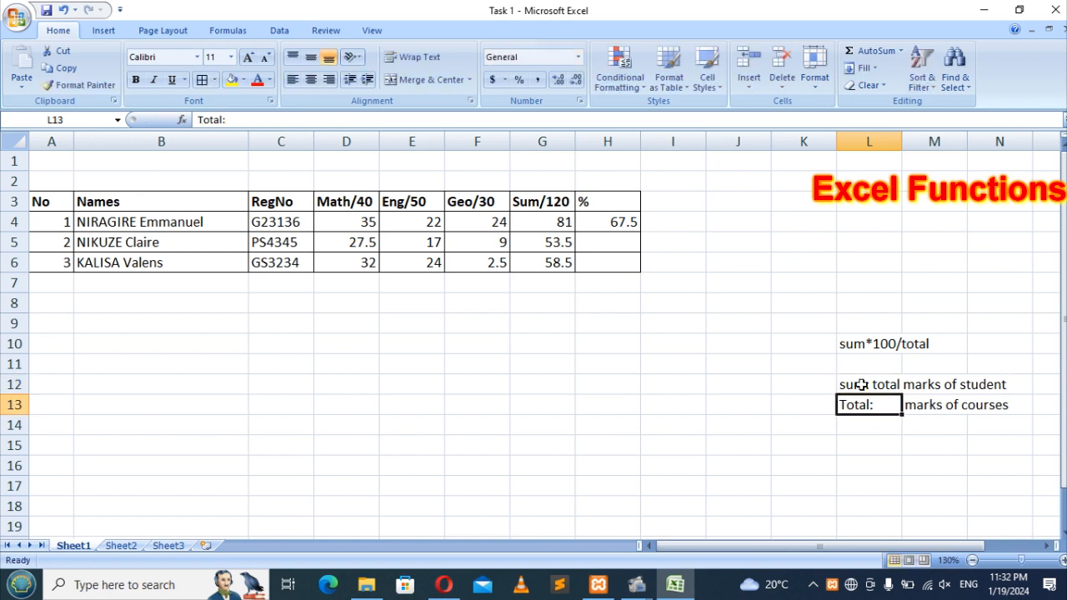
left_click(860, 385)
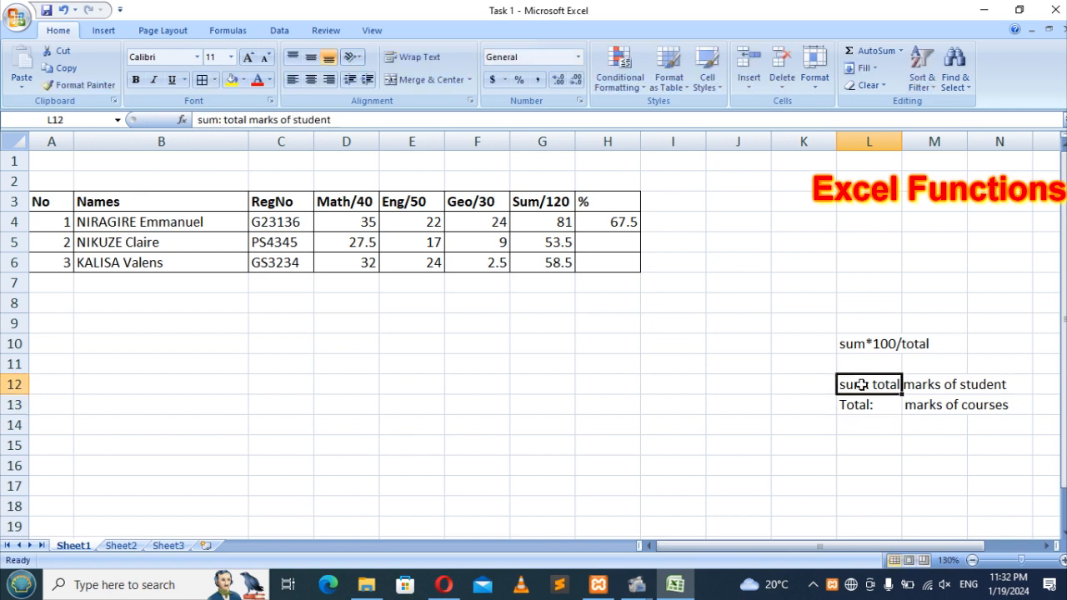
left_click(385, 119)
left_click(293, 119)
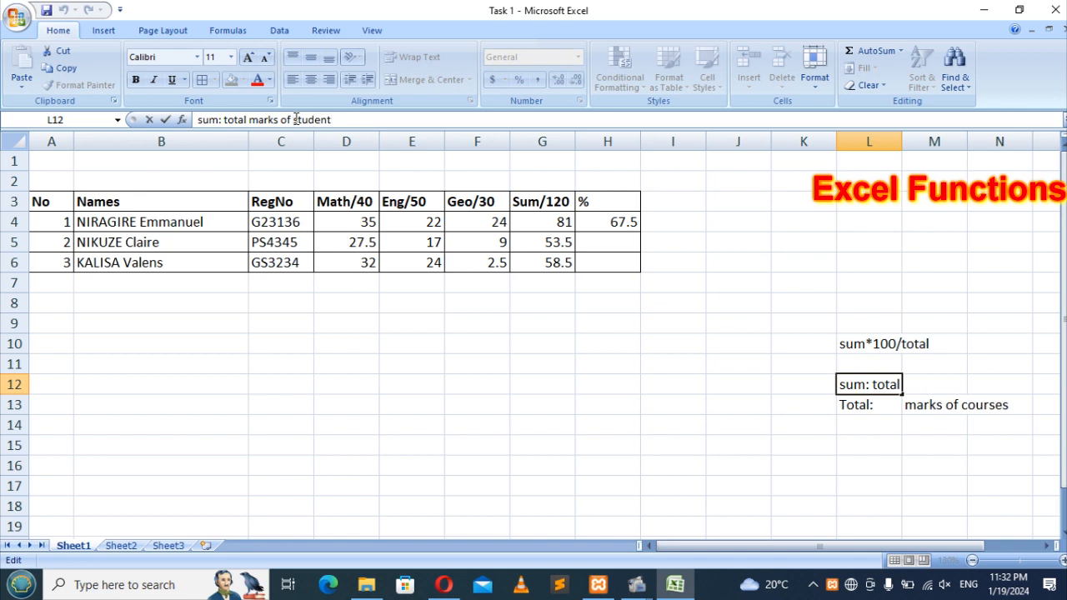
type("each")
key("Return")
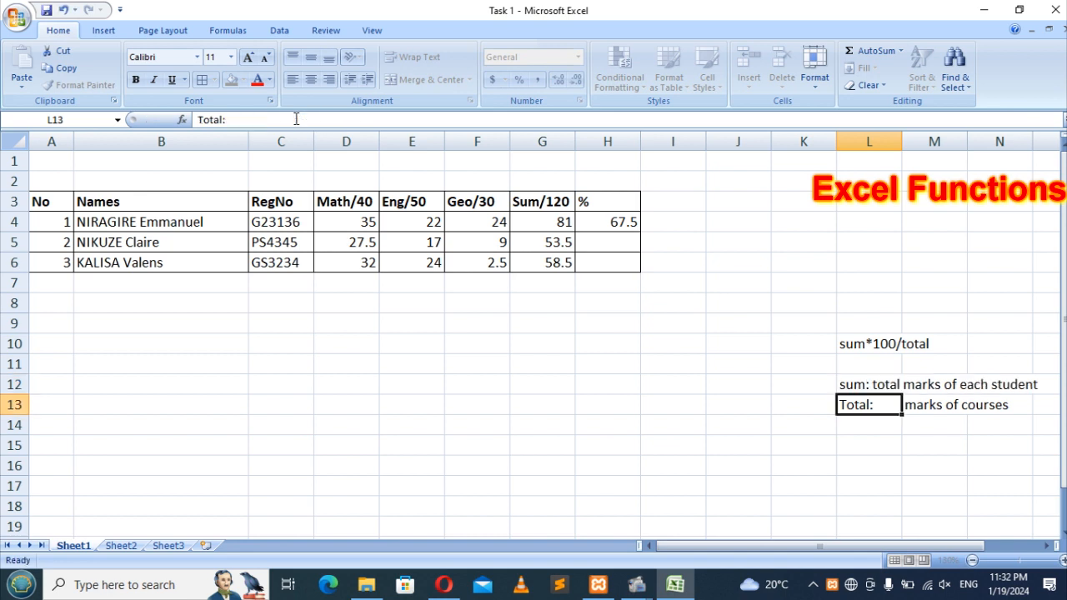
left_click(873, 360)
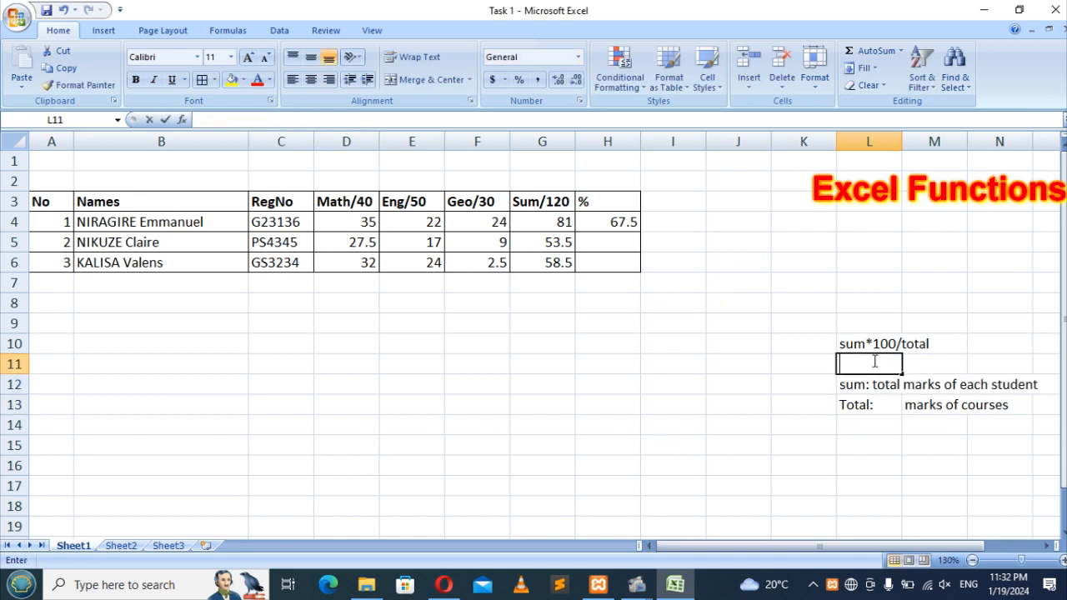
left_click(972, 342)
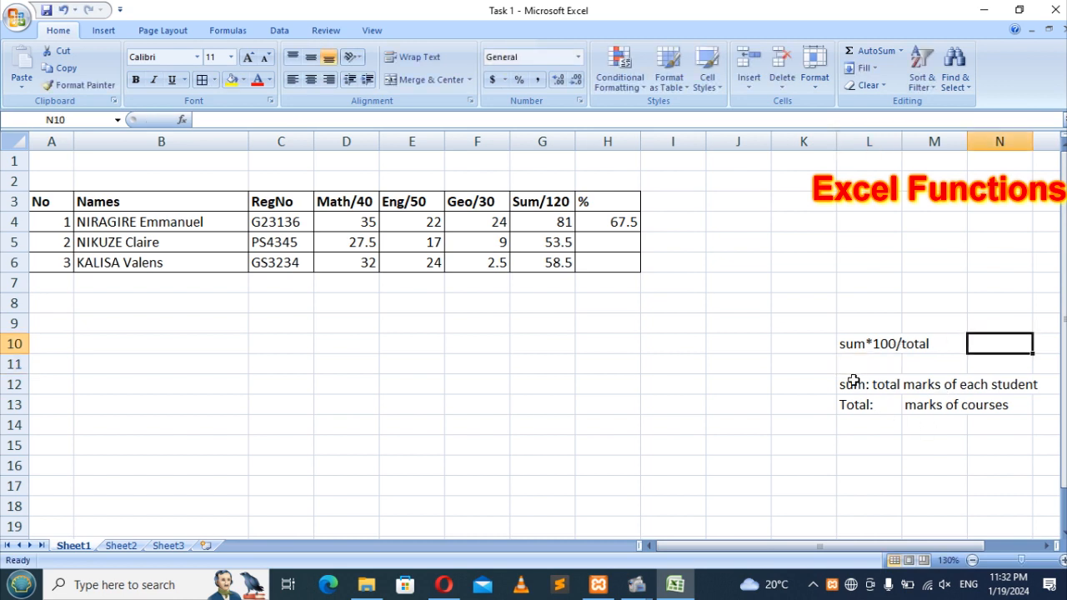
Step: Clear the side notes in L12:N13 and L10:M11
left_click_drag(845, 385, 1006, 406)
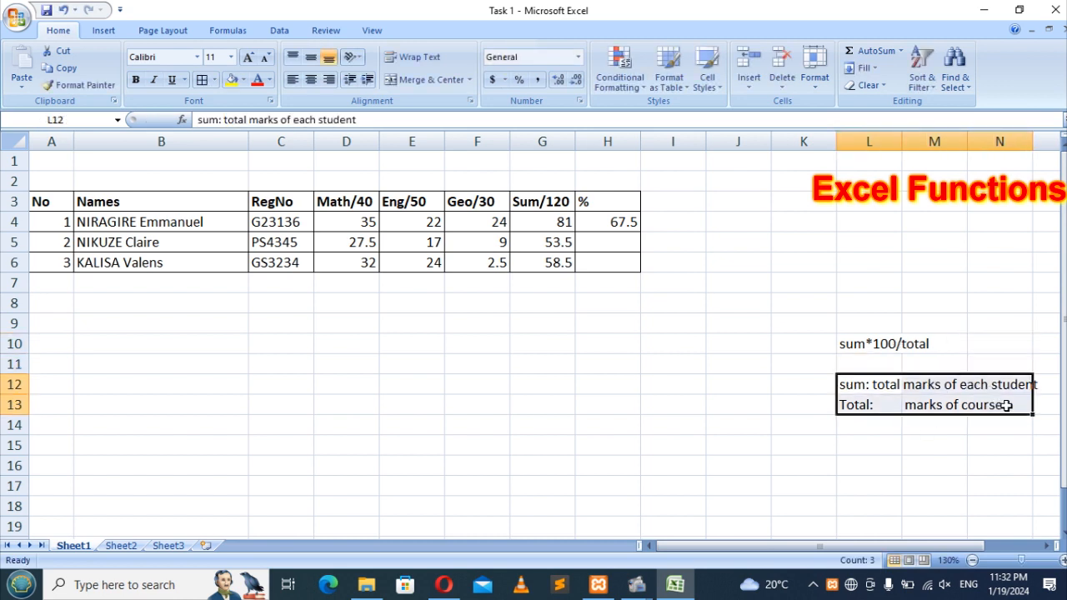
key("Delete")
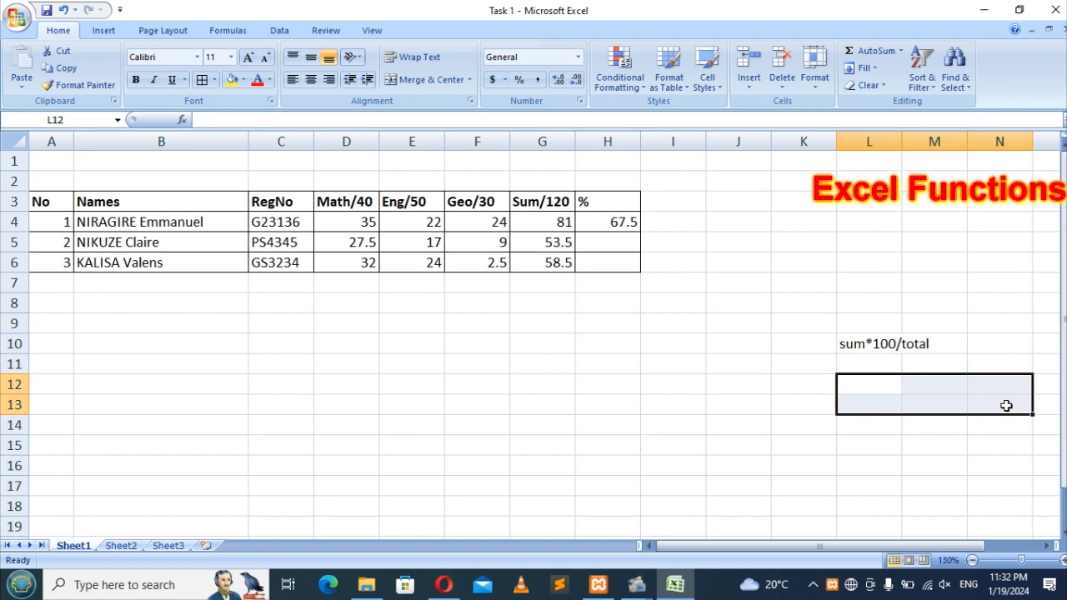
left_click_drag(892, 348, 933, 356)
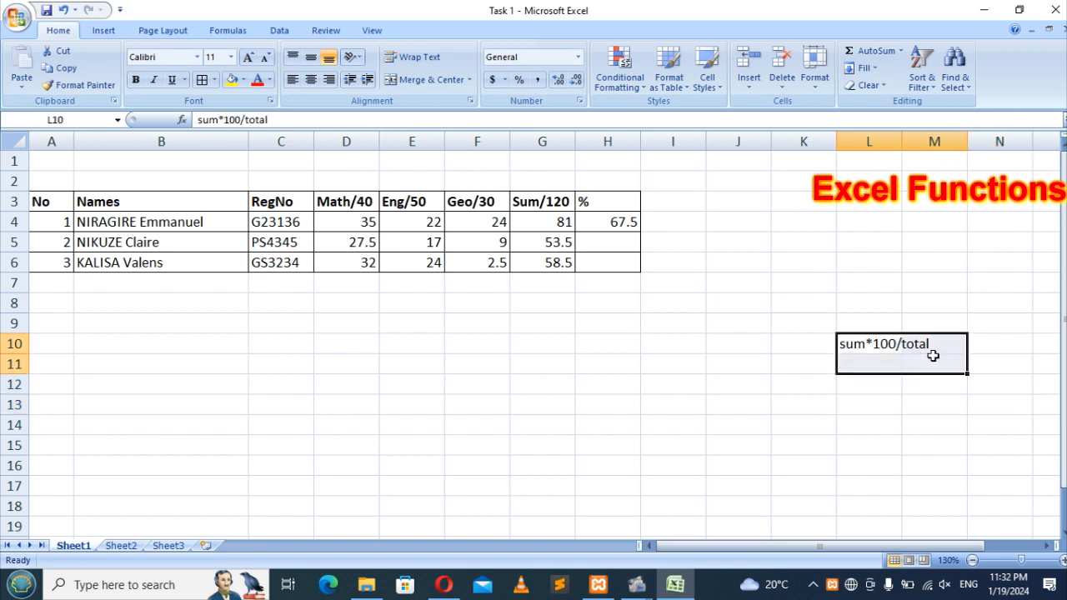
key("Delete")
Step: Fill H4's percentage formula down to H6, giving 44.5833 and 48.75
left_click(614, 217)
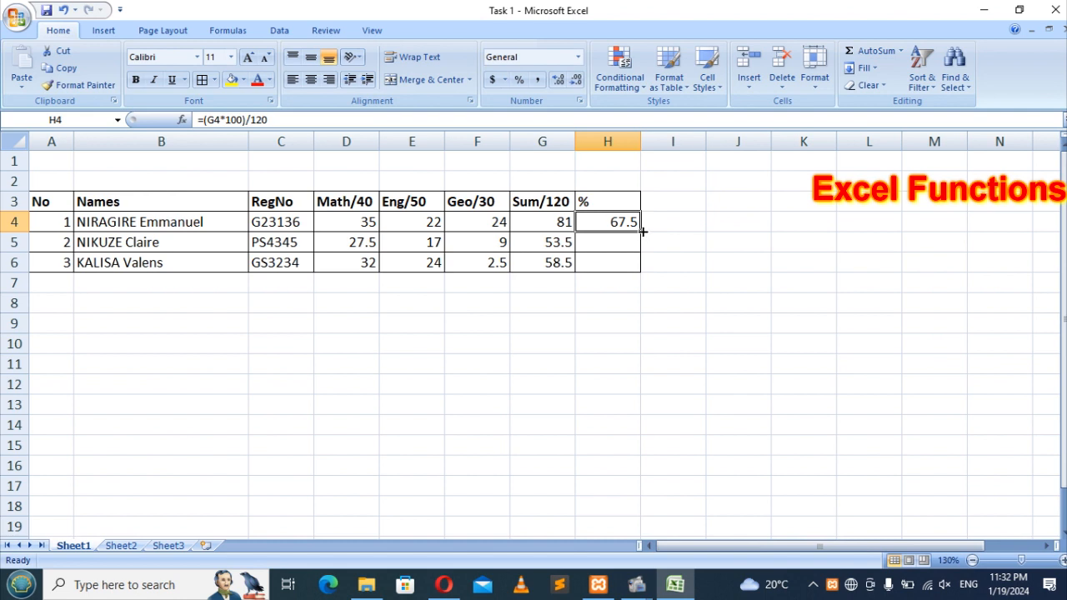
left_click_drag(642, 232, 649, 284)
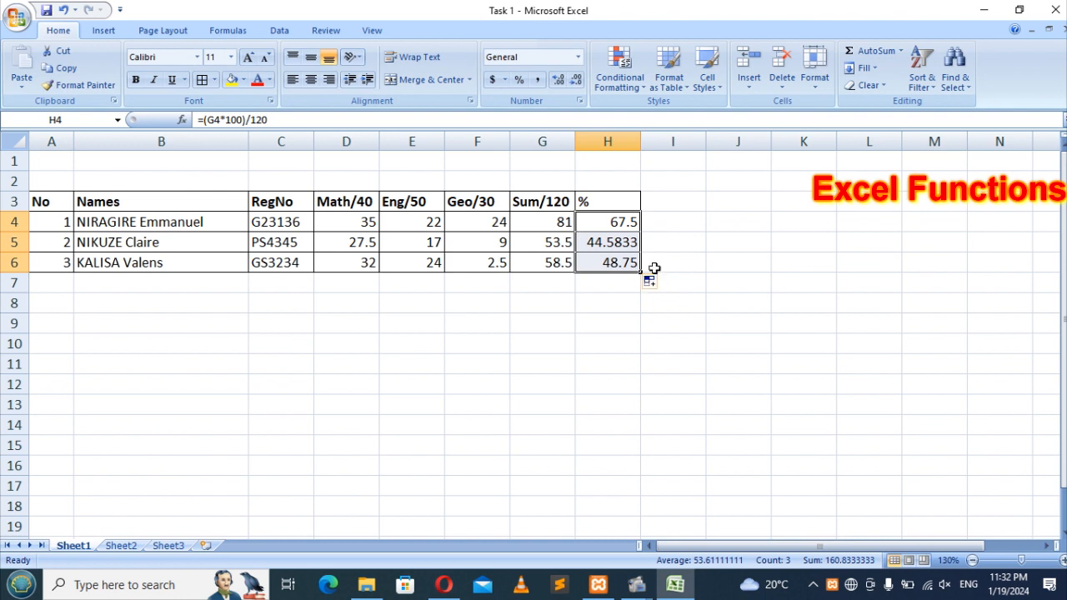
left_click(703, 236)
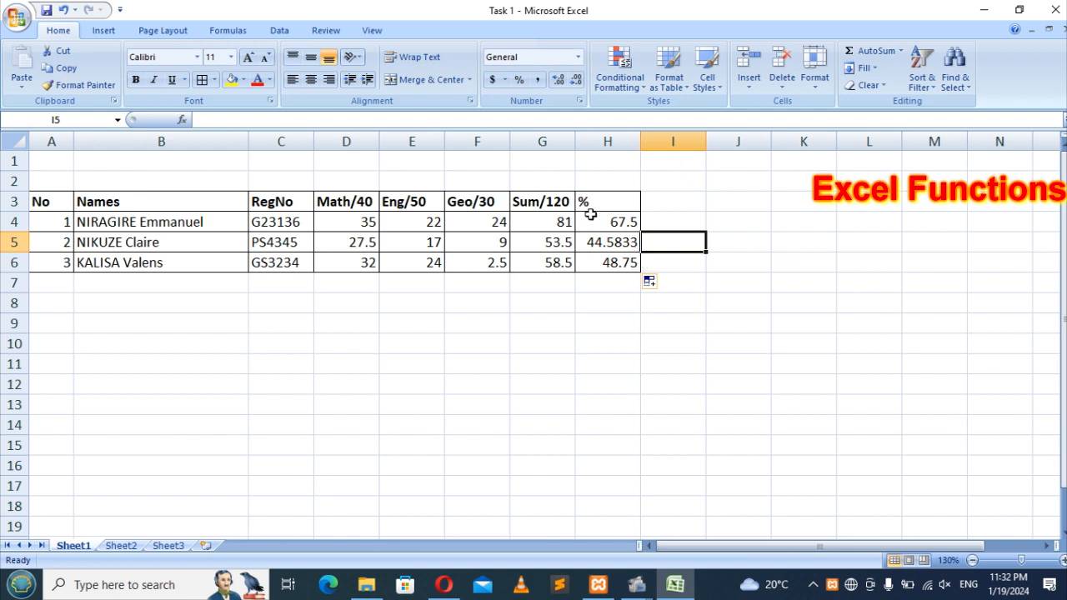
left_click_drag(600, 220, 613, 266)
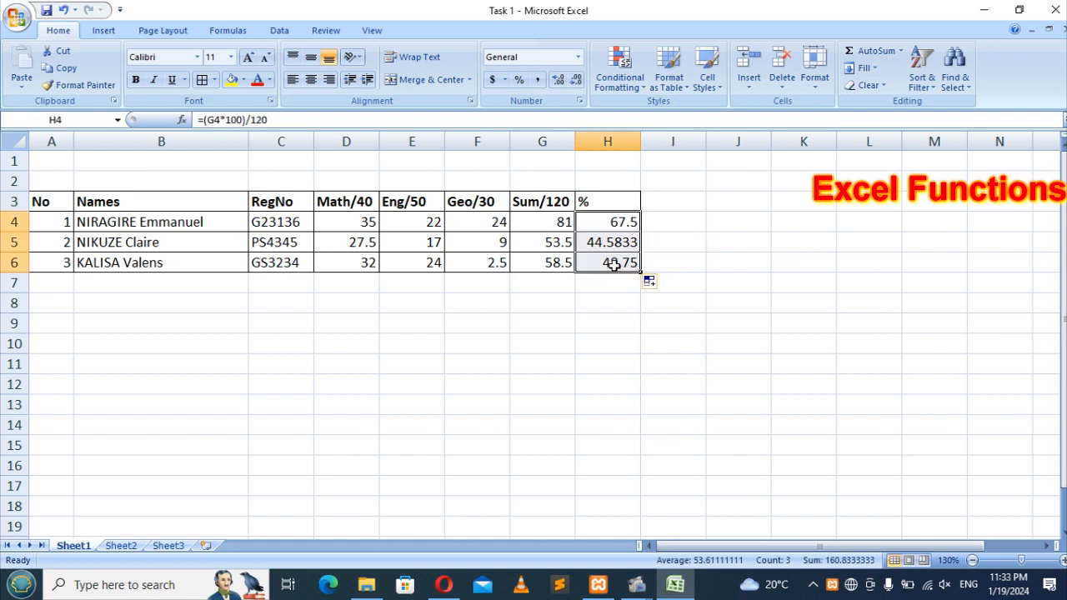
Step: Format H4:H6 as Number with 1 decimal place, showing 67.5, 44.6 and 48.8
right_click(618, 269)
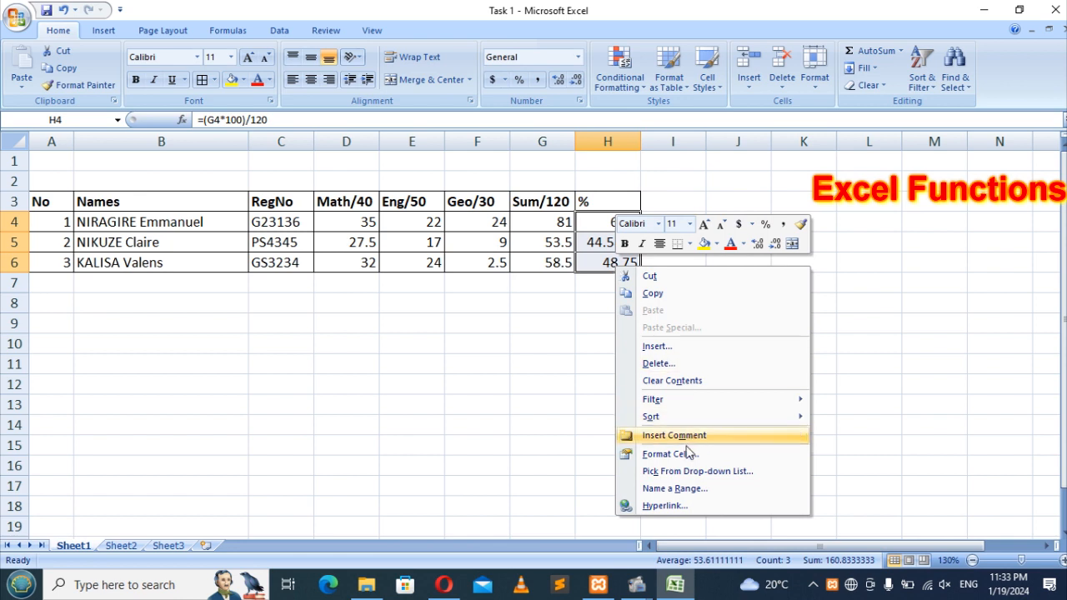
key("Escape")
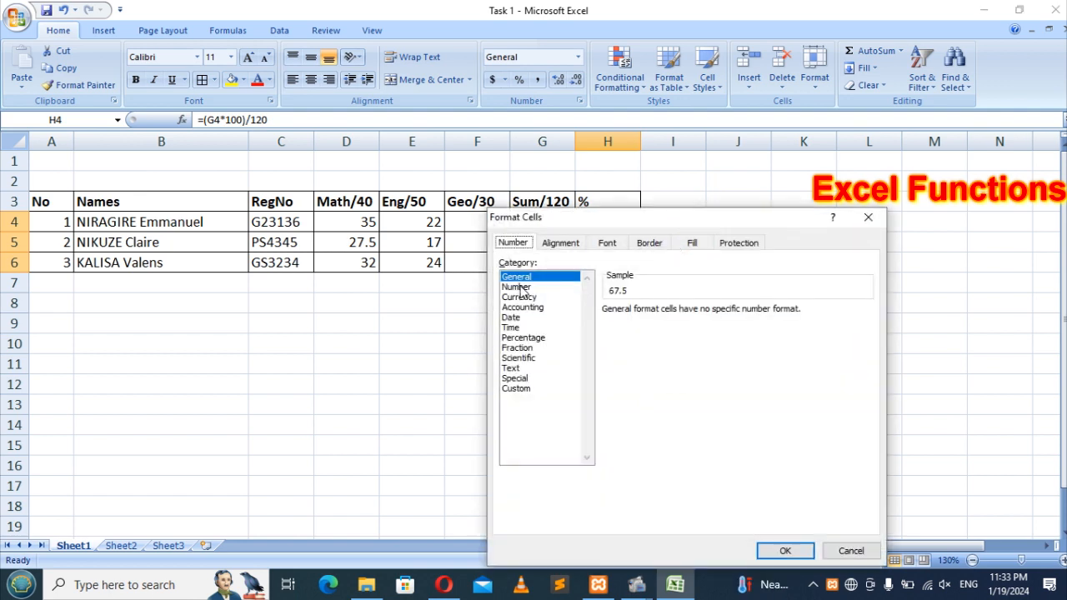
left_click(522, 288)
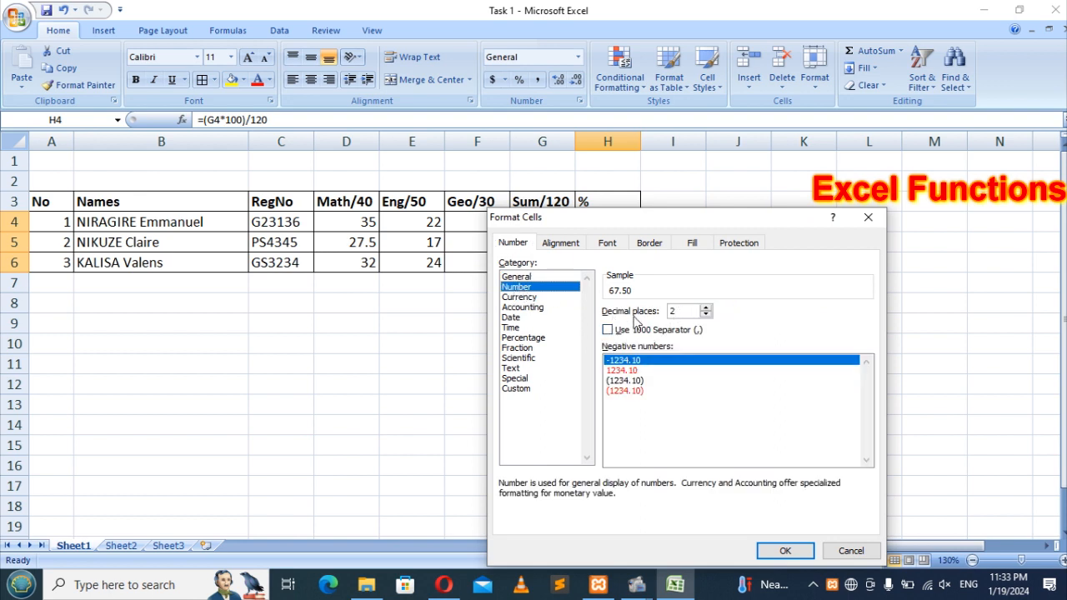
left_click(705, 314)
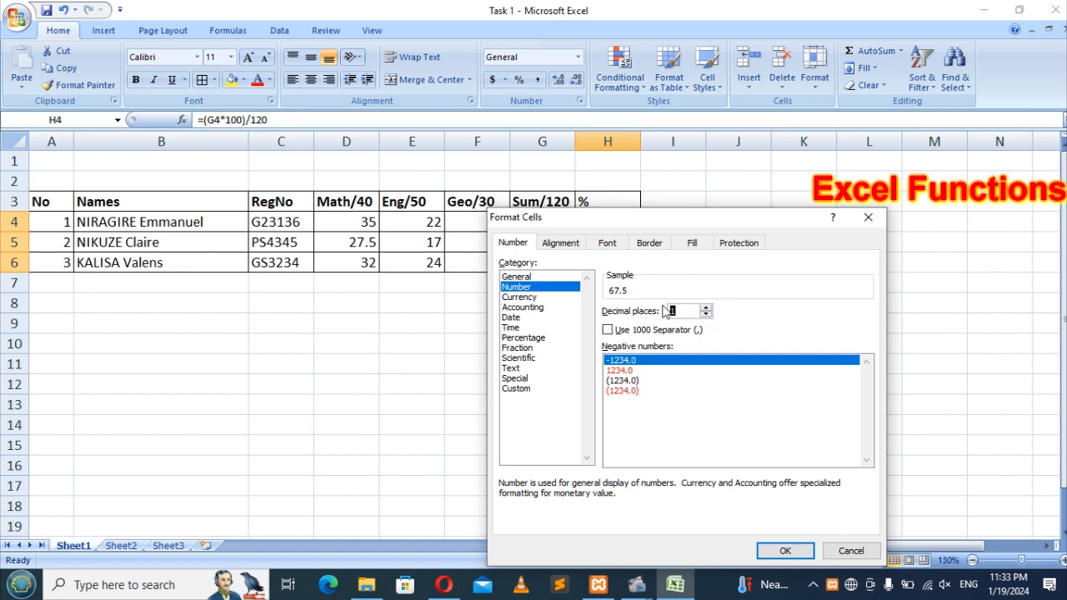
left_click(788, 551)
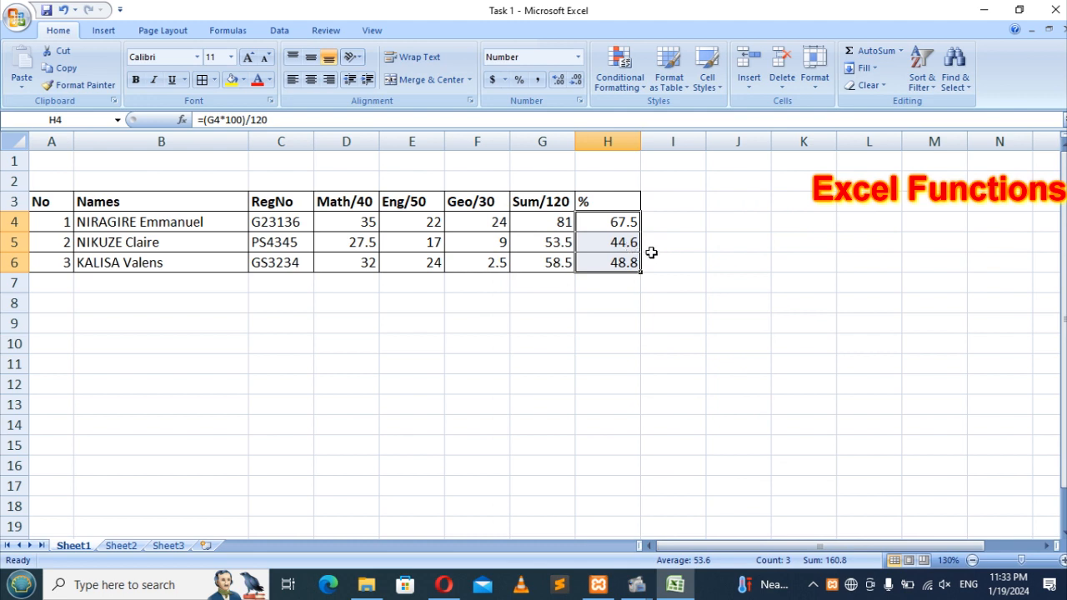
left_click(682, 243)
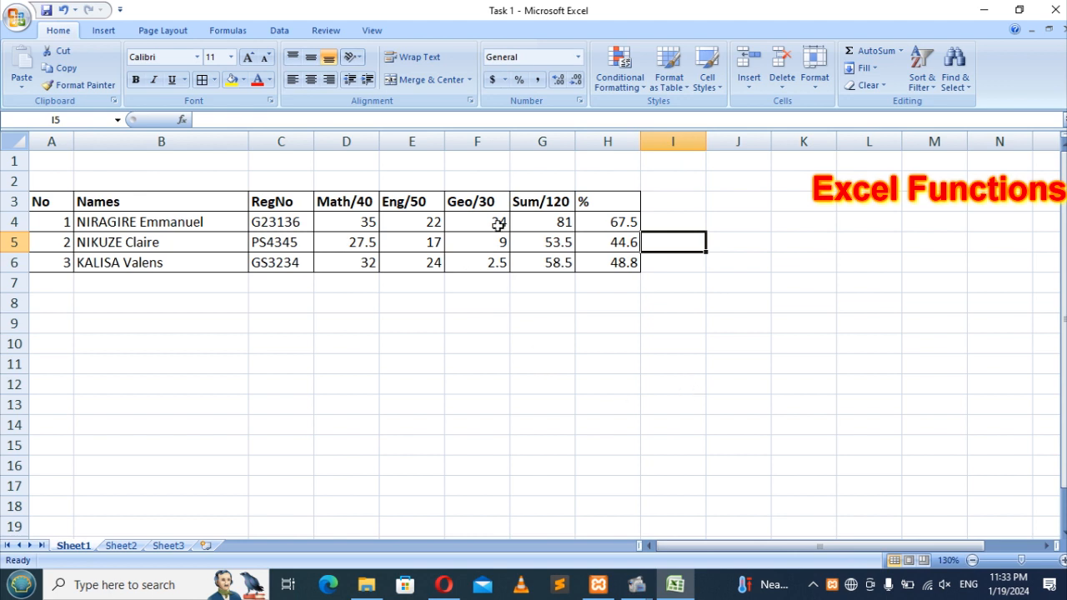
Step: Change the second student's English mark in E5 to 10
left_click(344, 215)
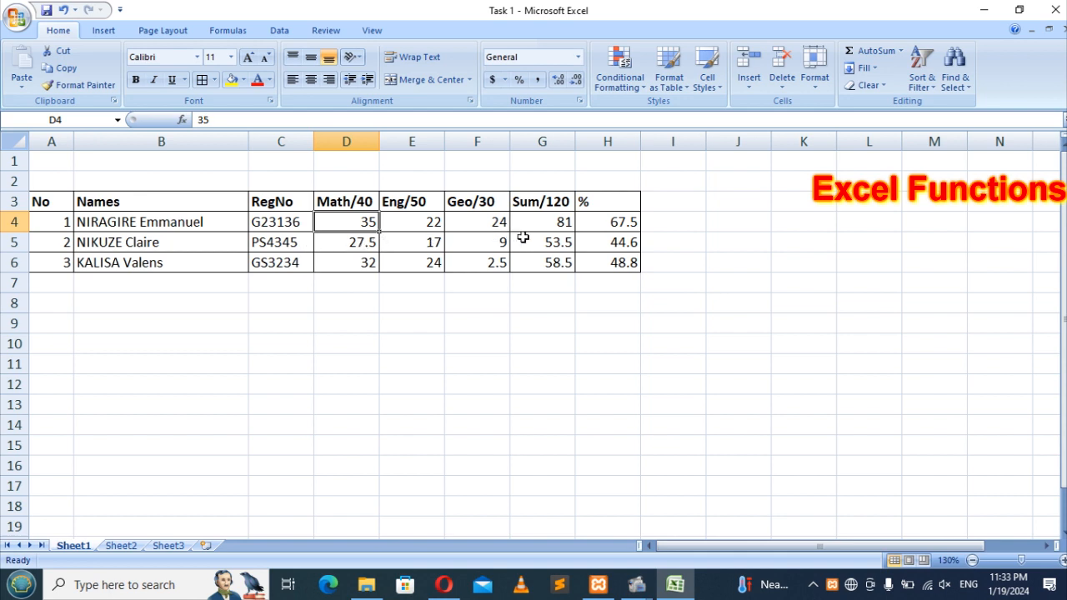
left_click(421, 240)
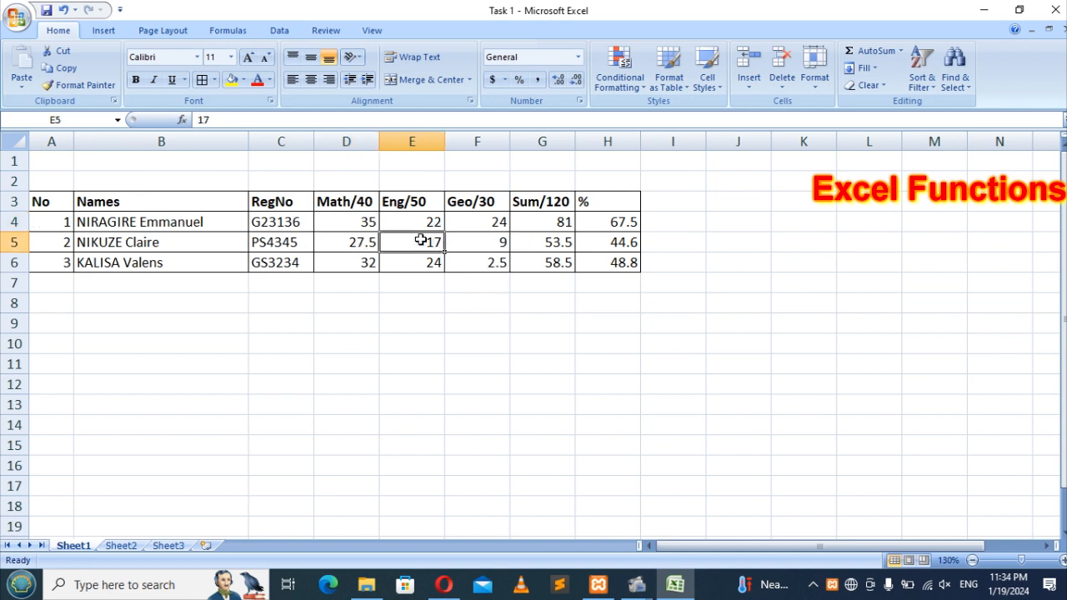
type("10")
key("Return")
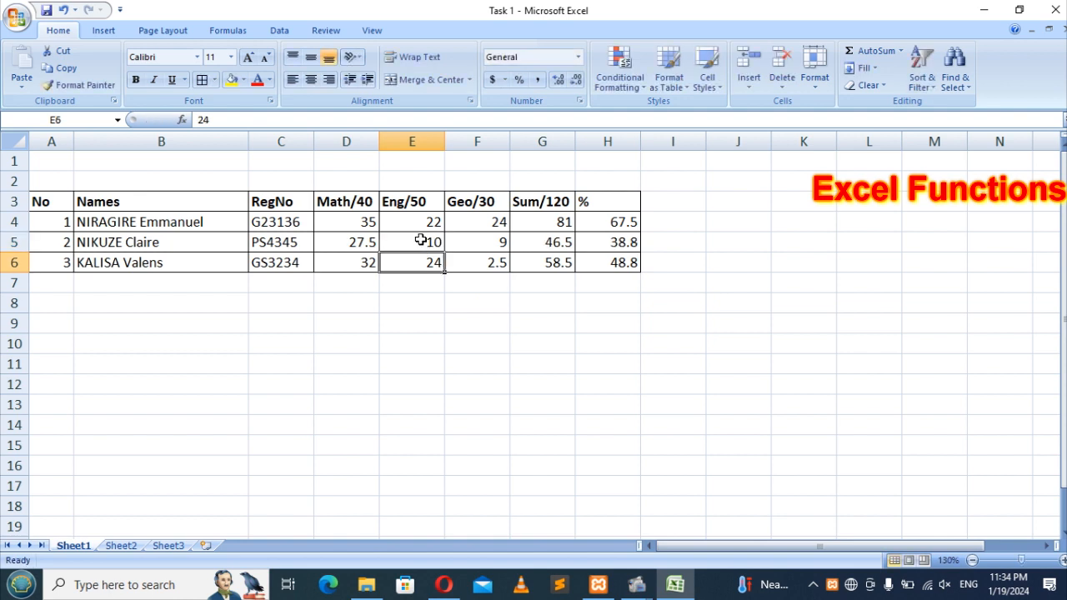
Step: Check the SUM formulas behind the totals and select G4:G6
left_click(559, 244)
left_click(739, 243)
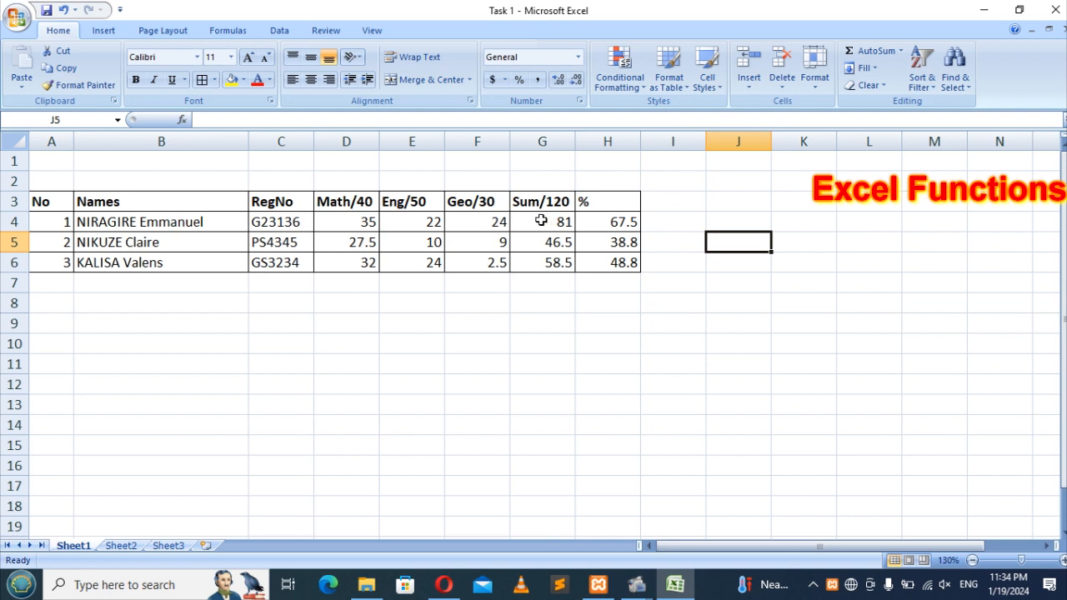
left_click_drag(542, 222, 551, 262)
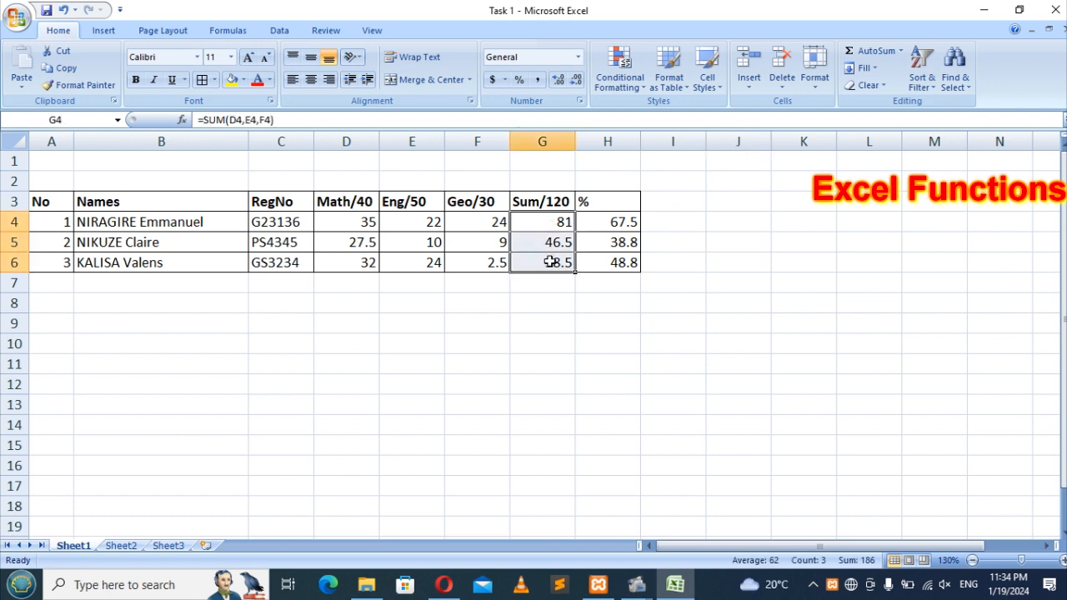
double_click(537, 221)
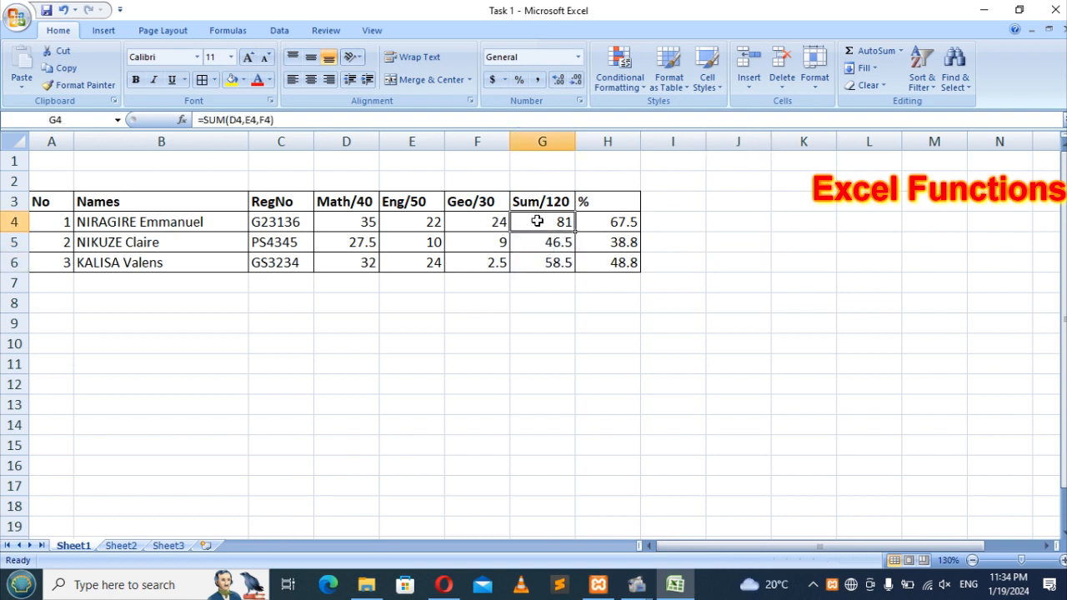
left_click_drag(538, 222, 553, 279)
left_click(554, 302)
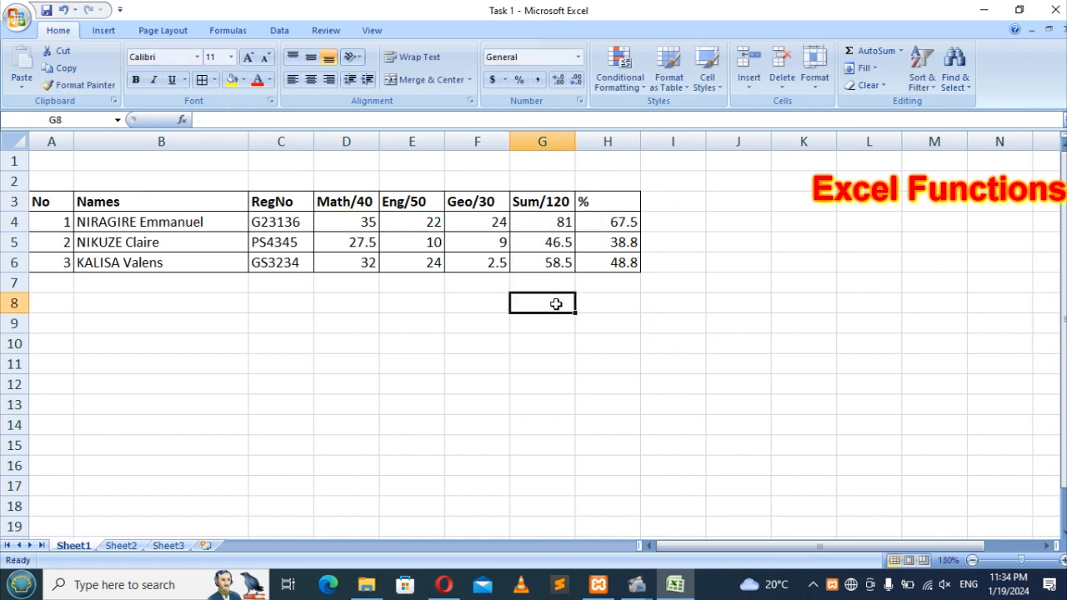
left_click_drag(540, 214, 544, 256)
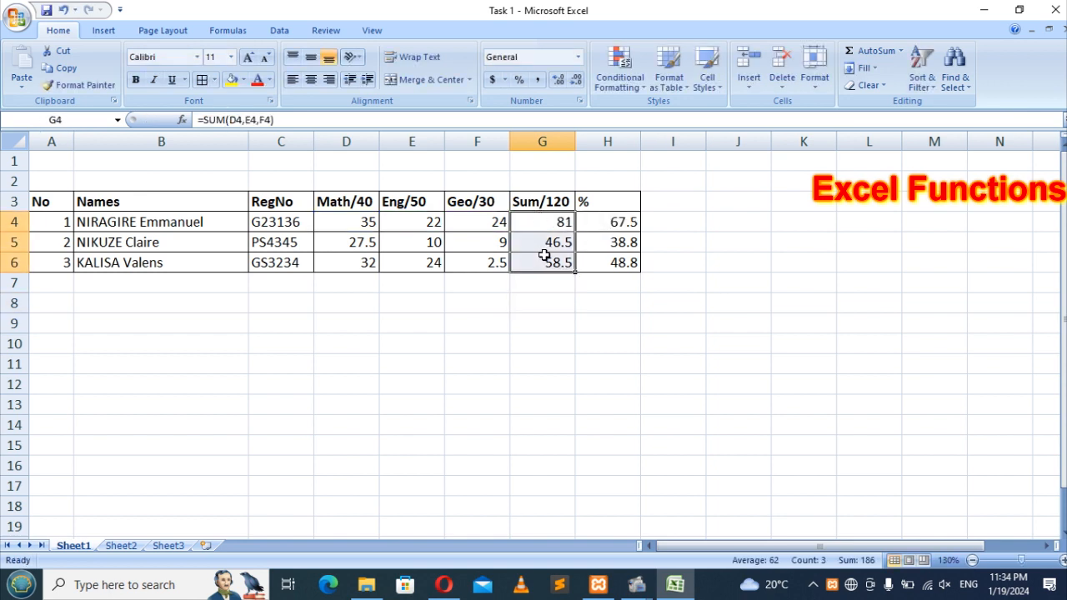
Step: Start a Highlight Cells 'Less Than' rule on the totals with threshold 50
left_click(644, 87)
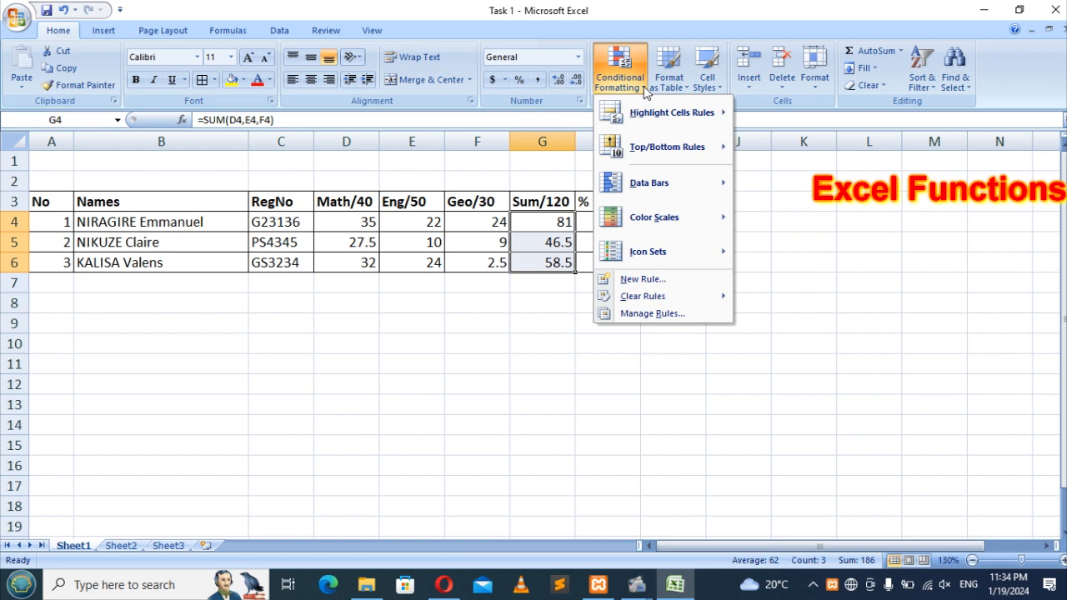
mouse_move(661, 120)
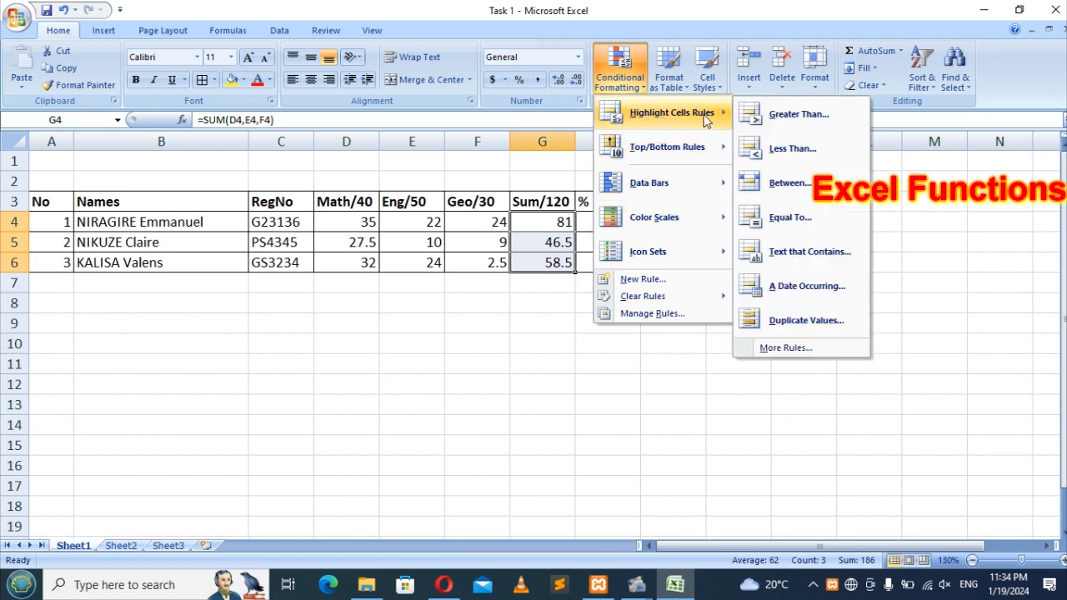
left_click(806, 148)
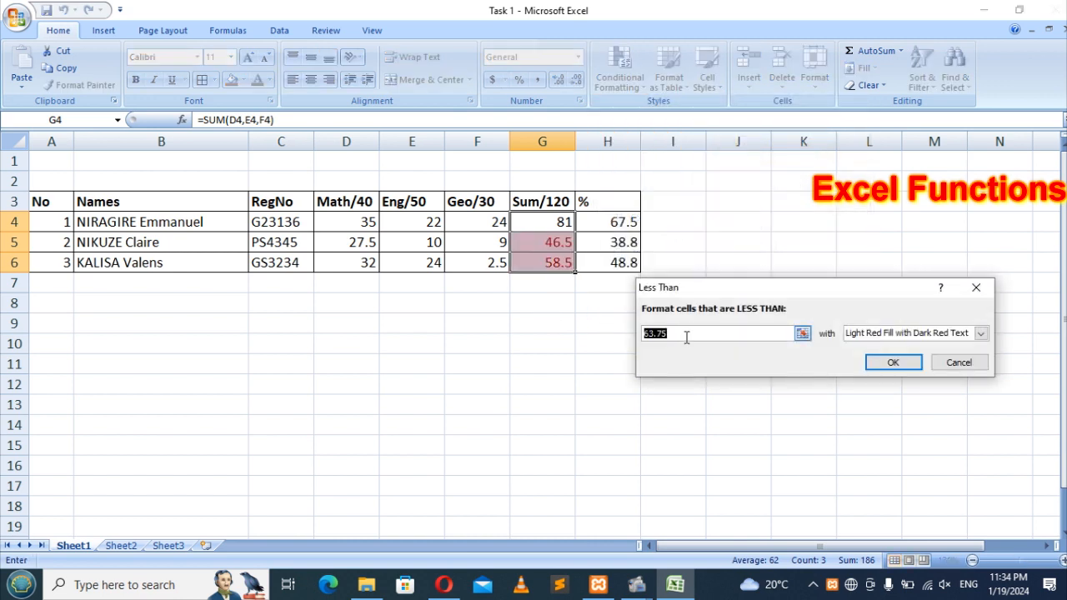
type("50")
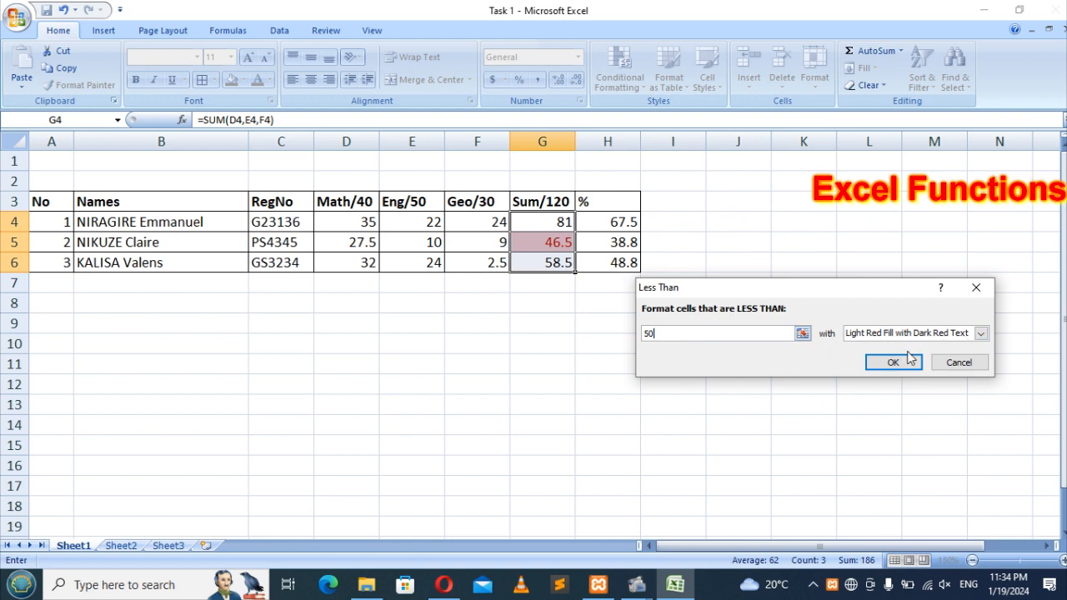
Step: Try the custom format options, then keep Light Red Fill with Dark Red Text
left_click(970, 336)
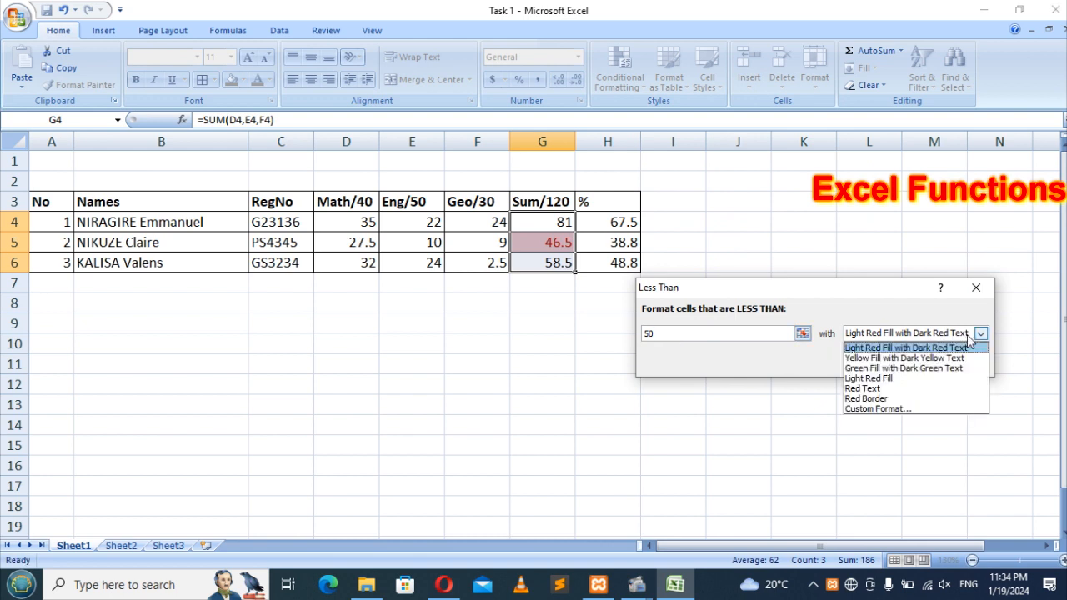
left_click(879, 409)
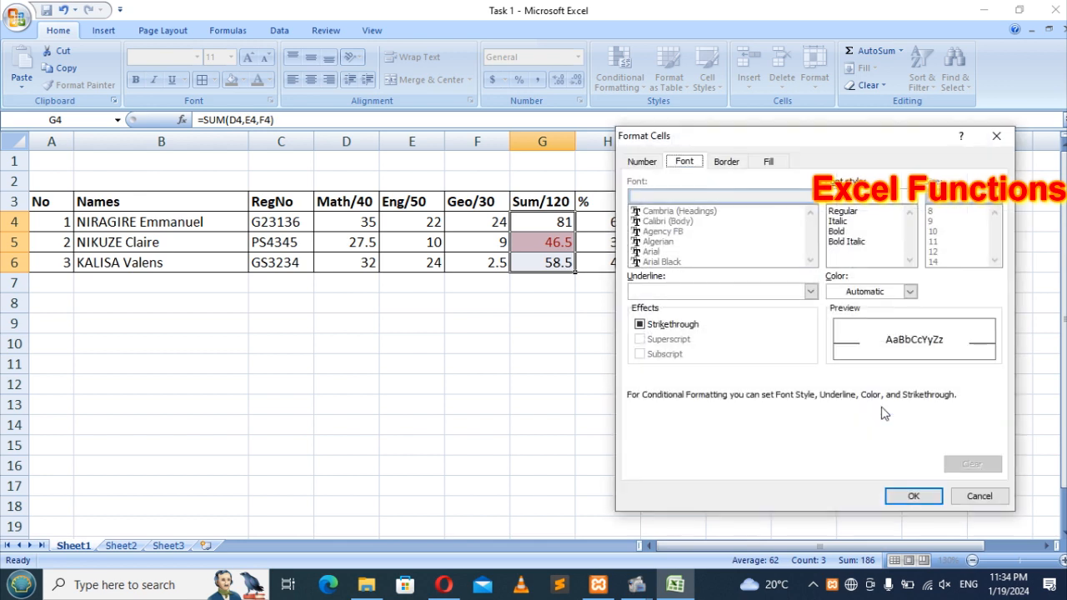
left_click(694, 292)
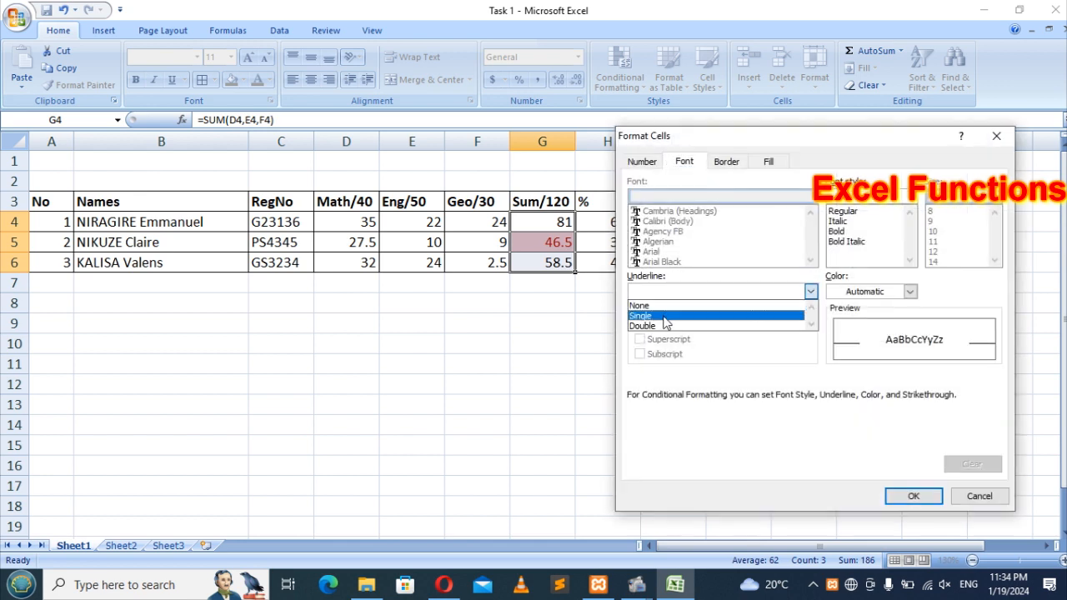
left_click(728, 290)
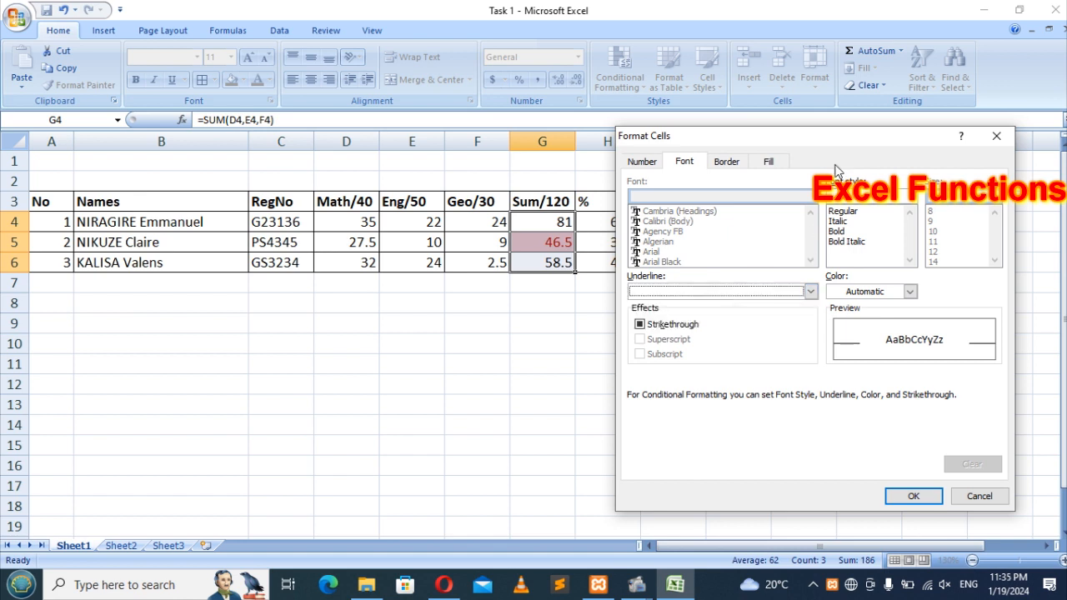
left_click(726, 162)
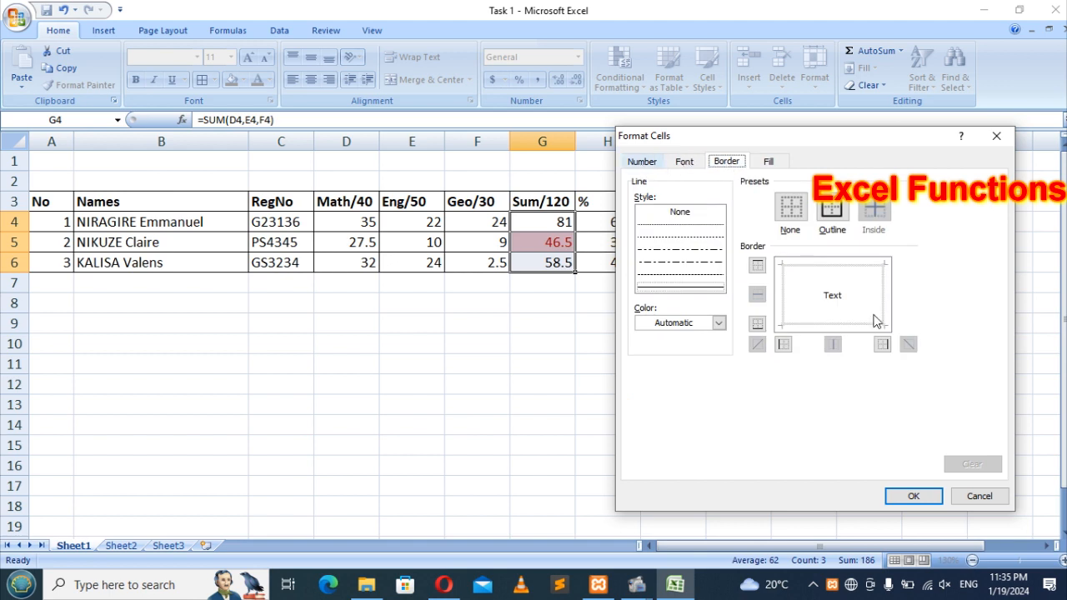
left_click(979, 498)
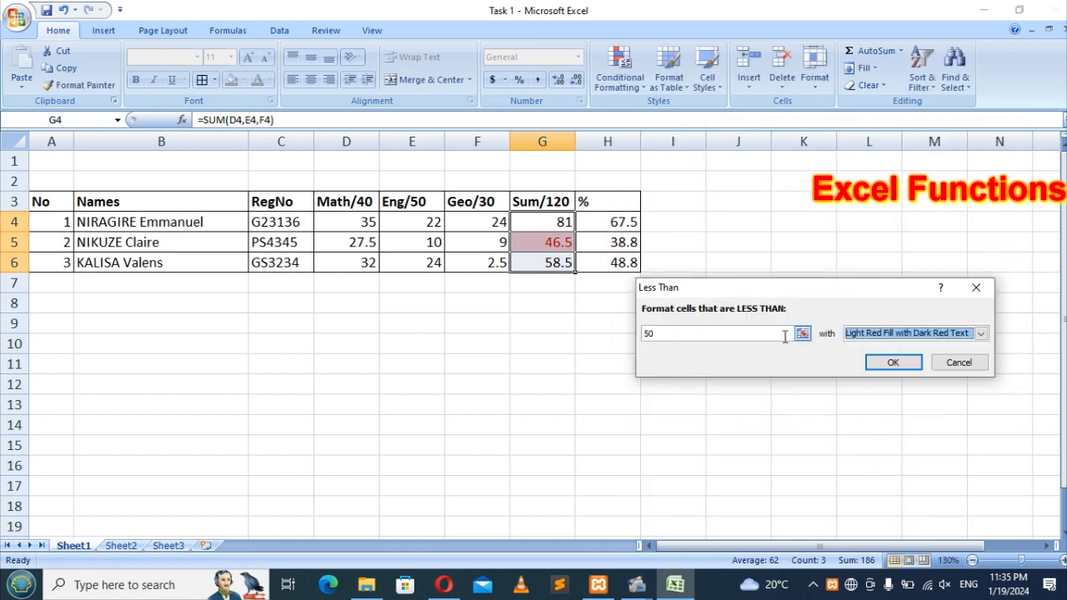
left_click(707, 330)
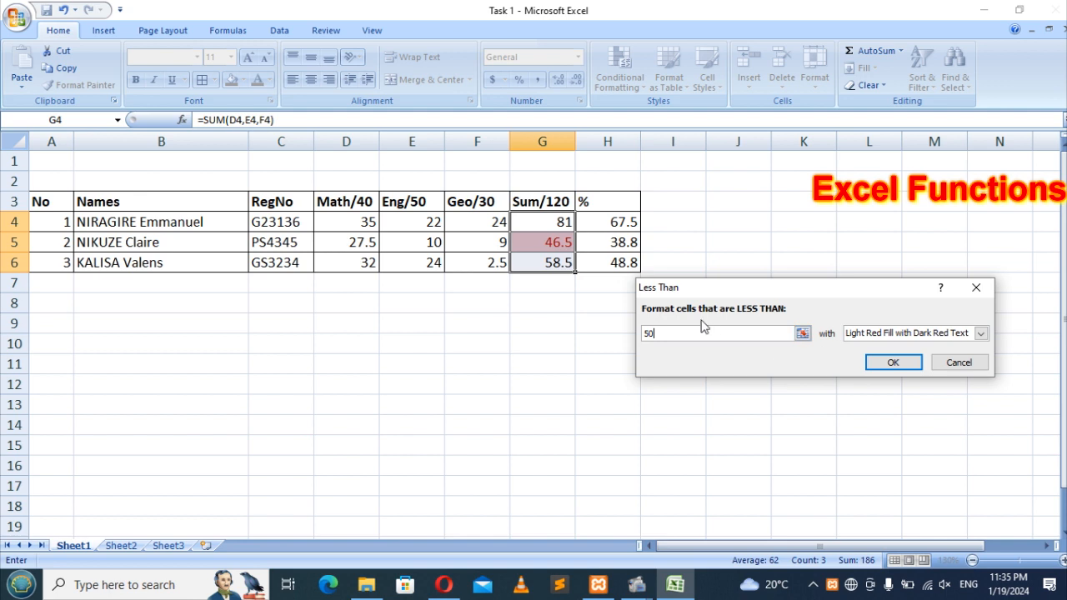
Step: Confirm the less-than-50 rule so the 46.5 total shows light red fill with dark red text
left_click(894, 363)
left_click(612, 363)
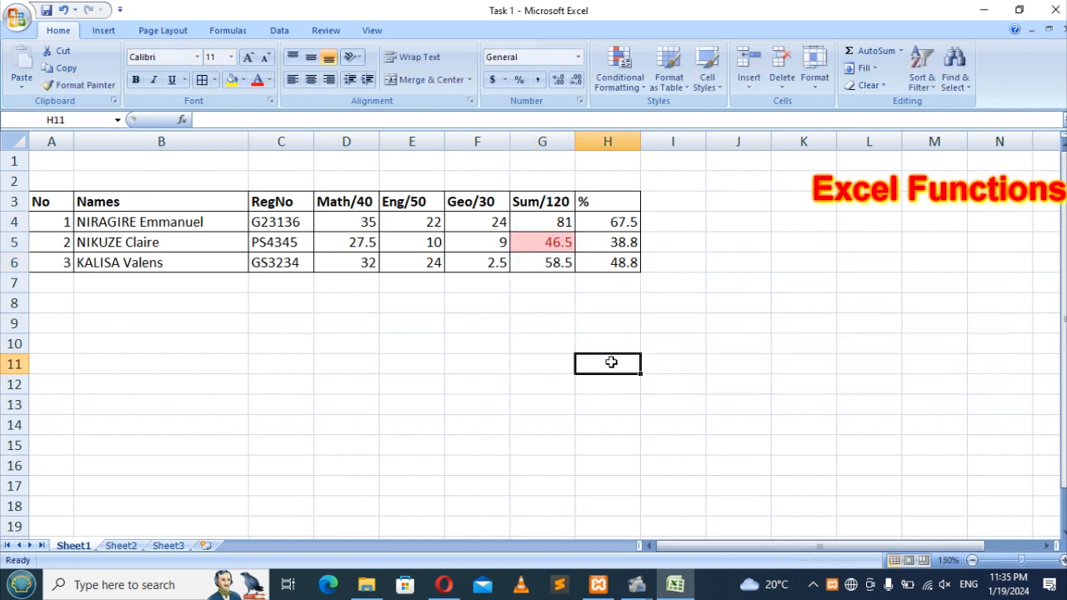
Step: Enter 20 as the second student's English mark in E5 and 0 in E4
left_click(417, 242)
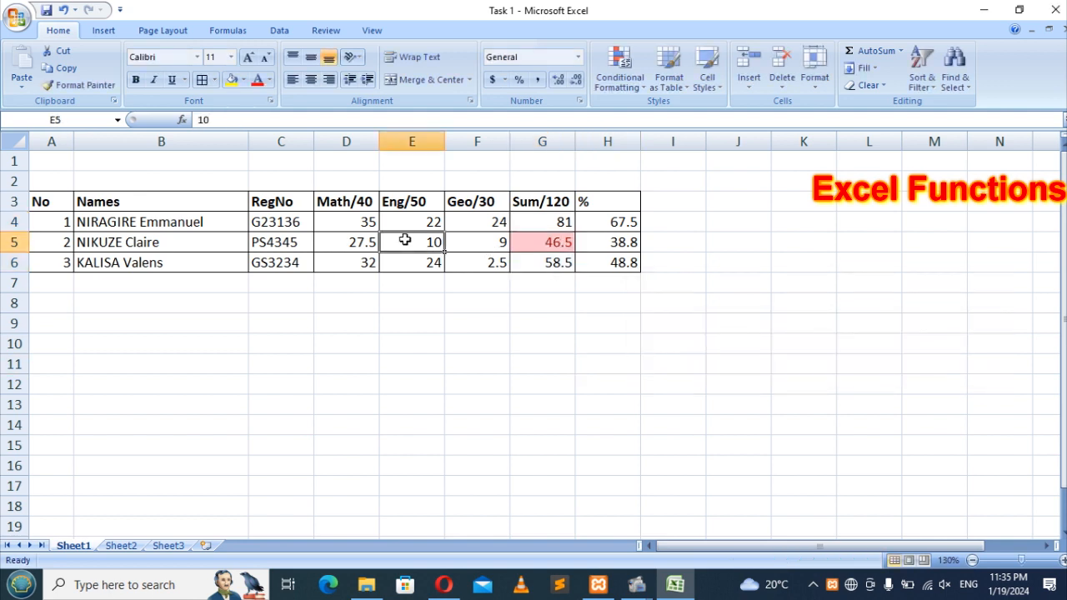
type("20")
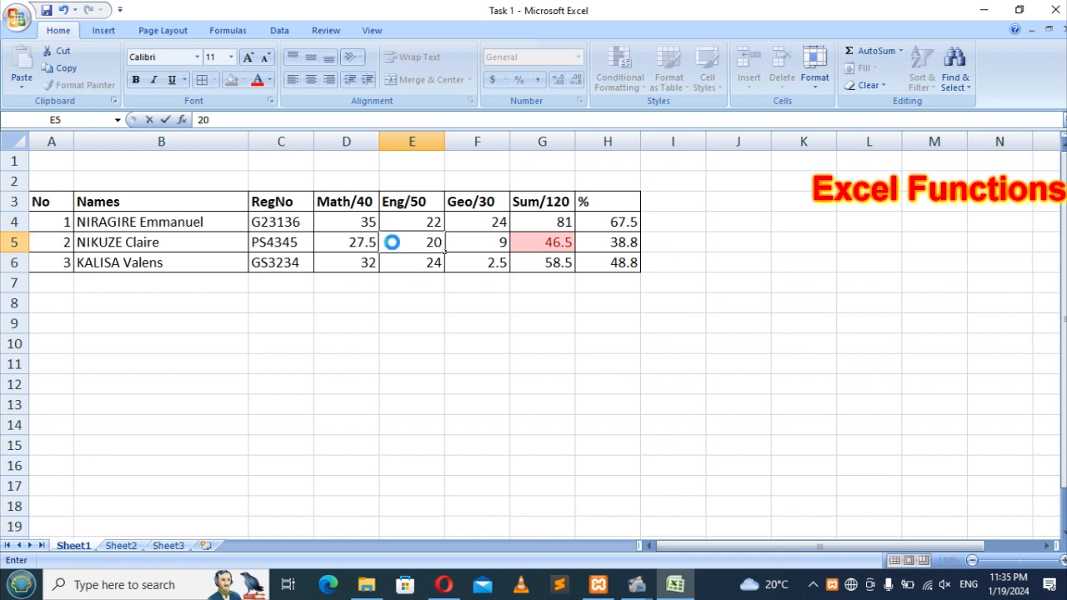
key("Return")
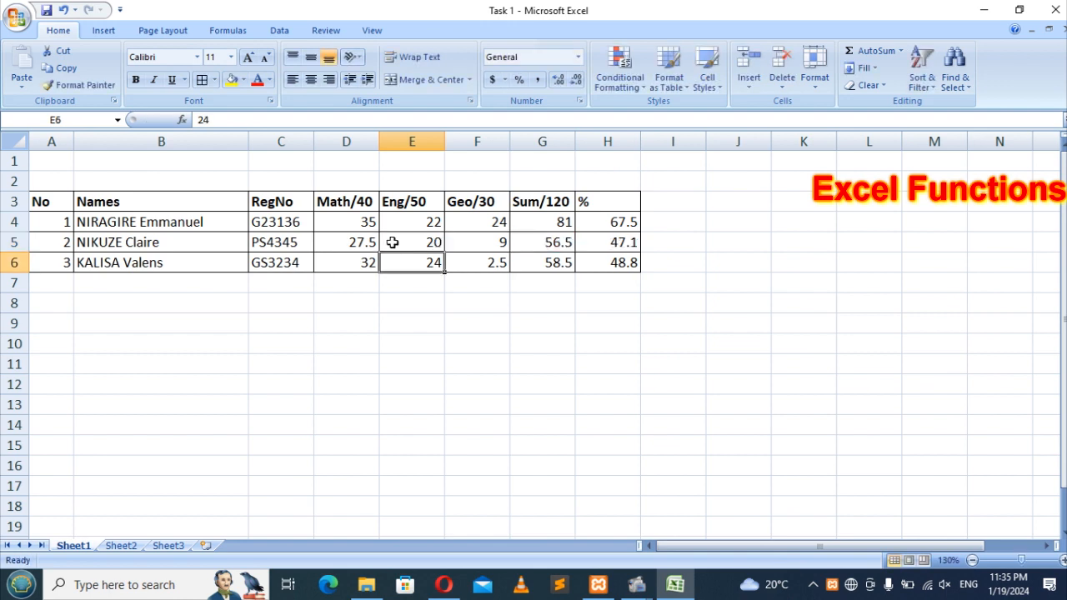
left_click(407, 243)
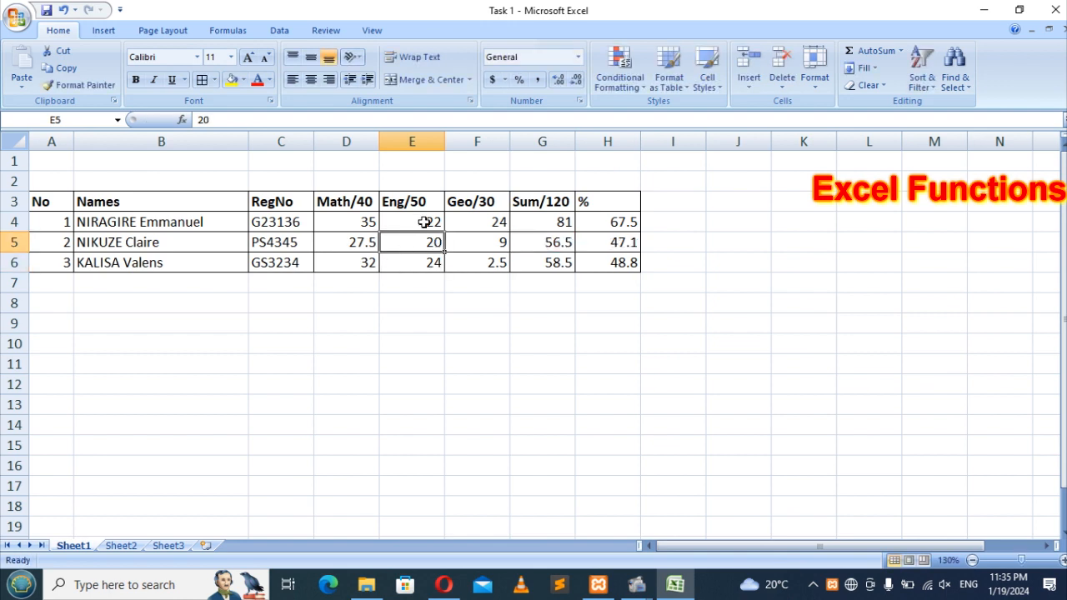
left_click(423, 222)
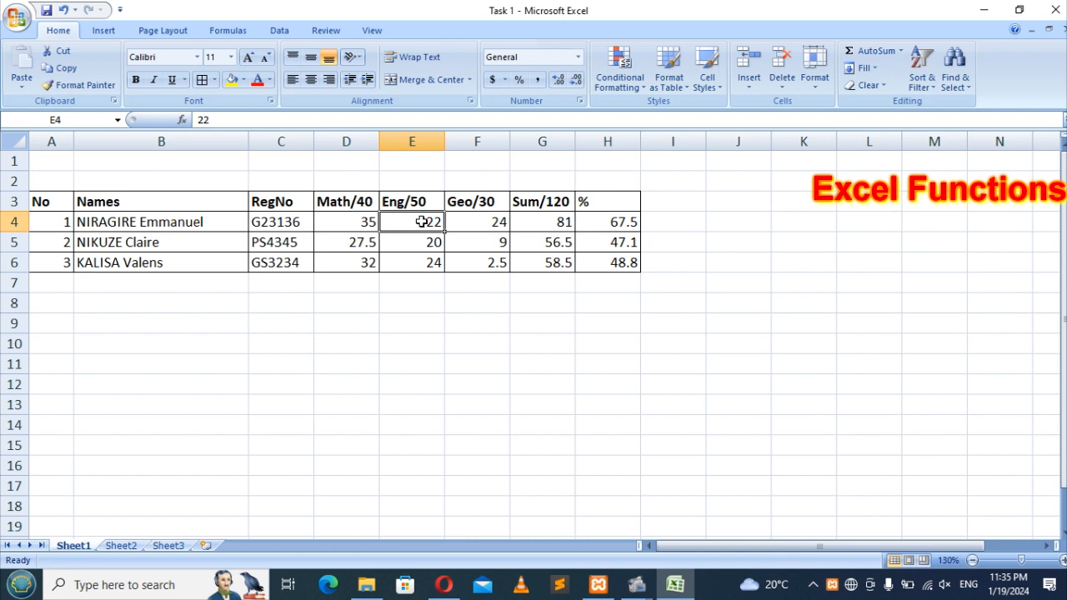
type("0")
key("Return")
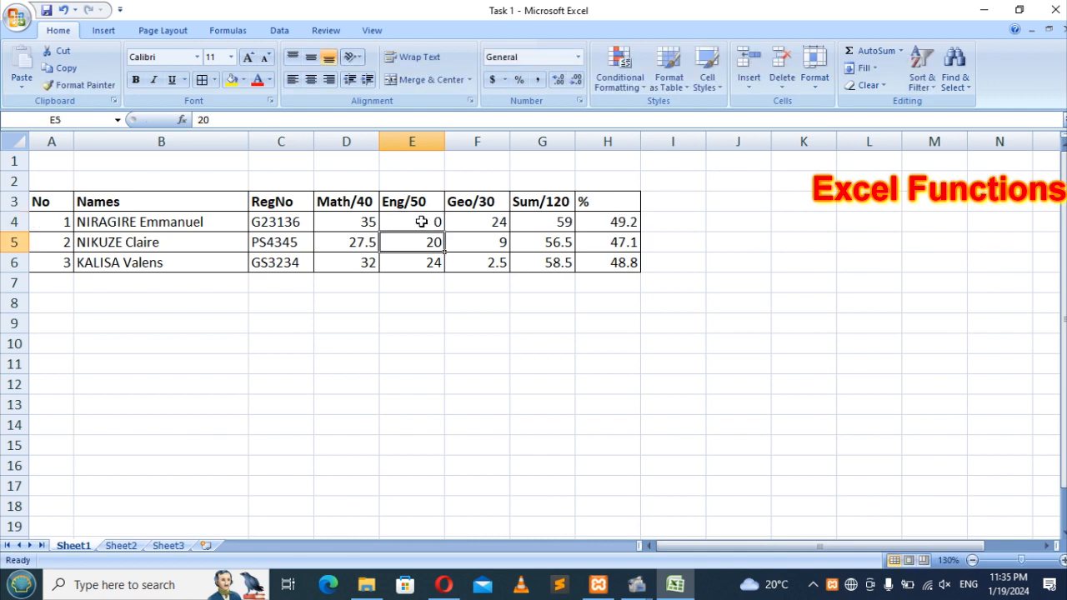
Step: Set D4 to 25, correcting an earlier 28, so the first total is 49, then select H4:H6
left_click(361, 221)
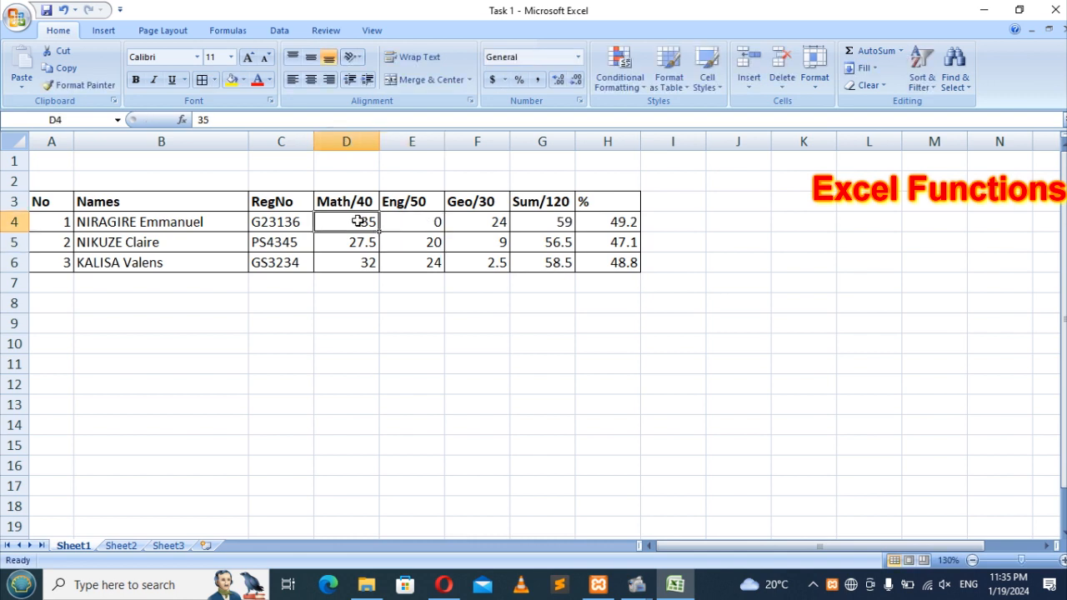
type("28")
key("Return")
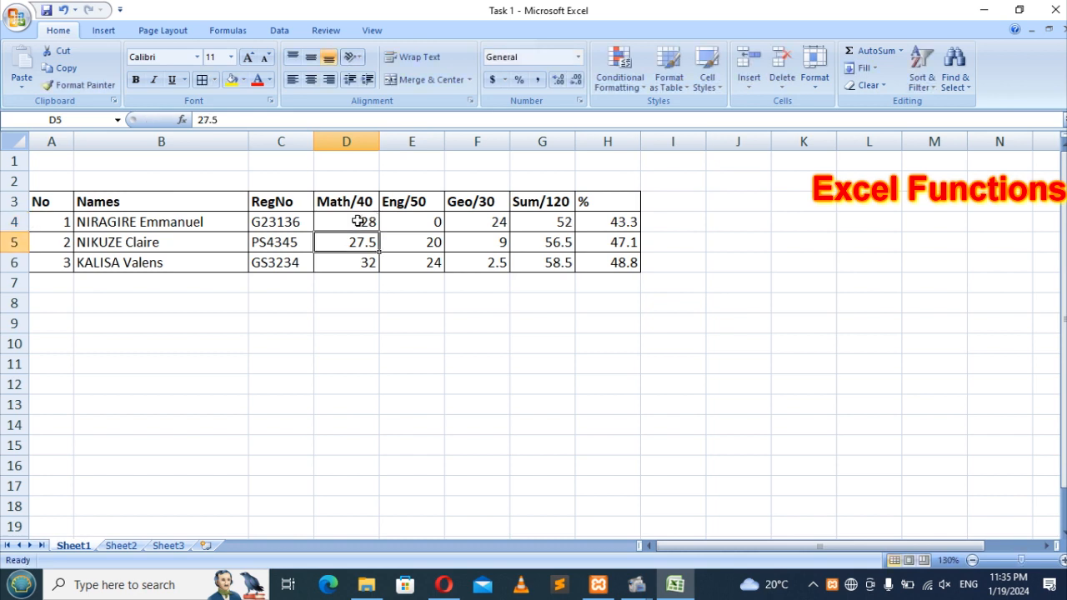
left_click(351, 222)
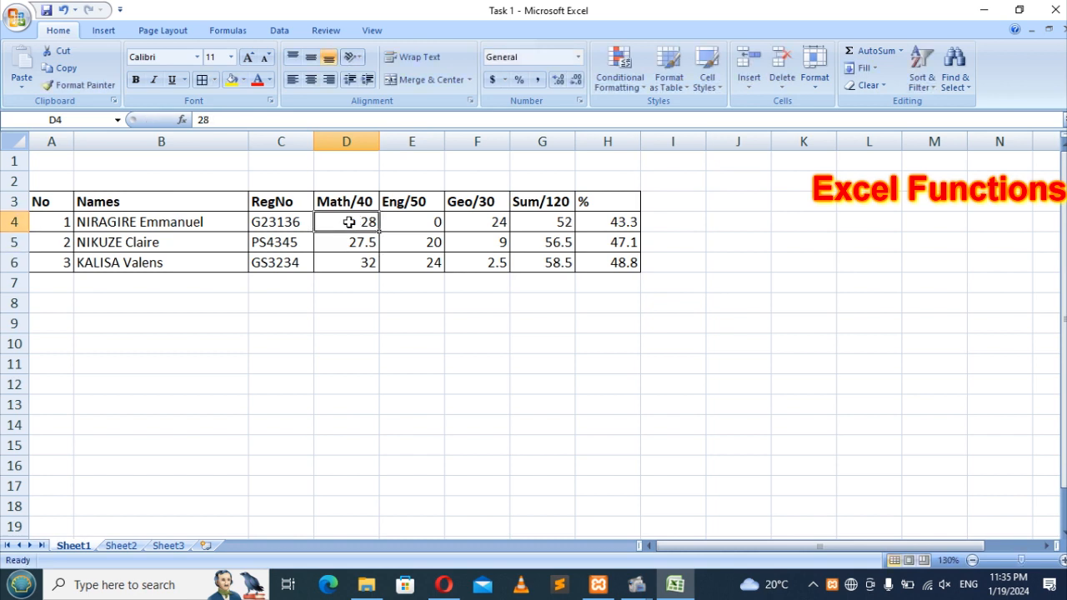
type("25")
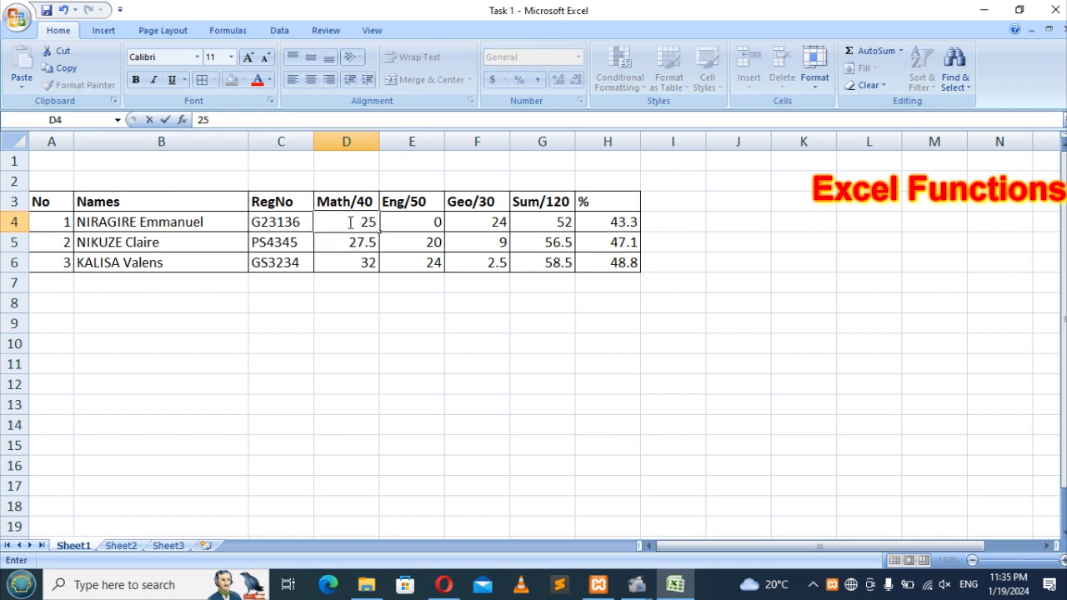
key("Return")
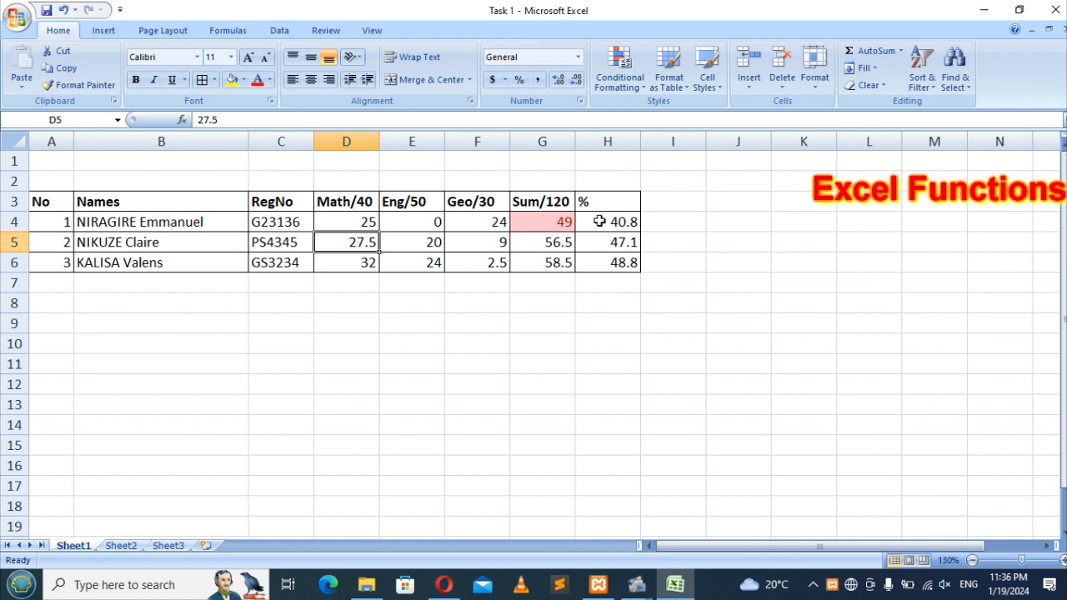
left_click_drag(600, 221, 621, 264)
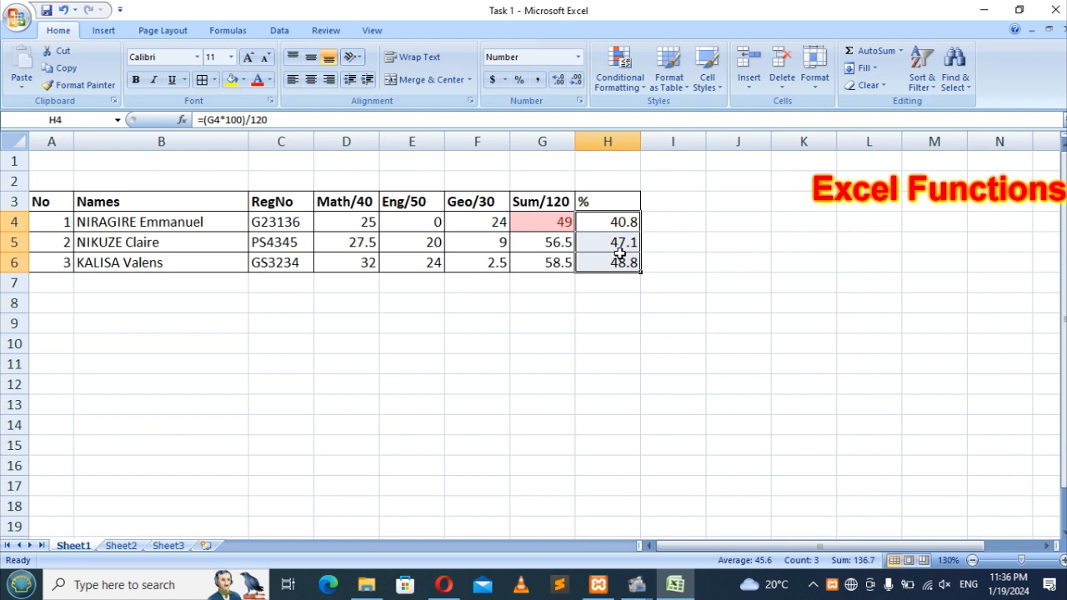
Step: Start a Highlight Cells 'Less Than' rule on the percentages with threshold 50
left_click(642, 88)
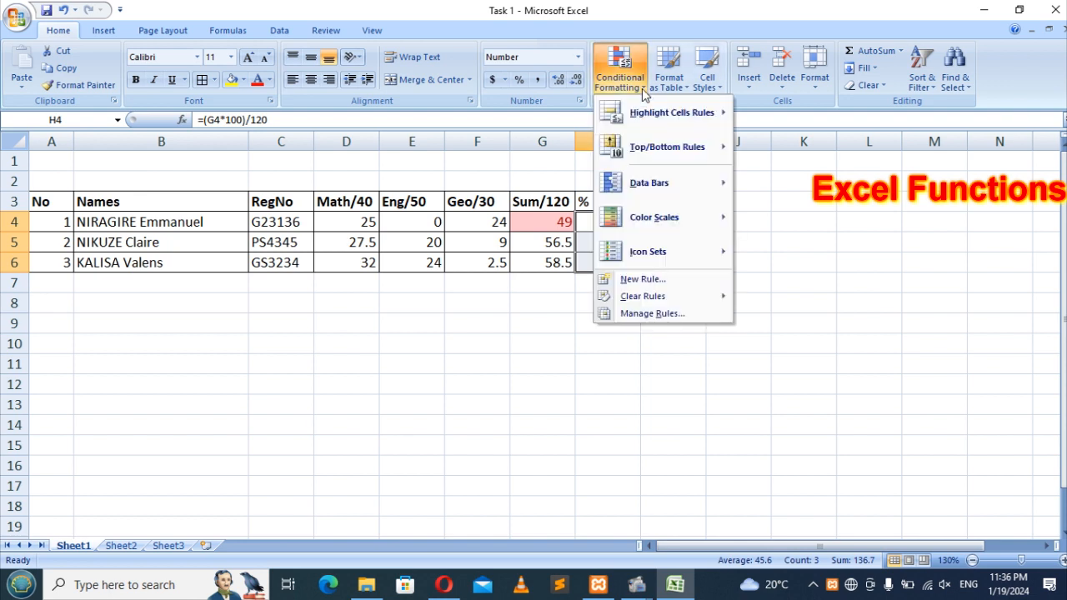
mouse_move(667, 121)
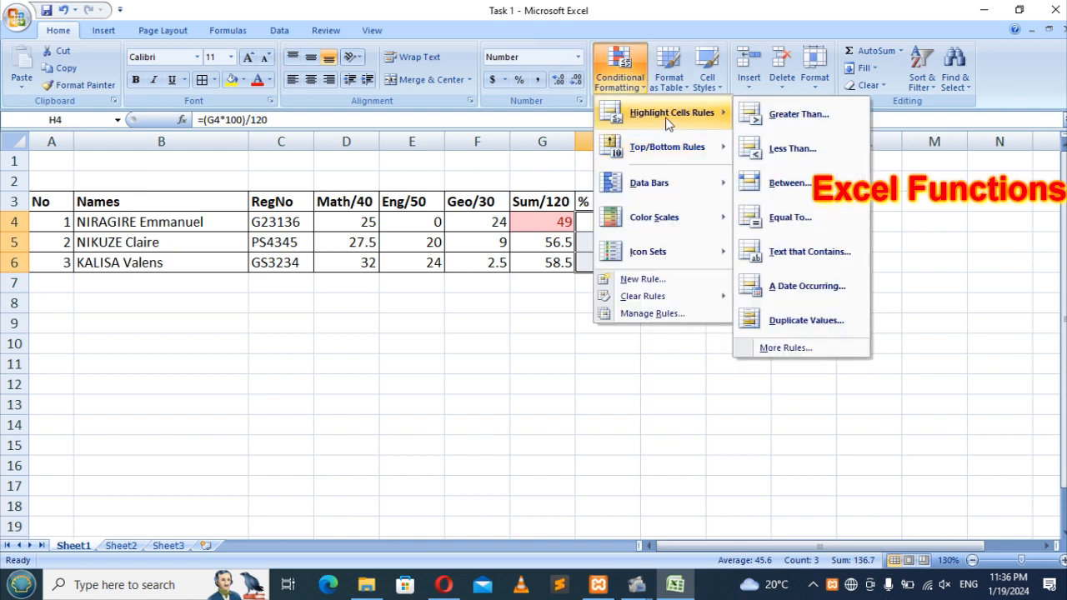
left_click(793, 149)
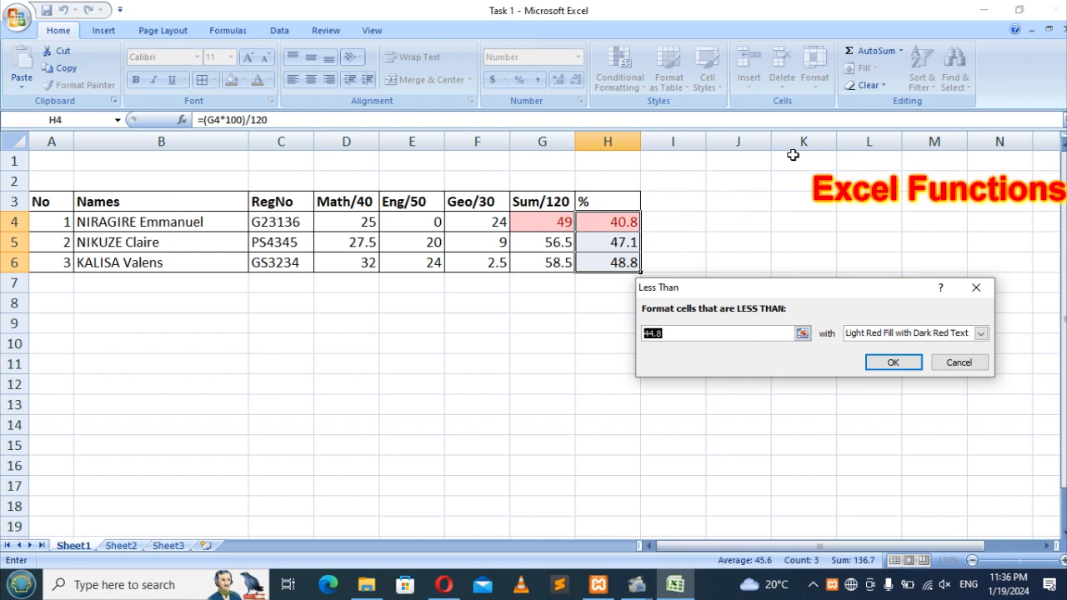
type("50")
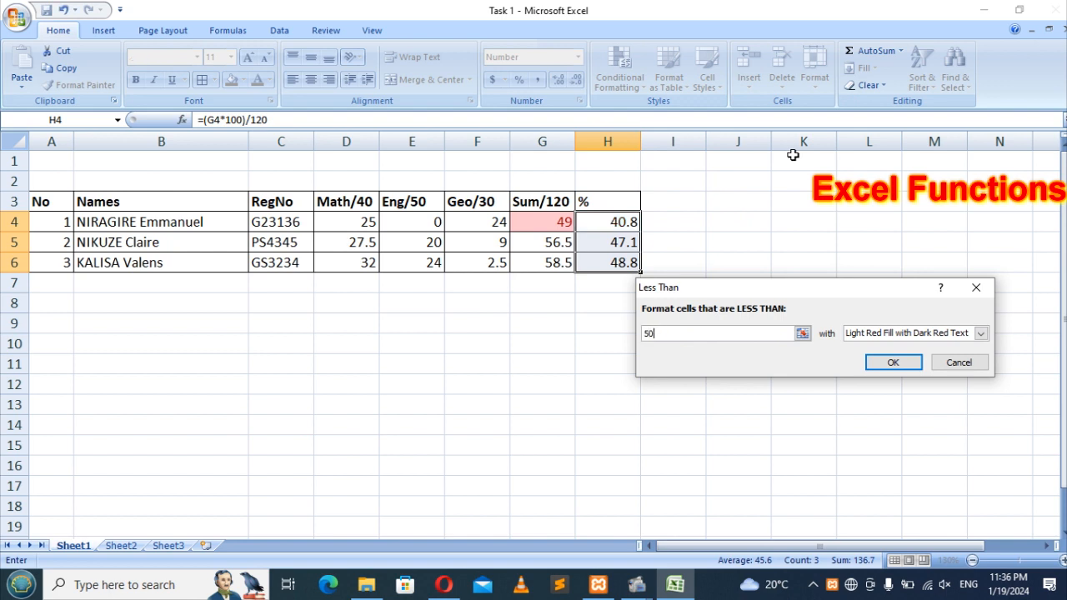
Step: Give the rule a custom Single underline font format and apply it
left_click(982, 333)
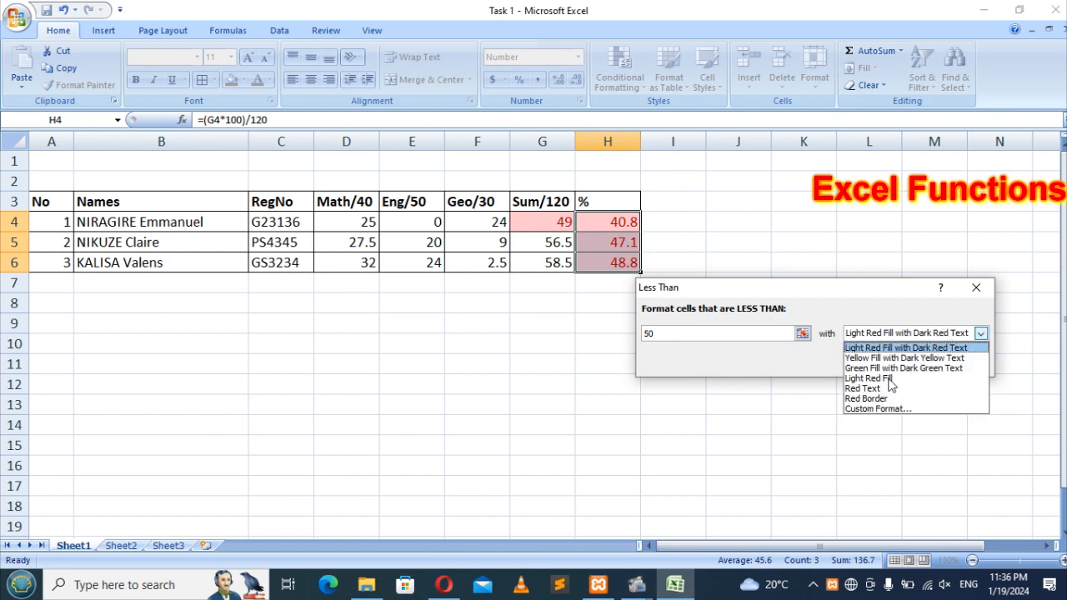
left_click(880, 409)
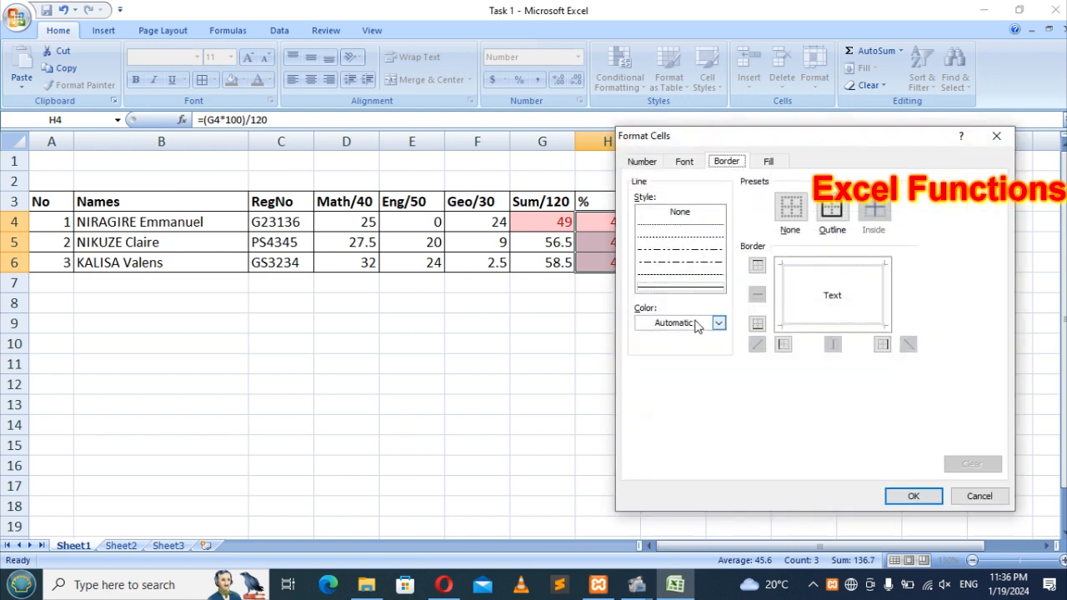
left_click(656, 163)
left_click(683, 162)
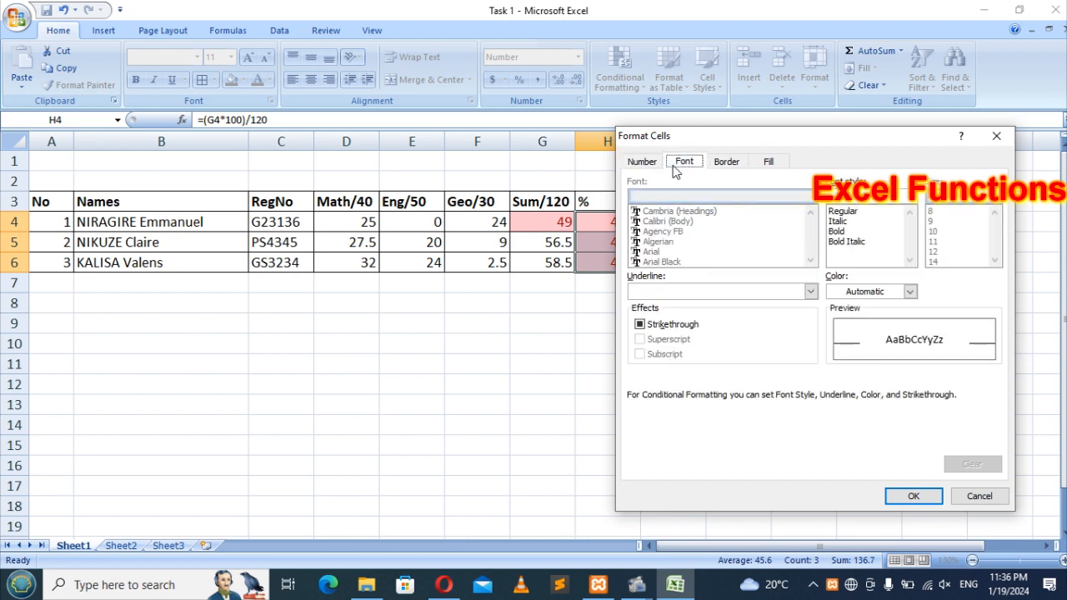
left_click(672, 292)
left_click(658, 317)
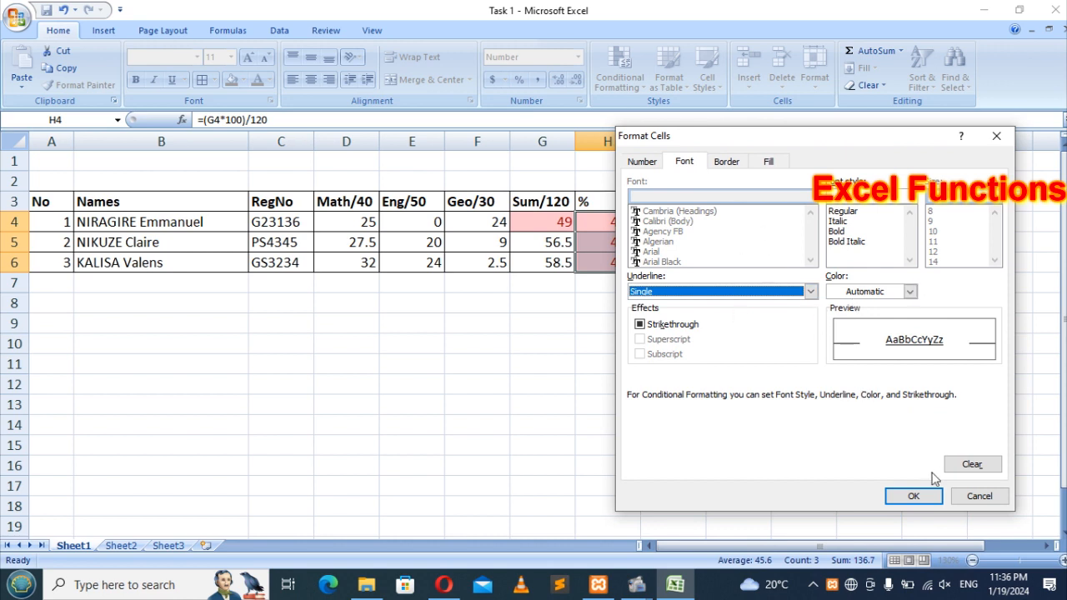
left_click(927, 498)
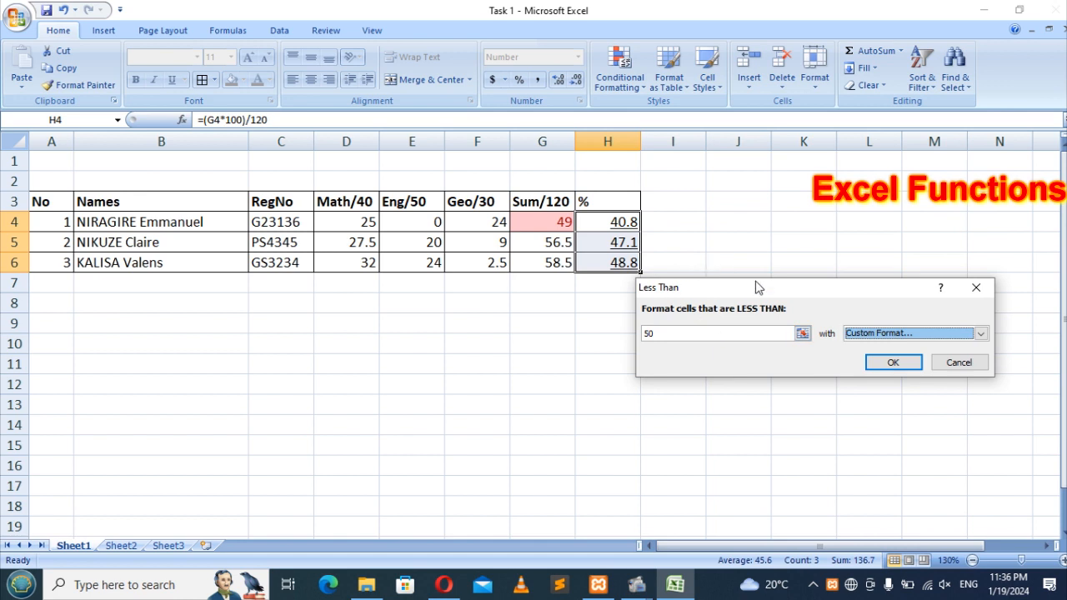
left_click(893, 362)
left_click(703, 367)
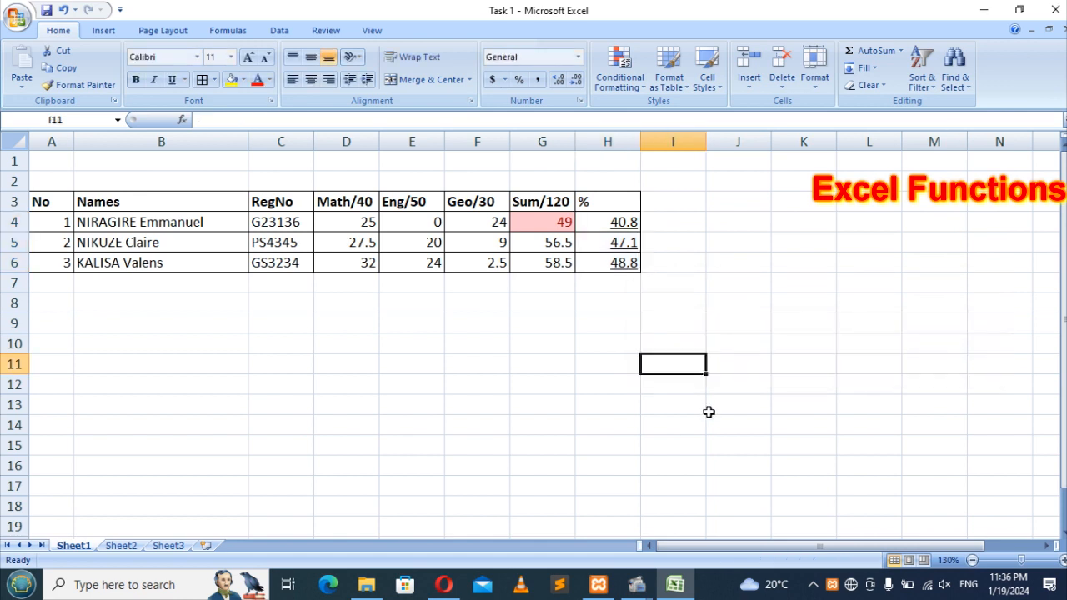
Step: Check the % formulas, then set E4 to 30 and the second student's Geography mark F5 to 23
scroll(655, 308, "up", 3, "ctrl")
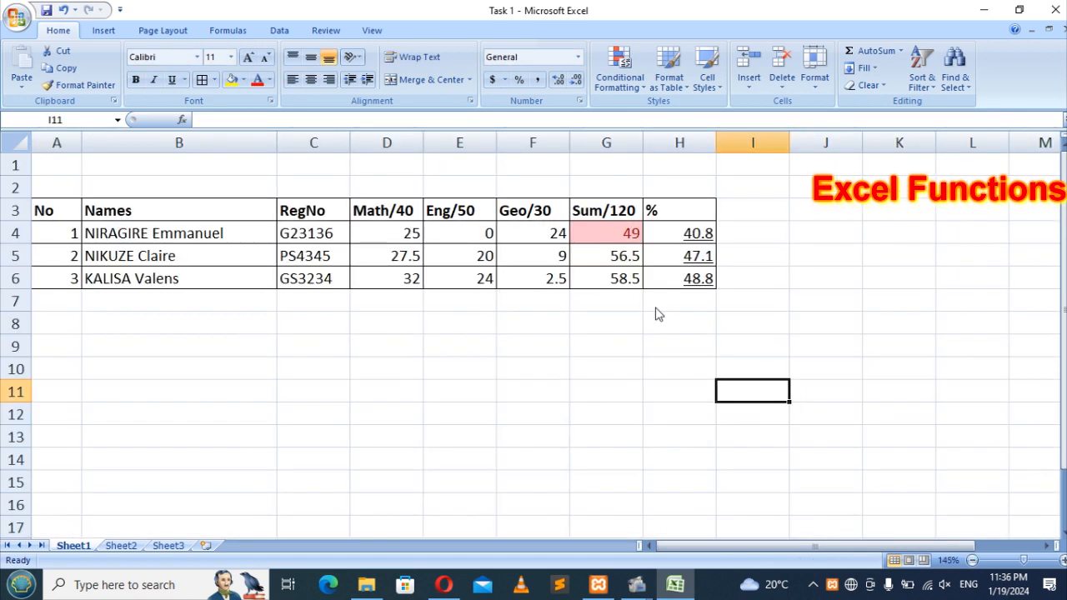
left_click(767, 269)
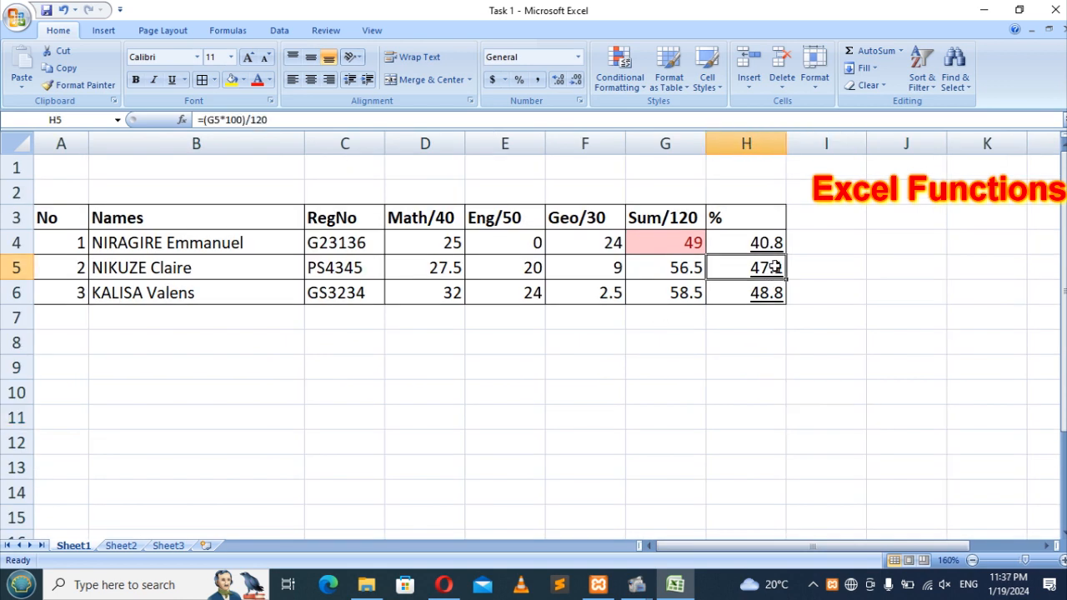
left_click(761, 245)
left_click(504, 240)
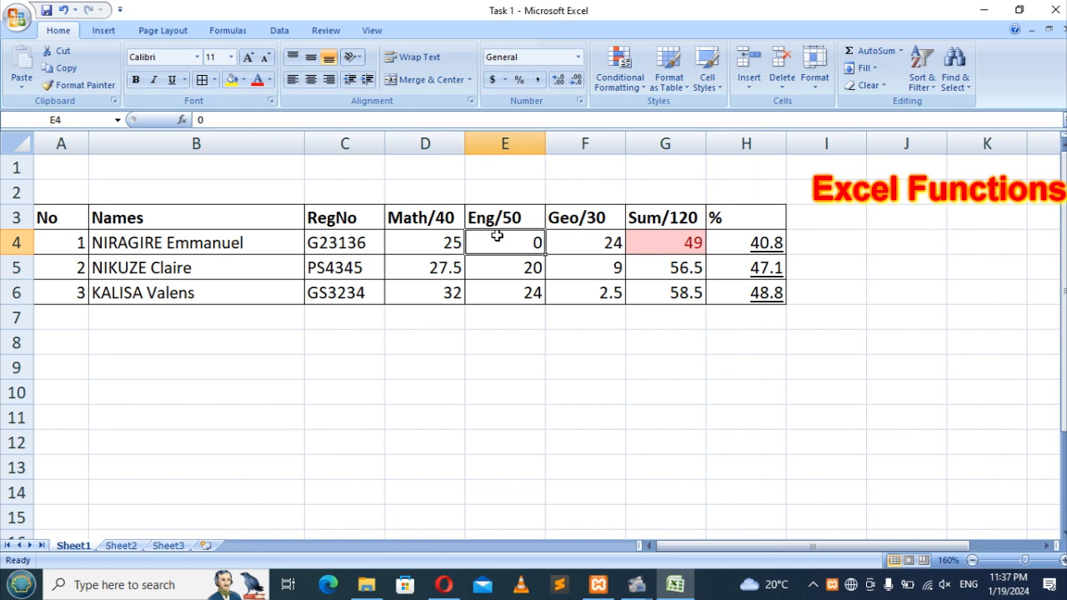
type("30")
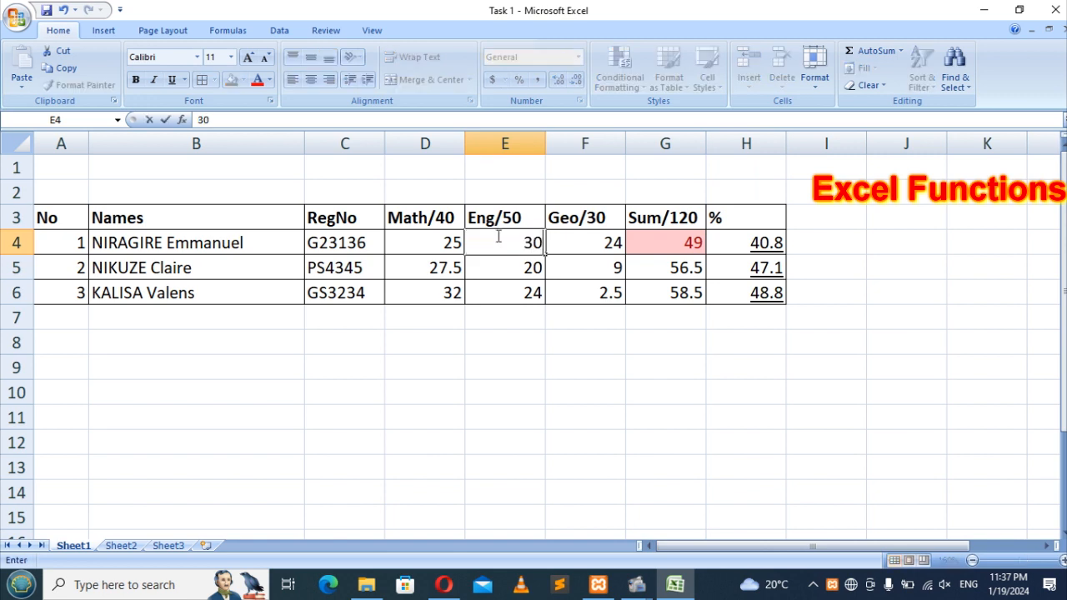
key("Return")
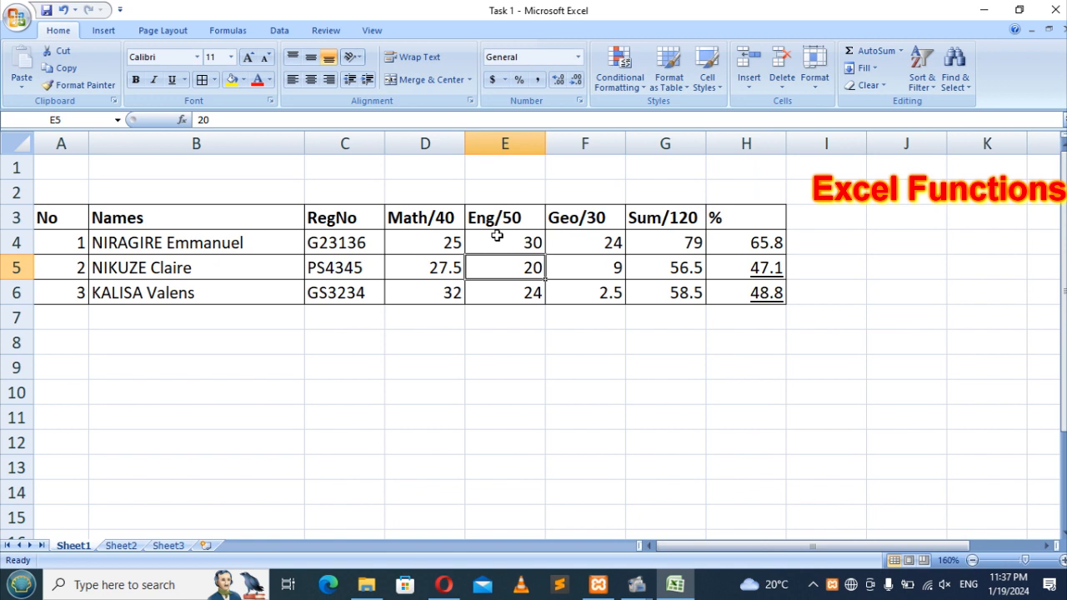
left_click(578, 266)
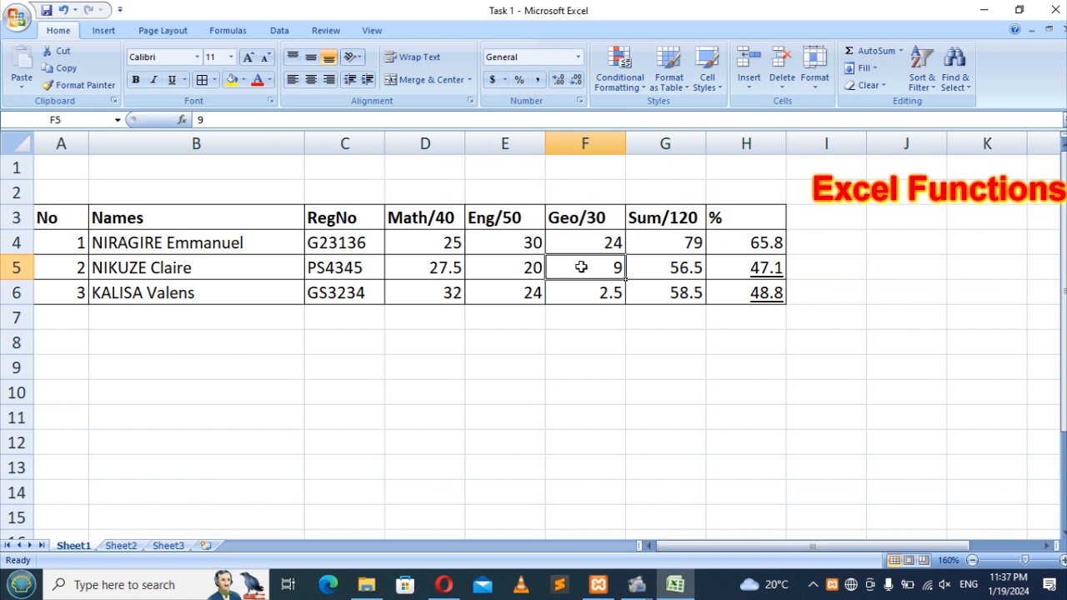
type("23")
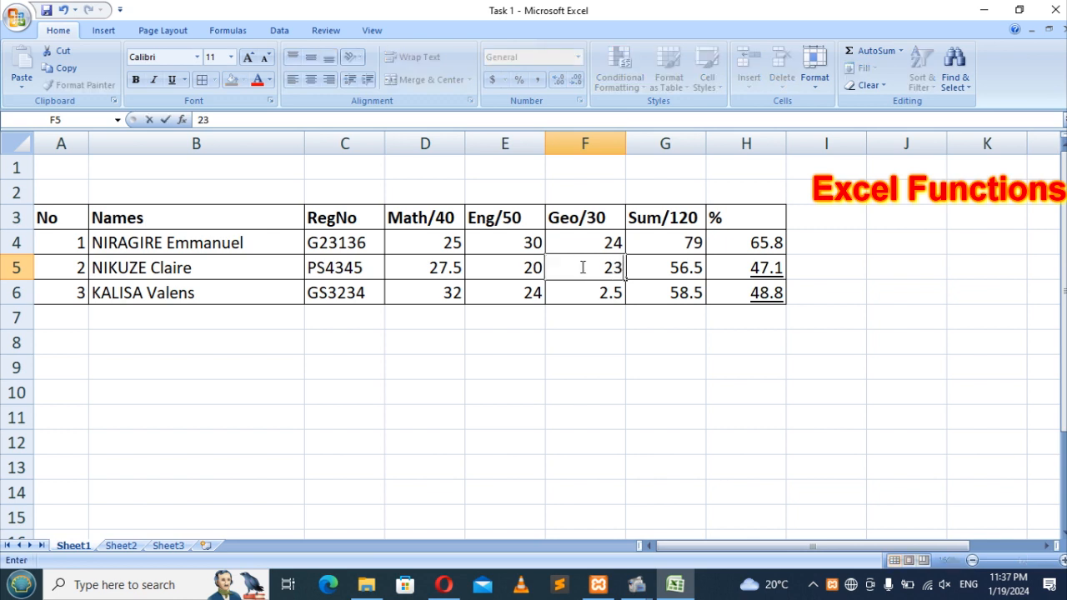
key("Return")
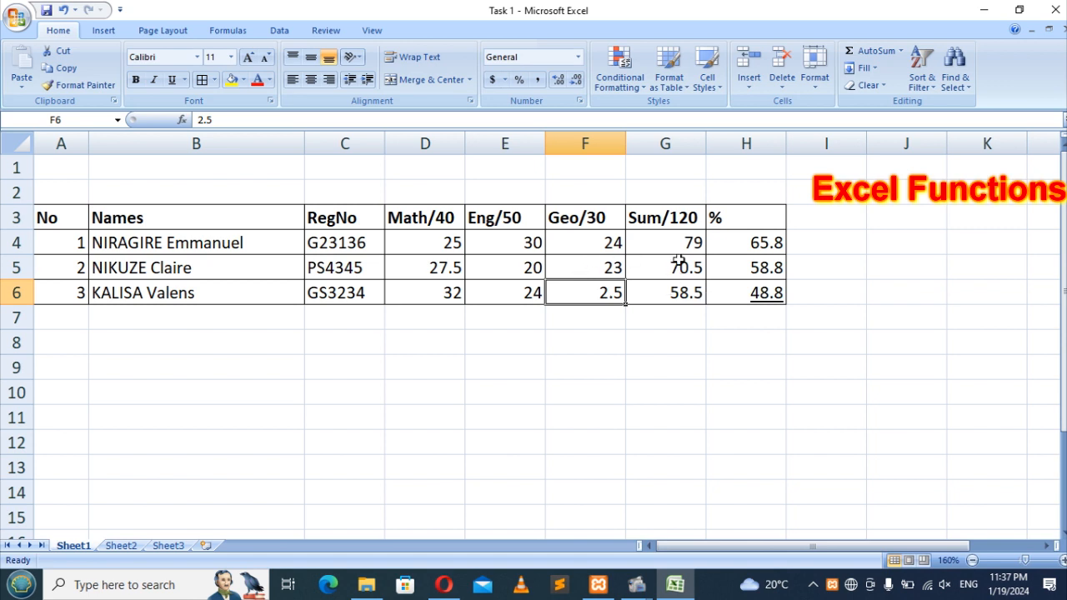
Step: Lower the first student's English mark E4 to 16 and Math mark D4 to 18
left_click(505, 241)
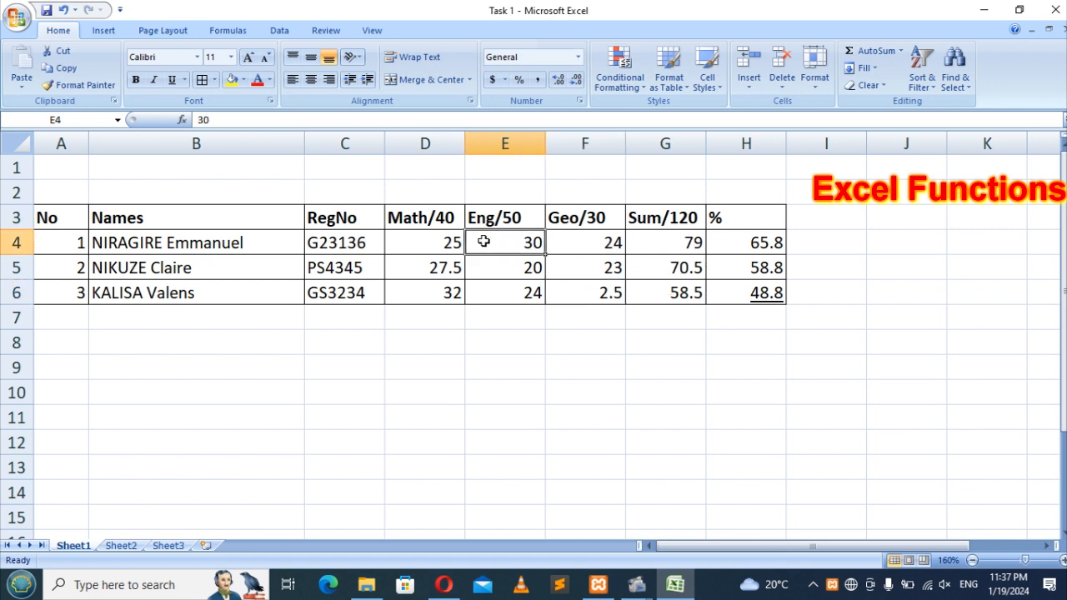
type("16")
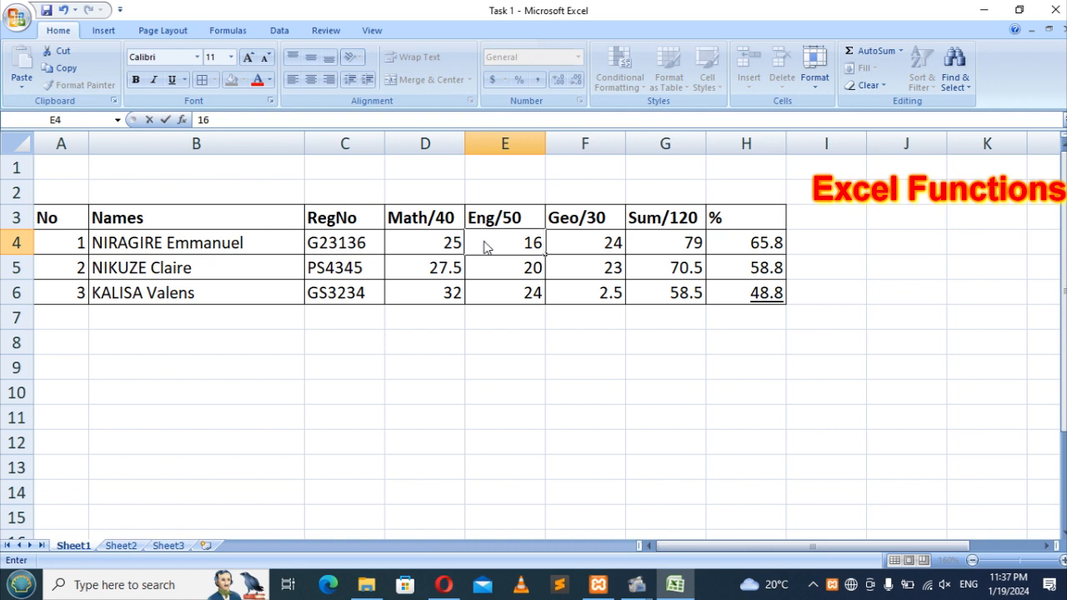
key("Return")
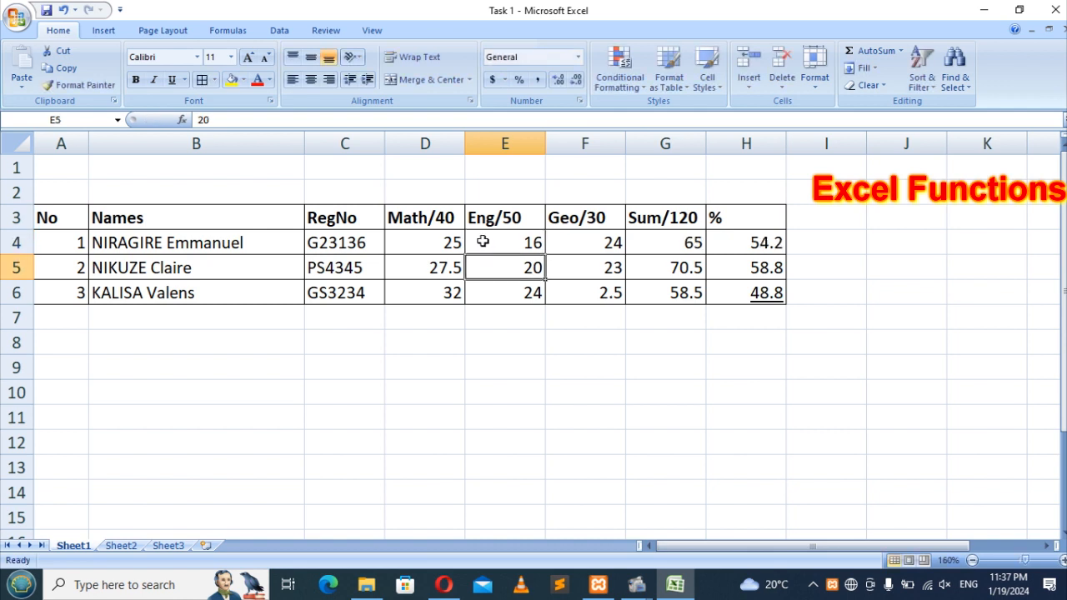
left_click(435, 244)
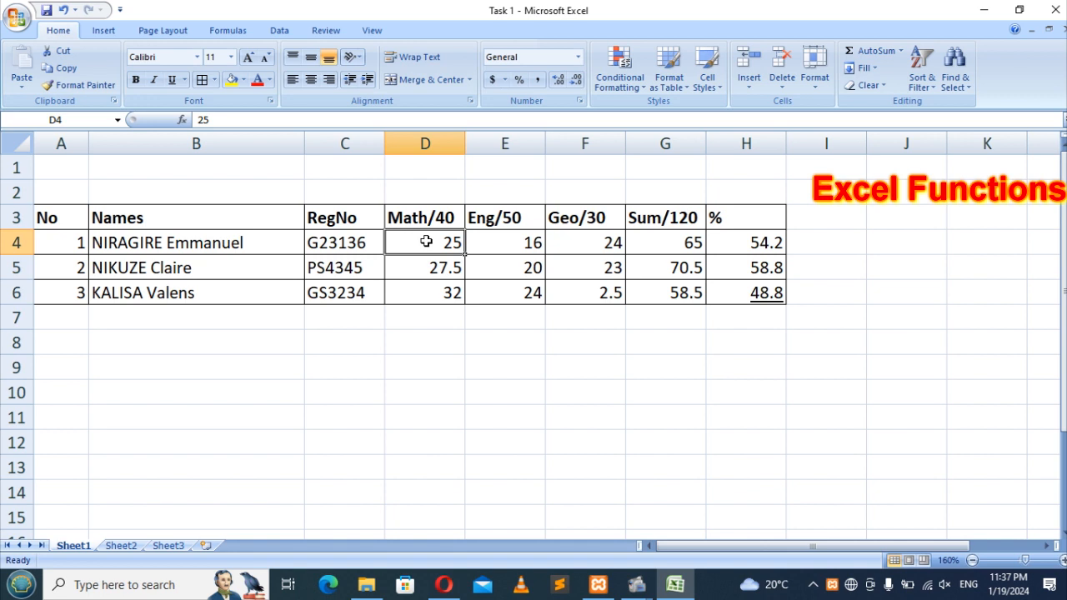
type("18")
key("Return")
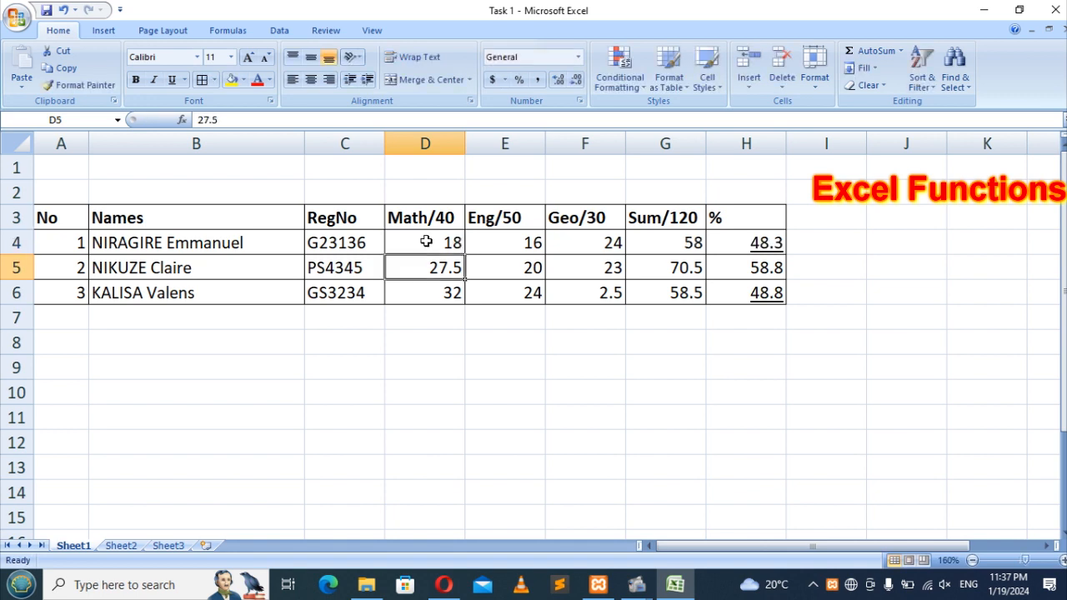
Step: Set the first student's Geography mark F4 to 14 and check the recalculated H4 percentage
left_click(500, 243)
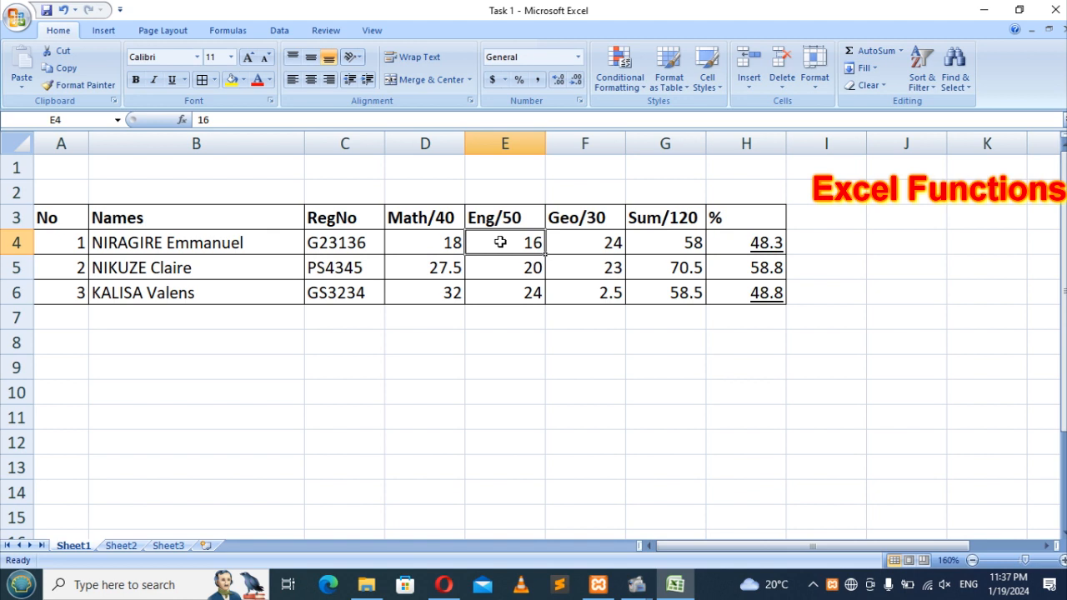
key("Right")
type("1")
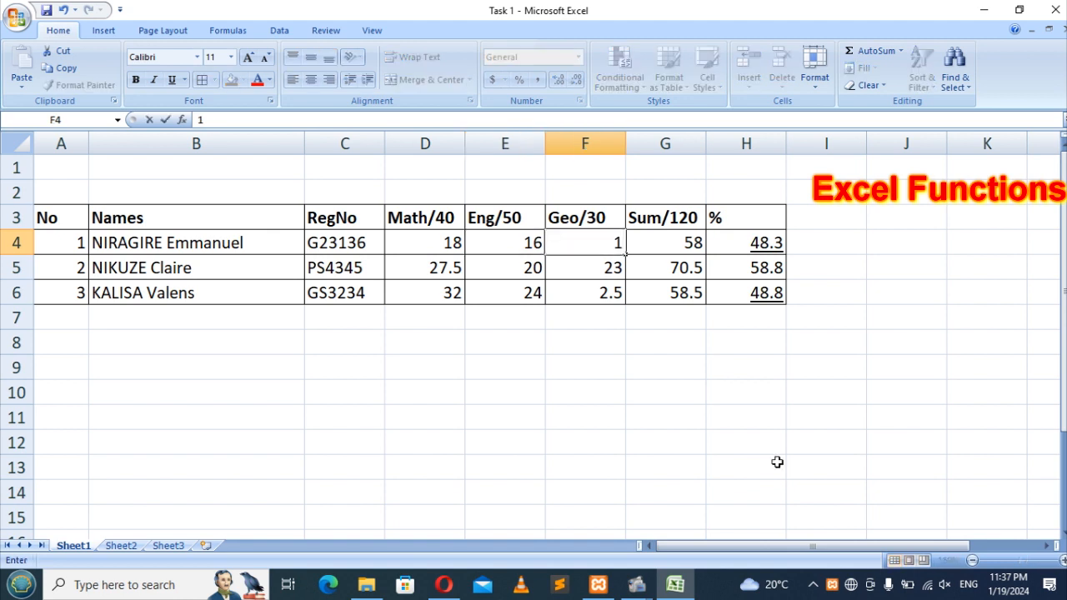
type("4")
key("Right")
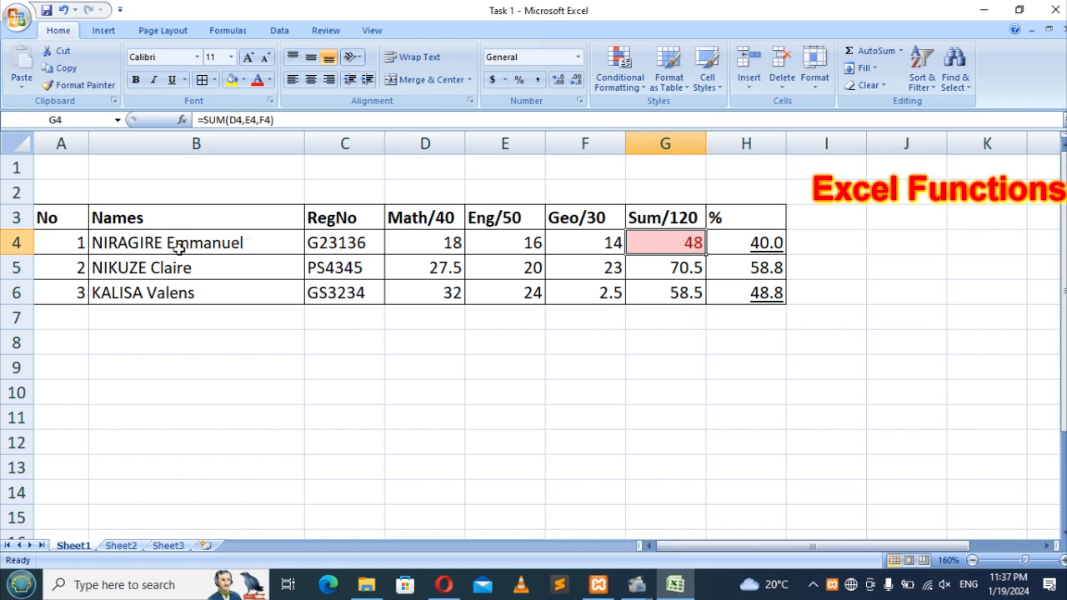
left_click(759, 242)
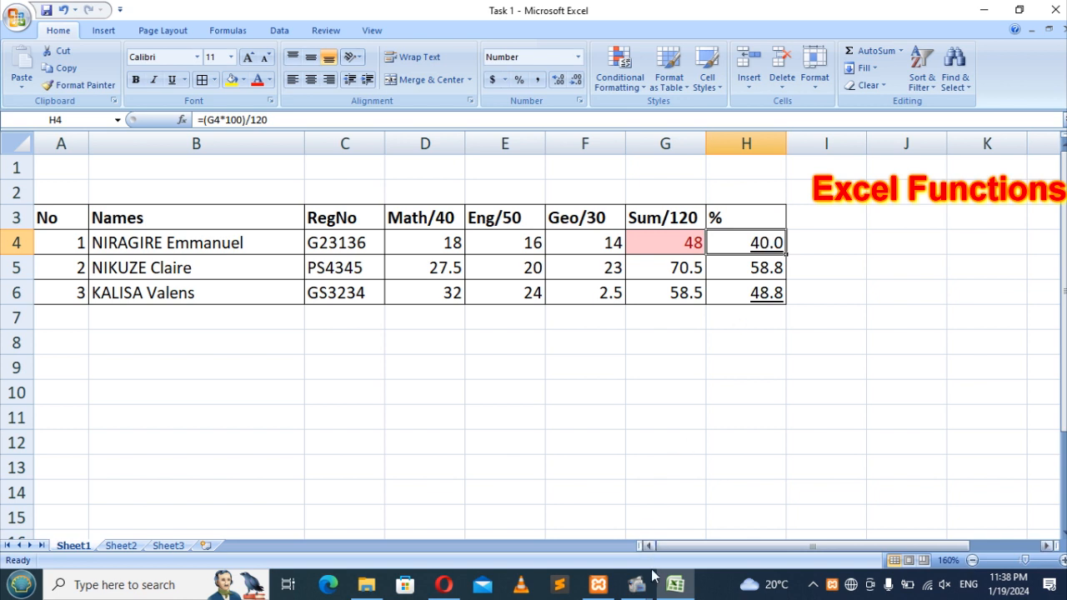
mouse_move(637, 585)
mouse_move(712, 532)
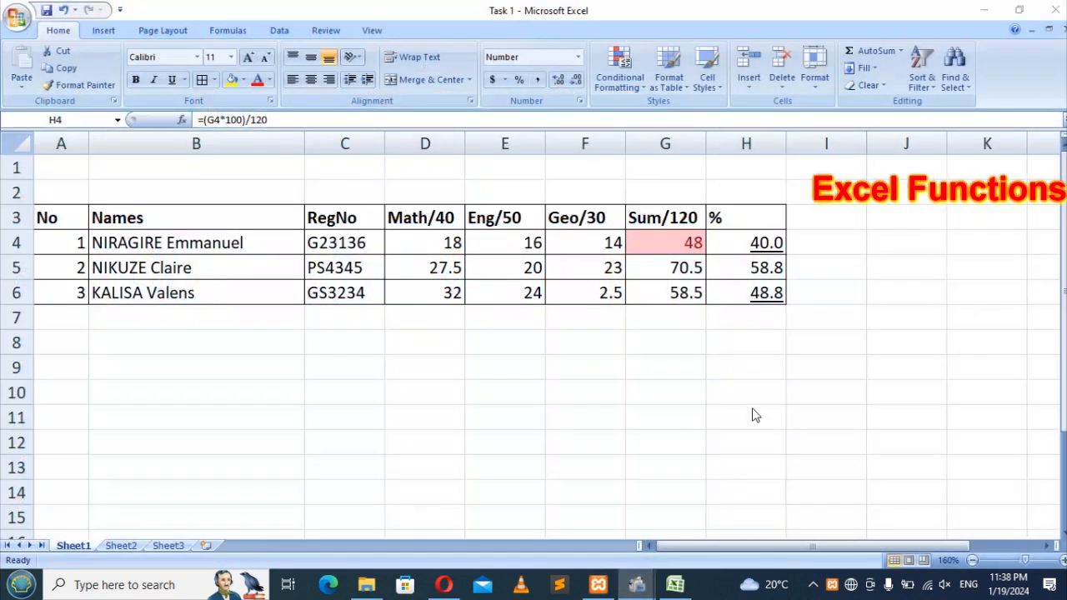